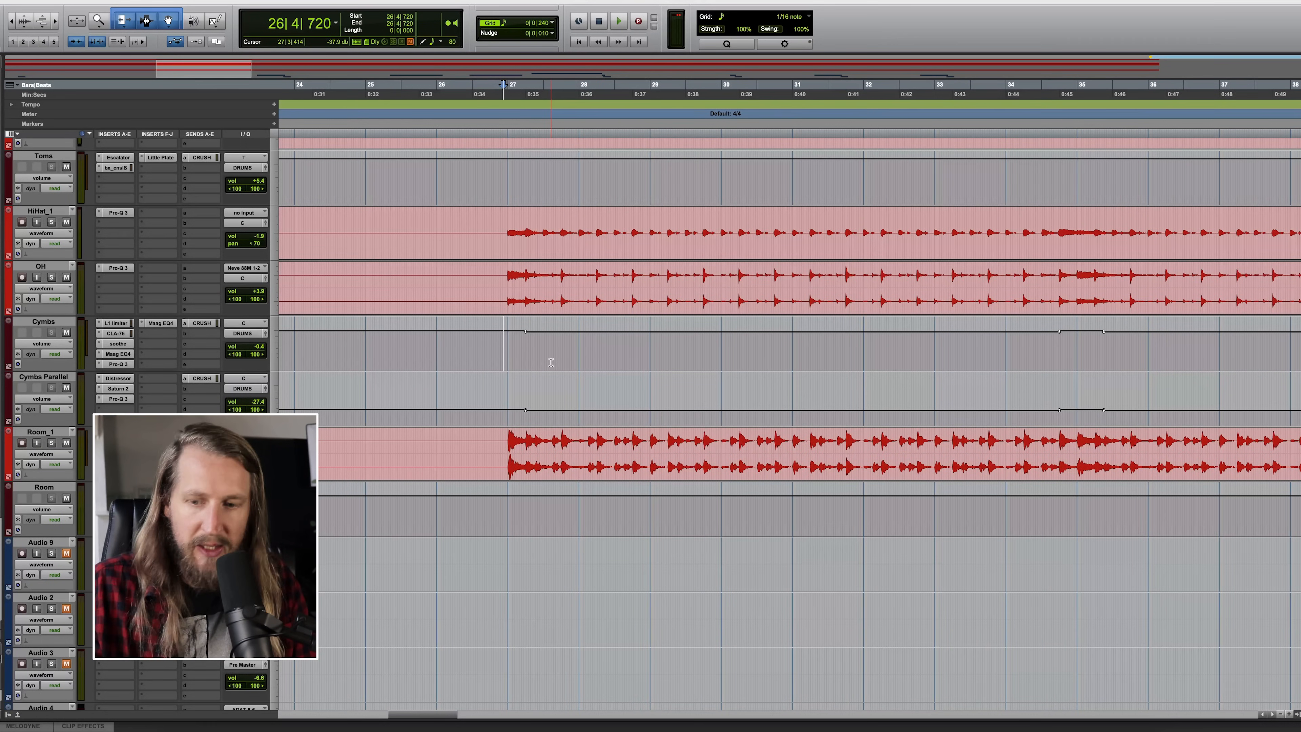
- Play the drum tracks from just before bar 27 and stop playback after about six bars
key("space")
scroll(551, 363, "down", 5)
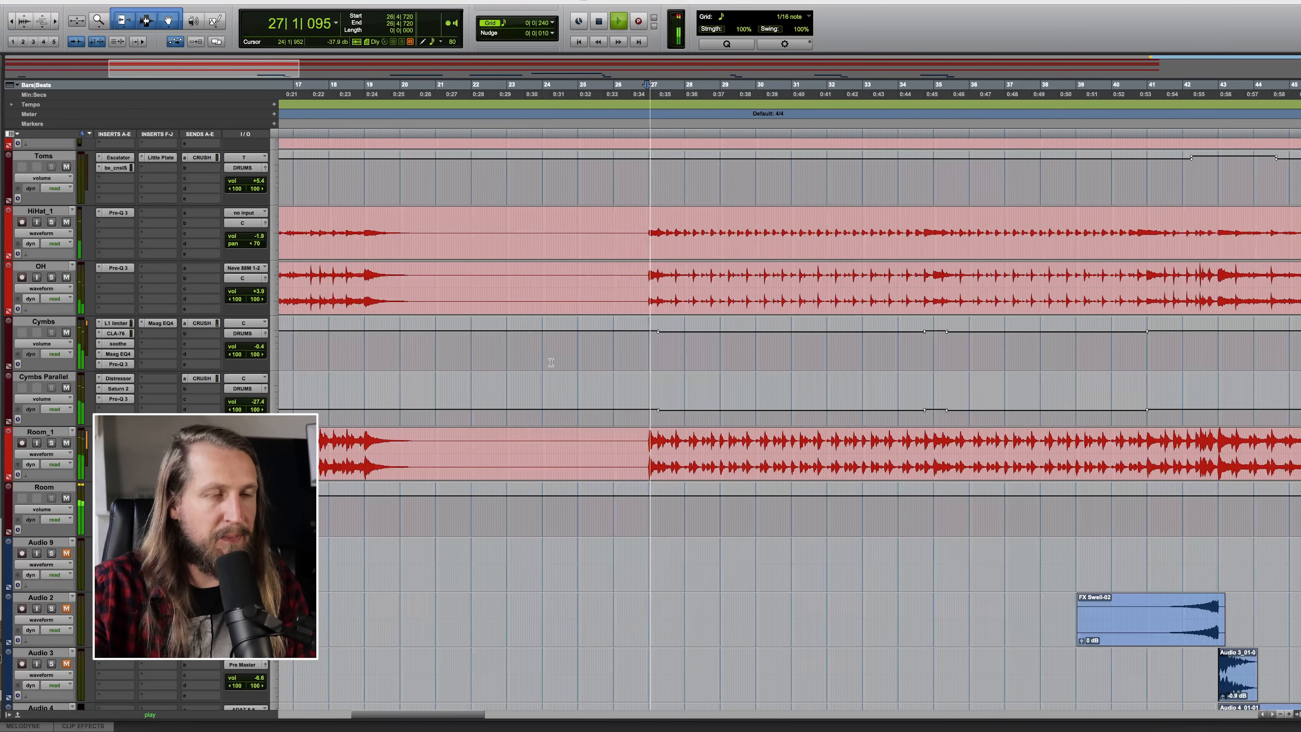
scroll(551, 361, "left", 3)
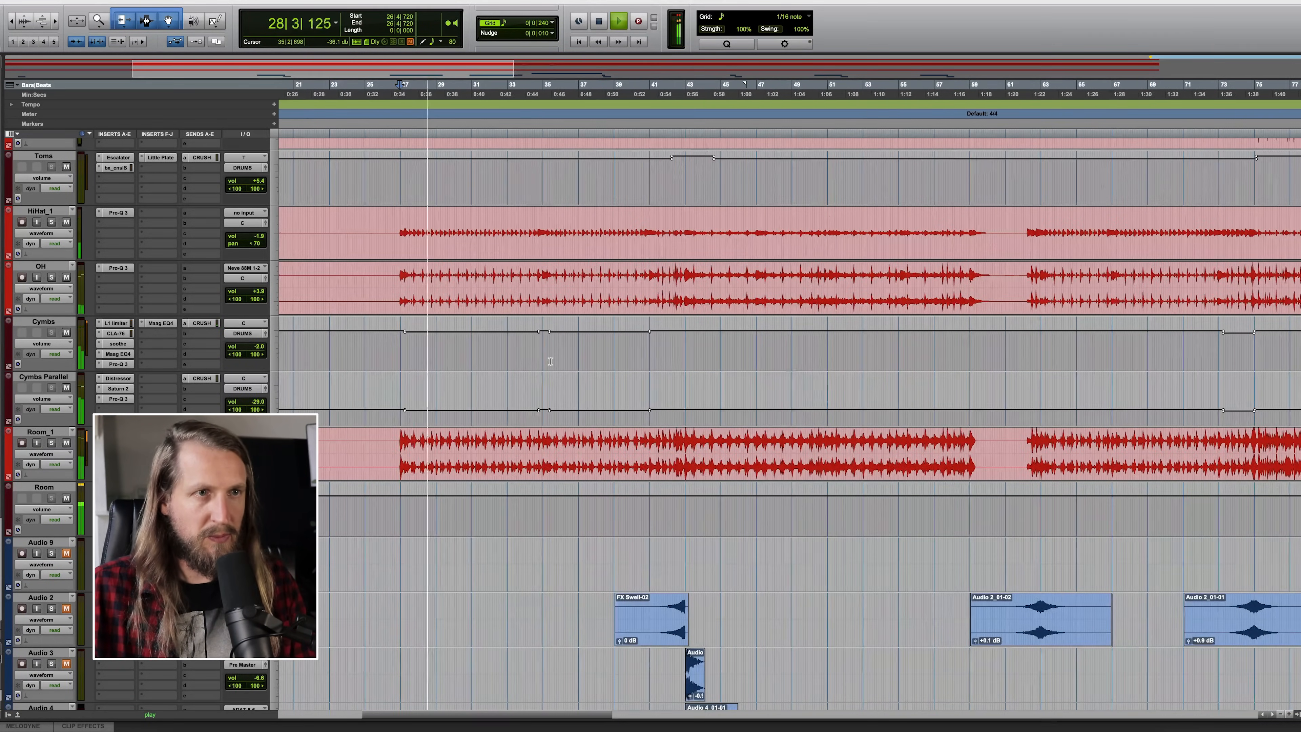
scroll(645, 356, "up", 2)
scroll(646, 355, "right", 5)
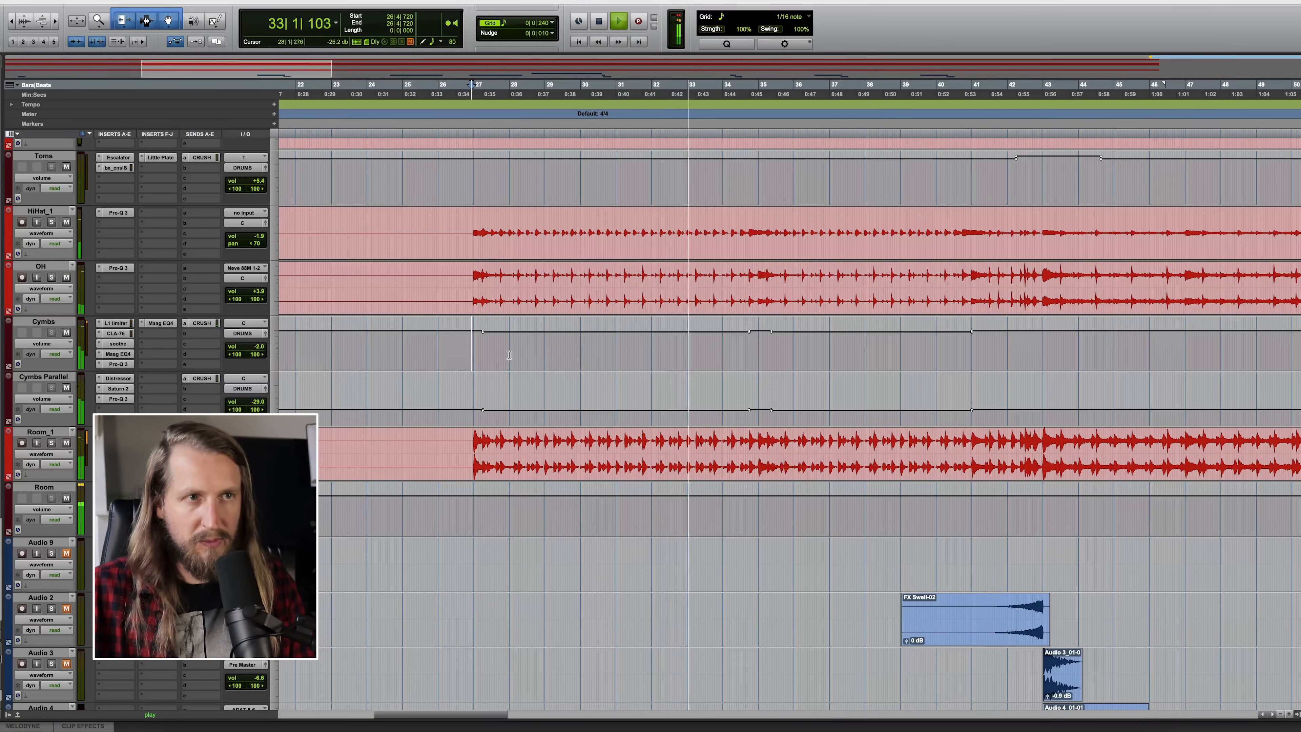
key("space")
- Compare the drums with the Room_1 track unmuted and muted while playing from just before bar 27, and stop playback
key("super+bracketright")
key("super+bracketright")
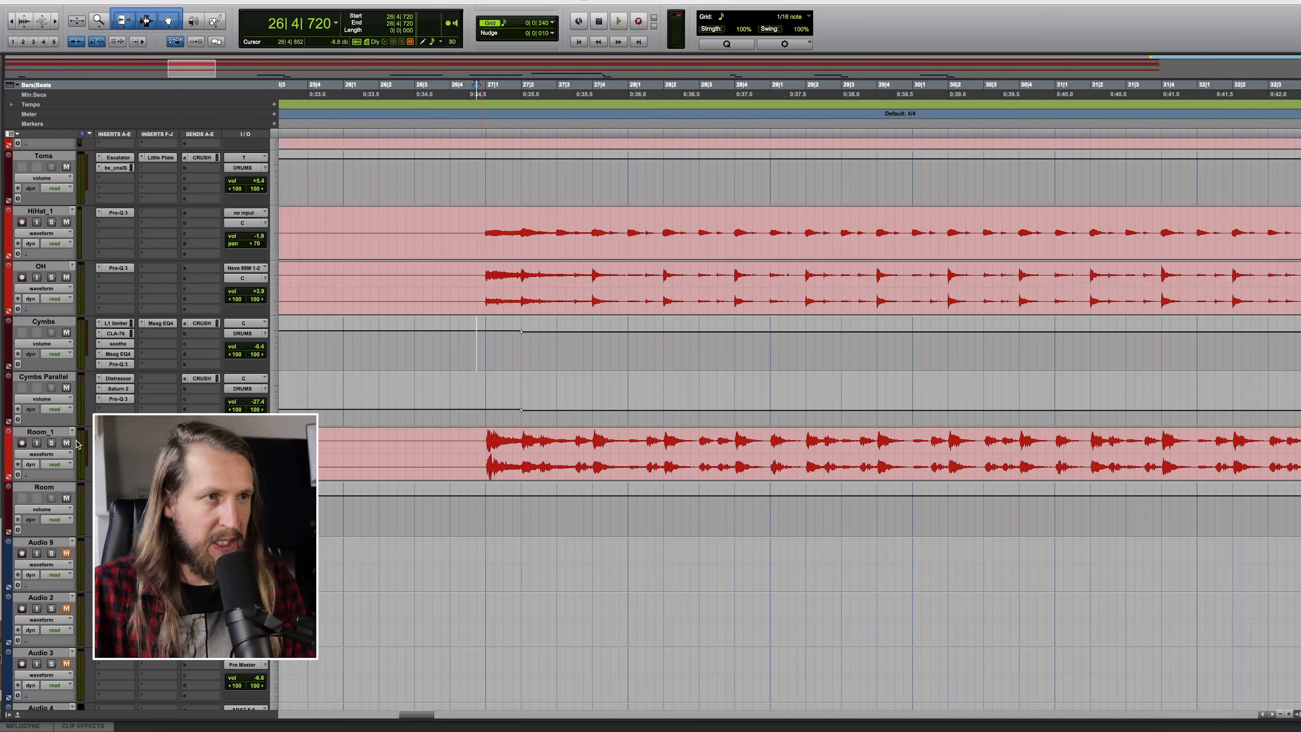
key("space")
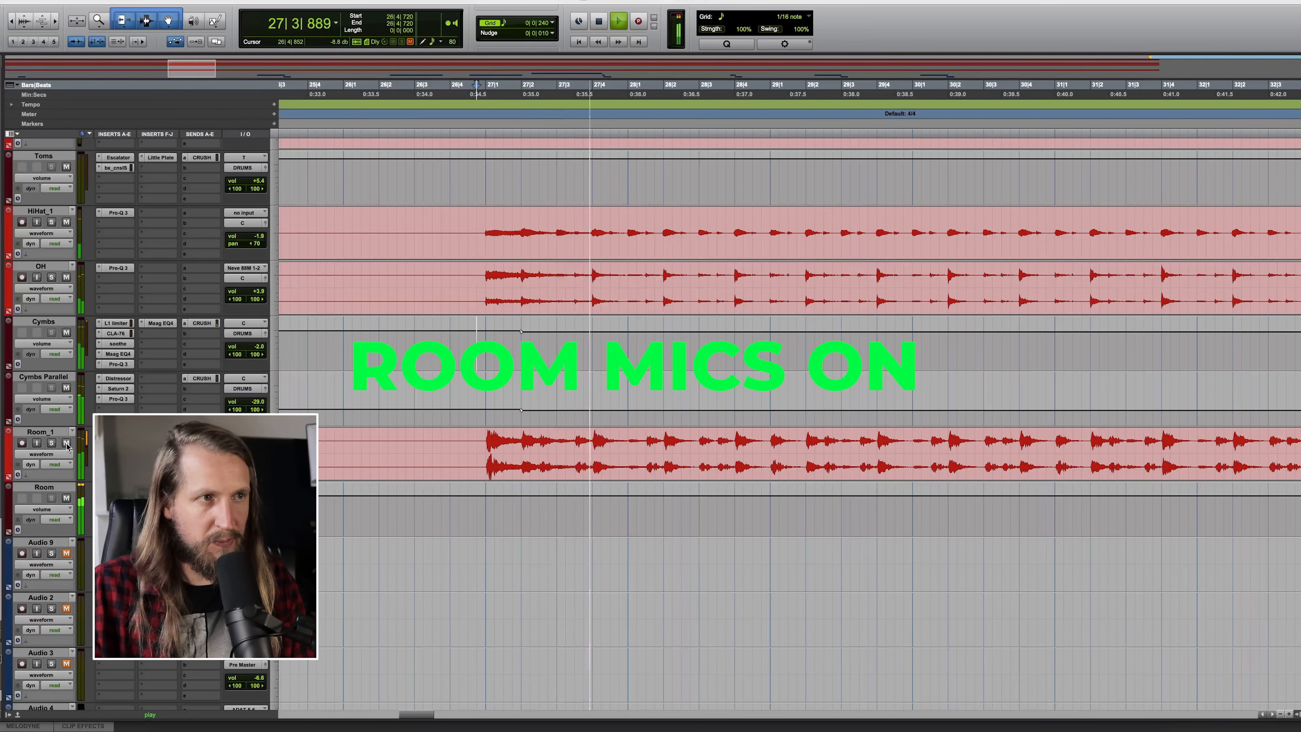
left_click(66, 443)
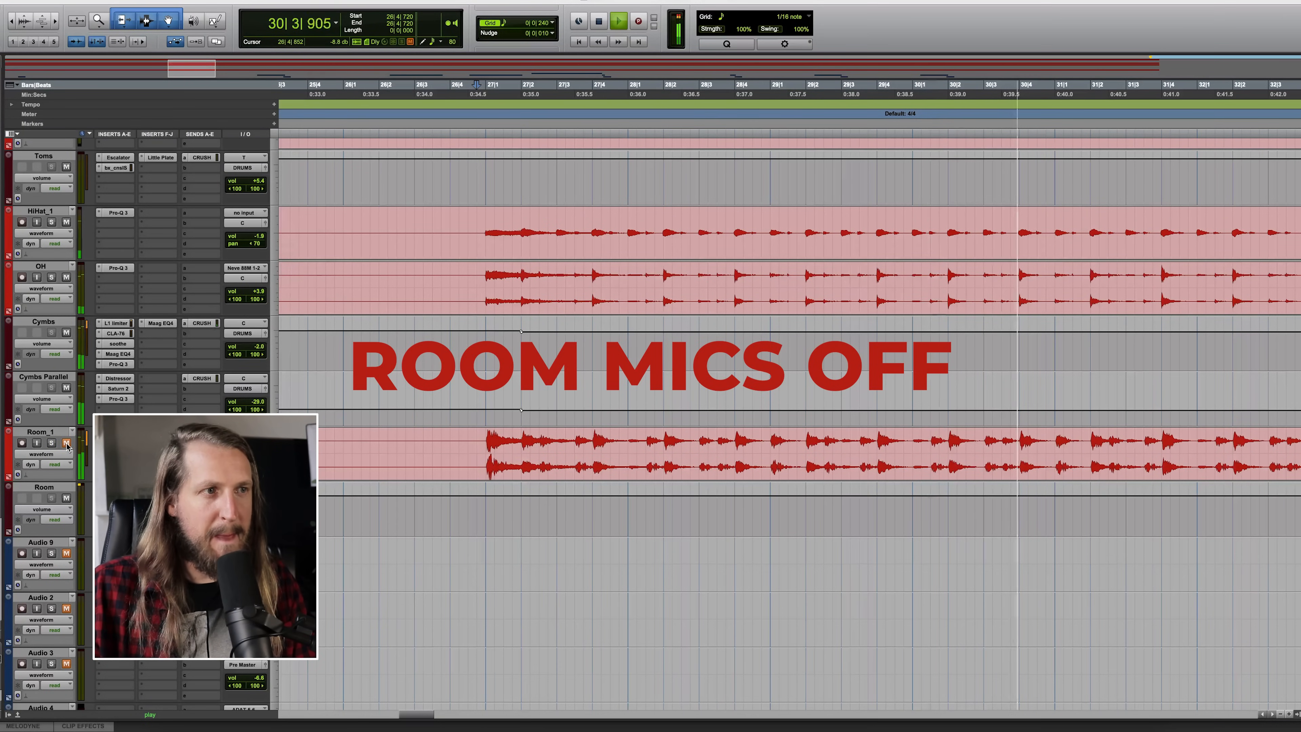
left_click(66, 443)
key("r")
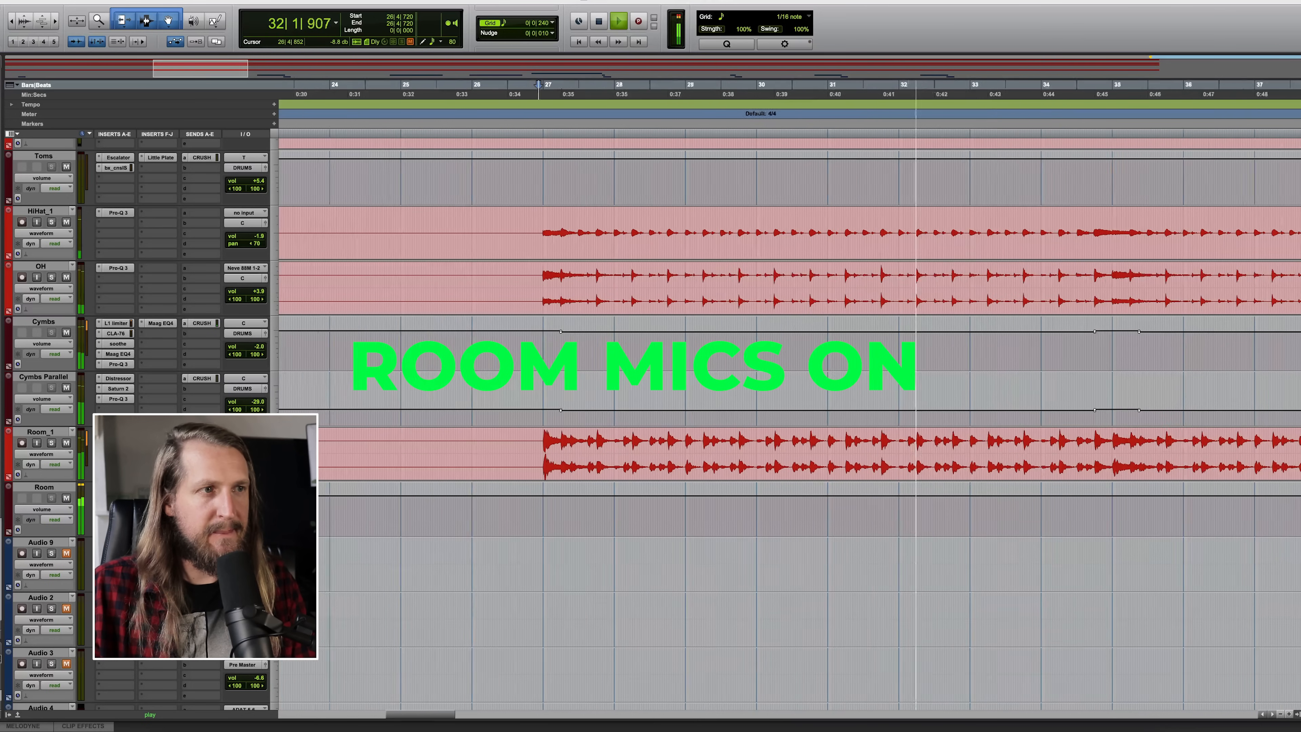
left_click(66, 443)
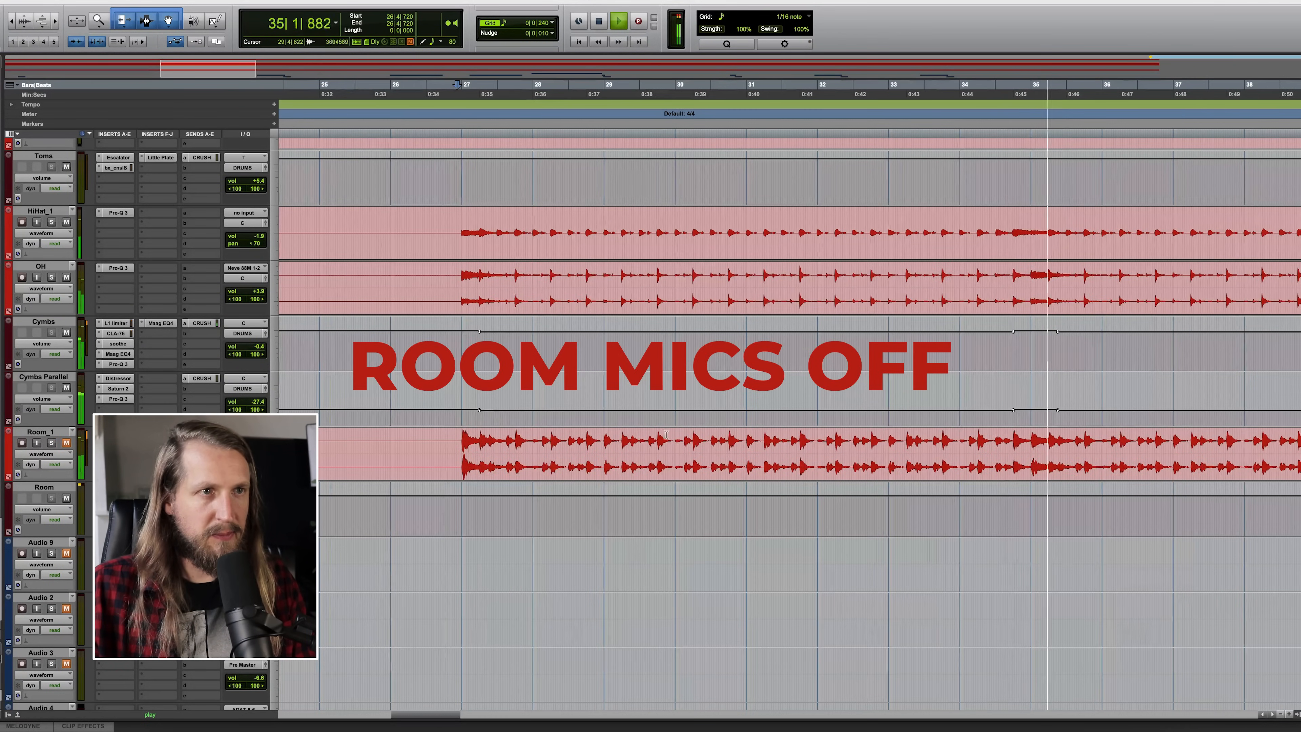
key("space")
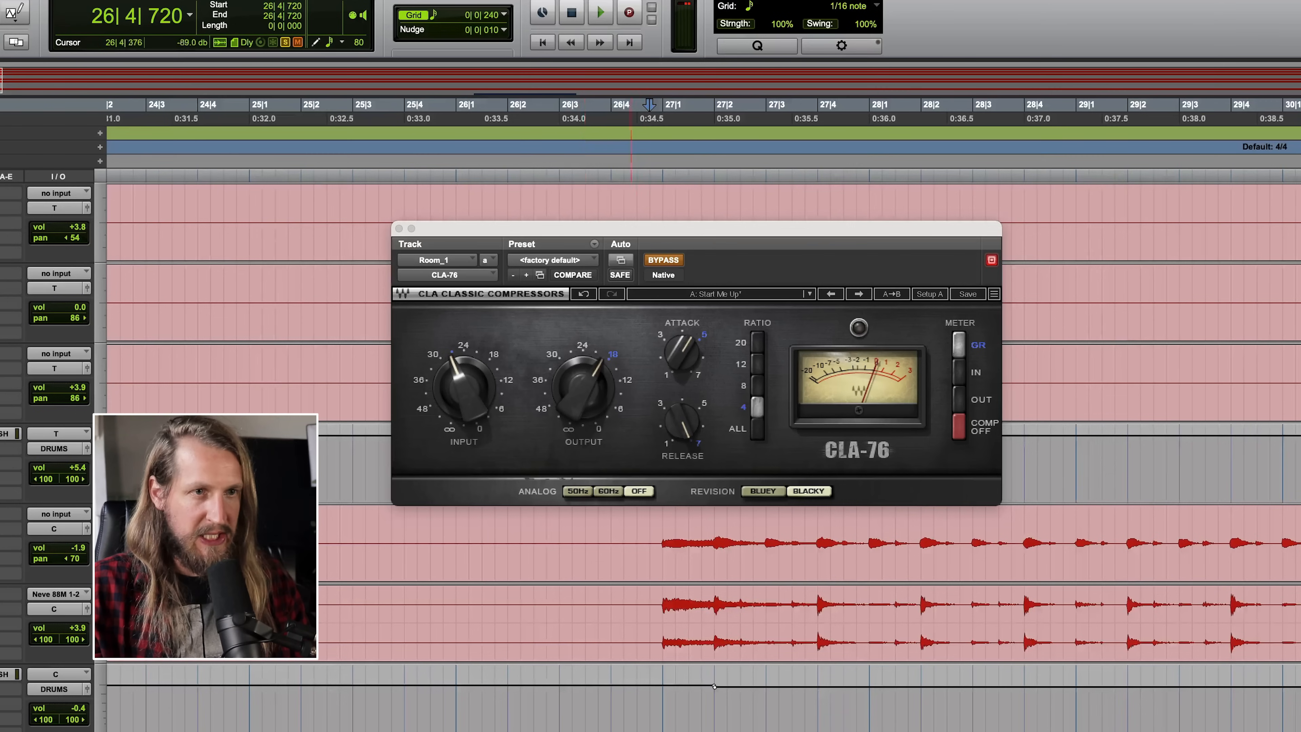
- Play Room_1 from just before bar 27 with the CLA-76 compressor bypassed, and stop playback
scroll(702, 564, "right", 5)
scroll(702, 564, "right", 2)
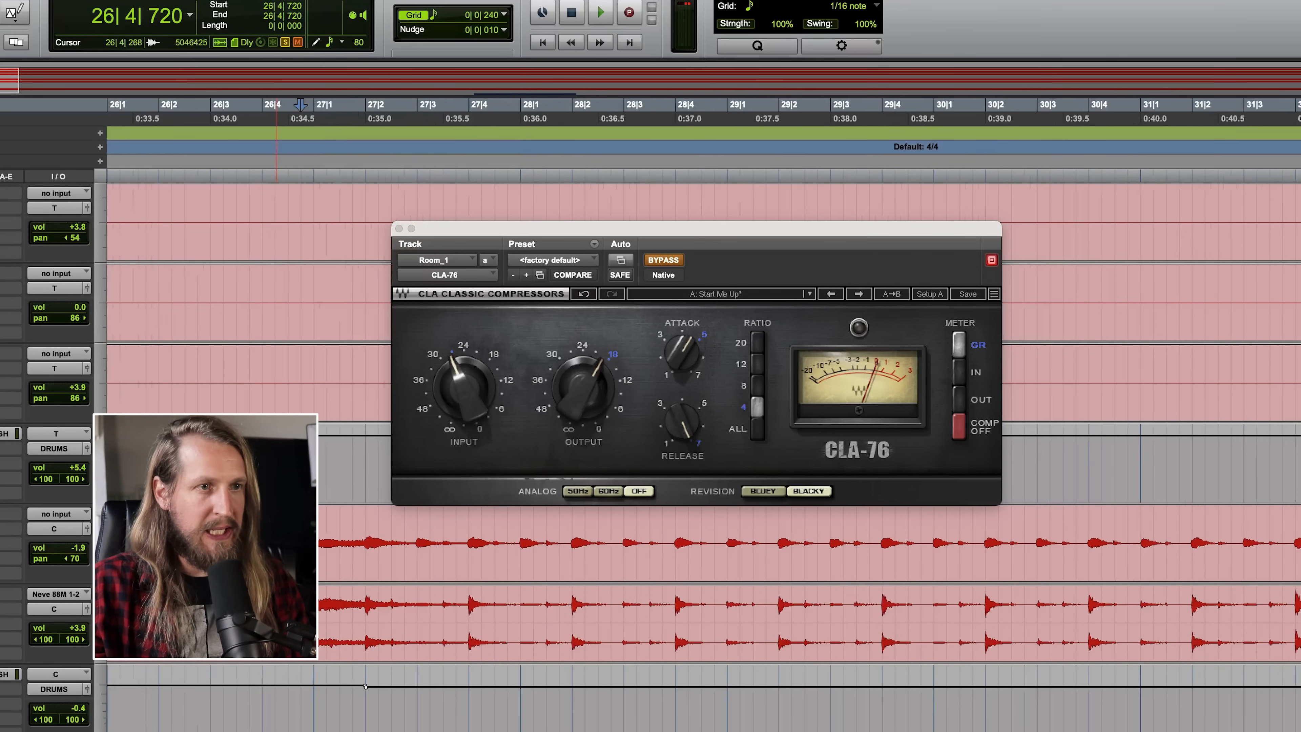
key("space")
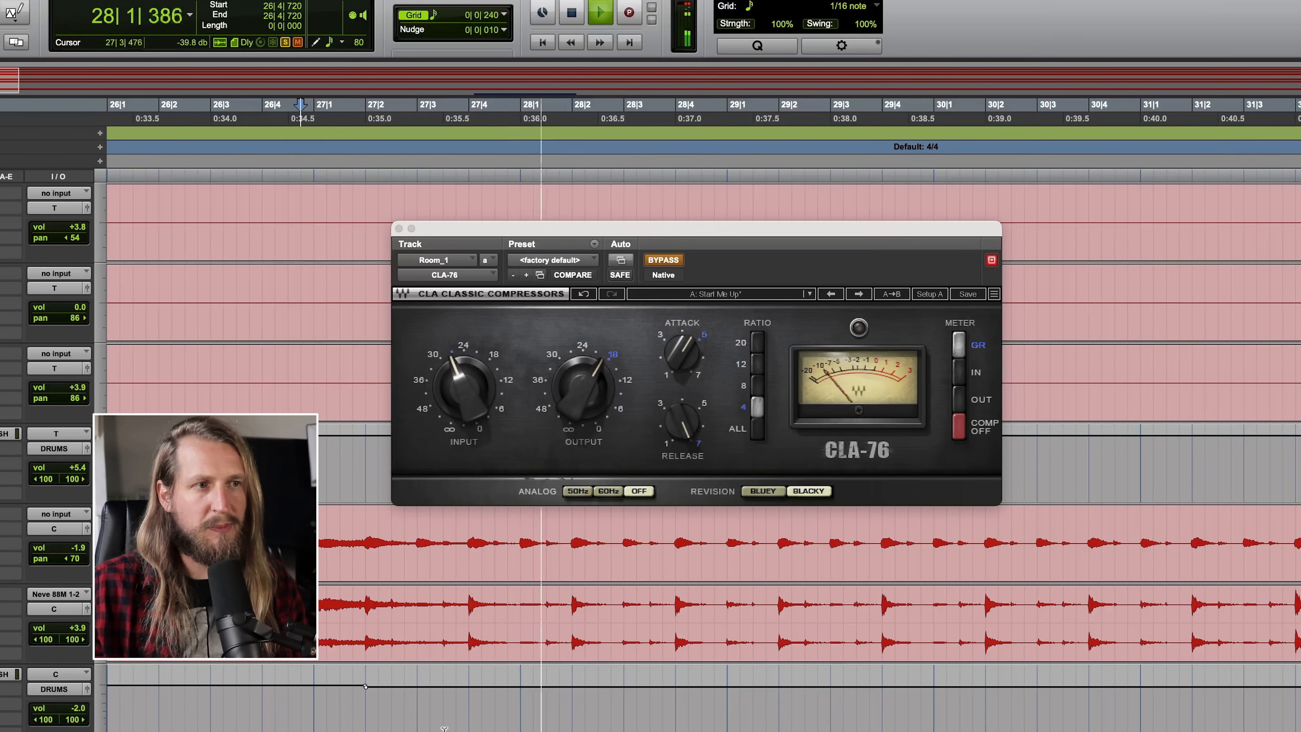
scroll(513, 724, "down", 2)
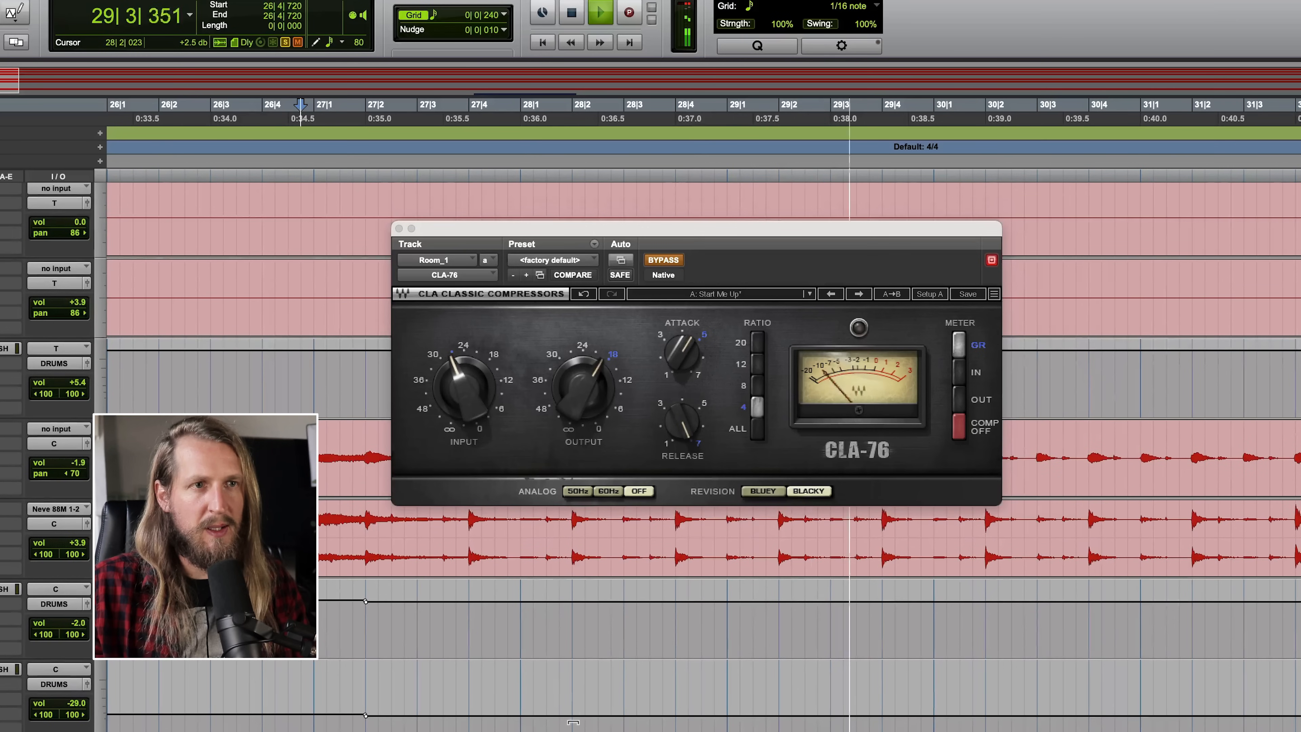
key("r")
key("space")
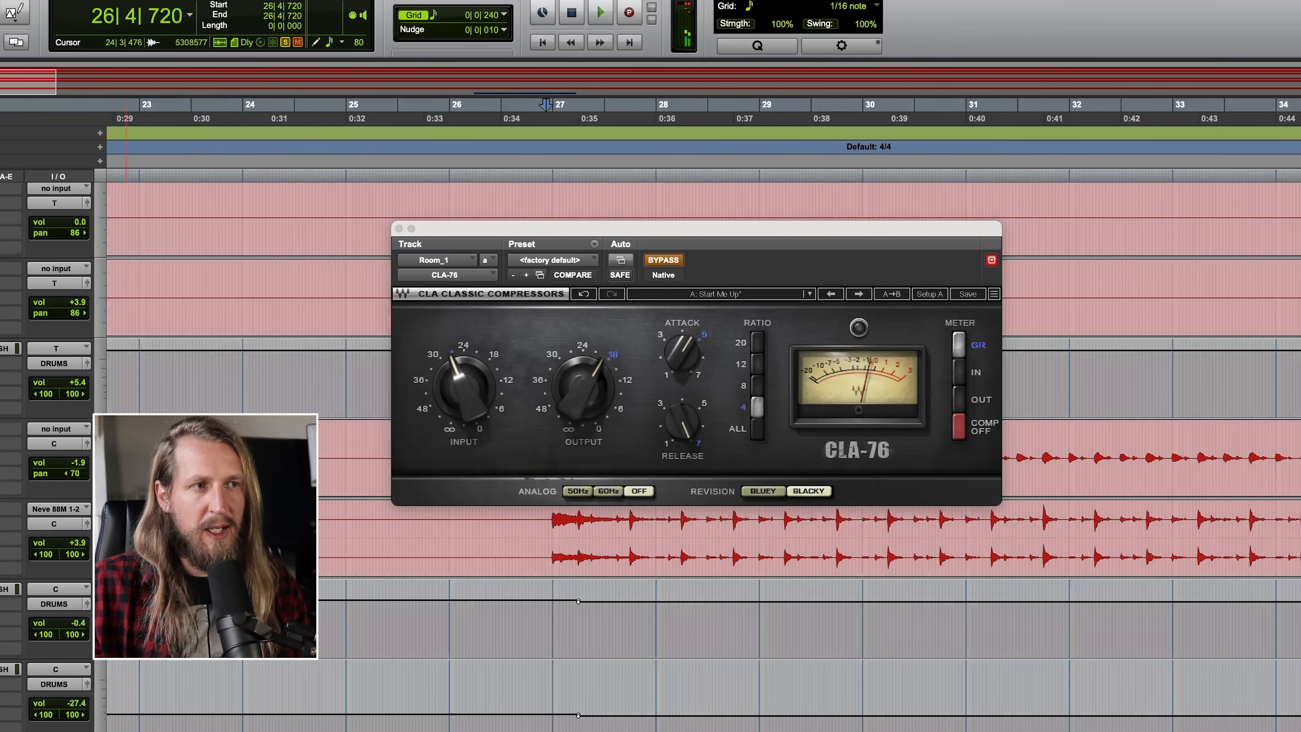
- Compare Room_1 with the CLA-76 bypassed and active during playback, leaving the compressor active when playback stops
scroll(542, 616, "right", 3)
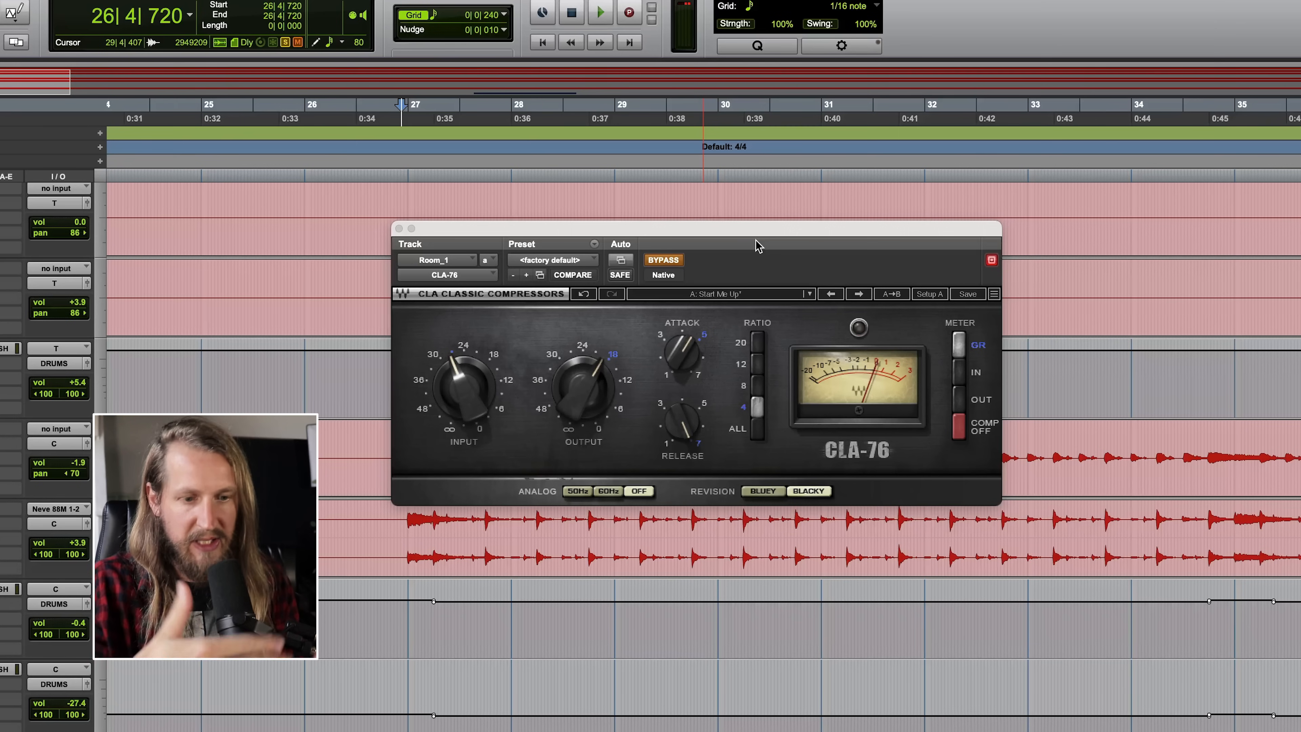
scroll(735, 256, "down", 2)
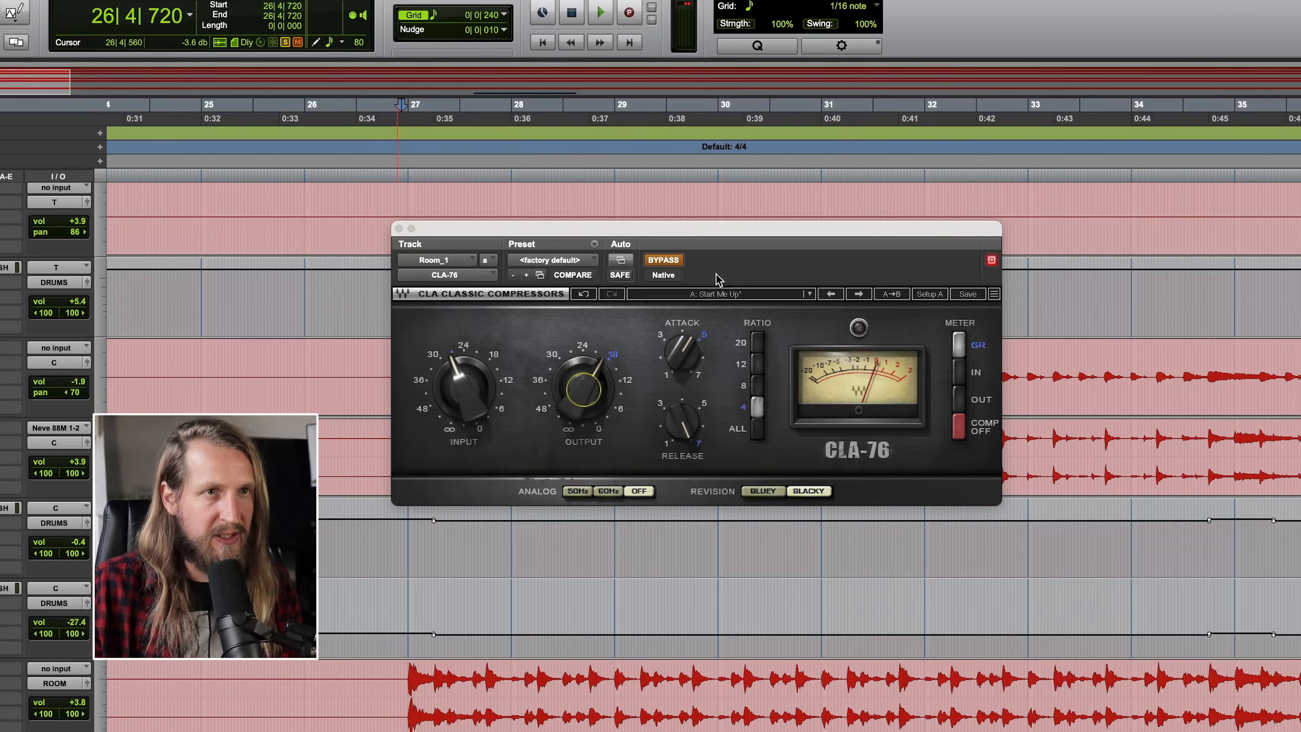
key("space")
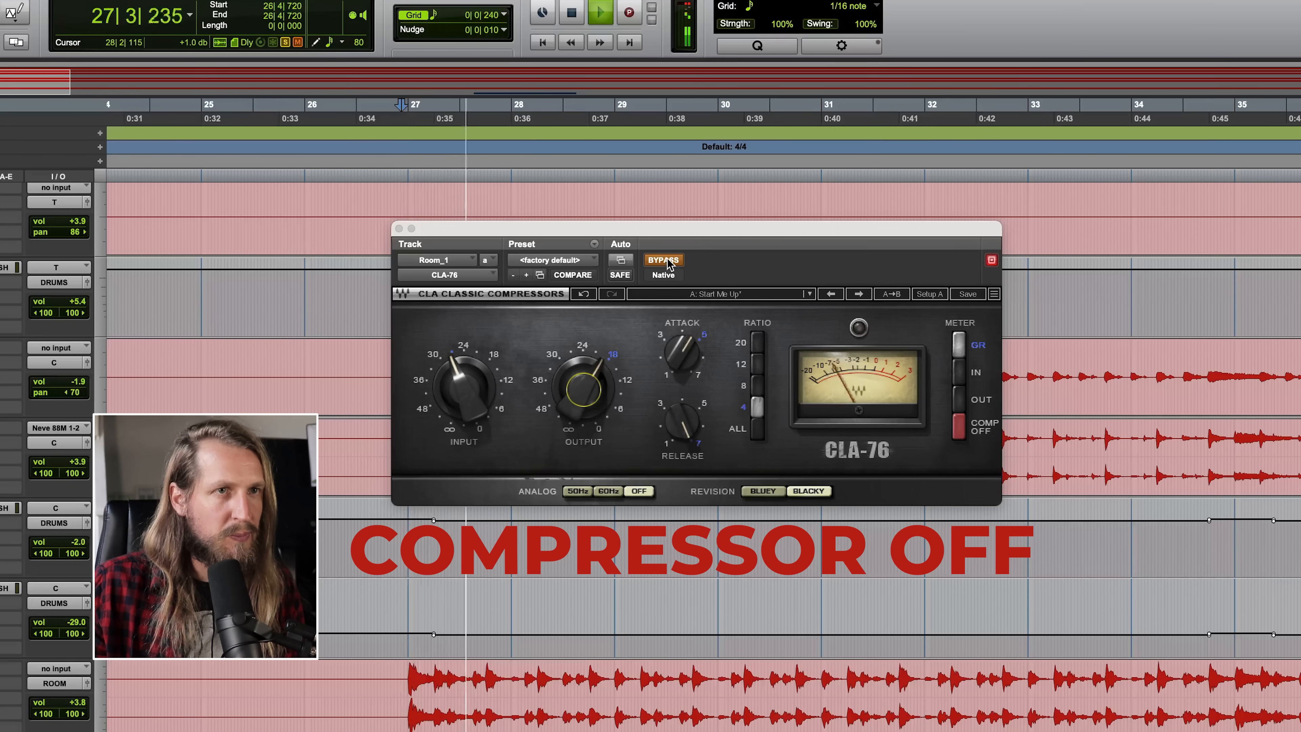
left_click(664, 261)
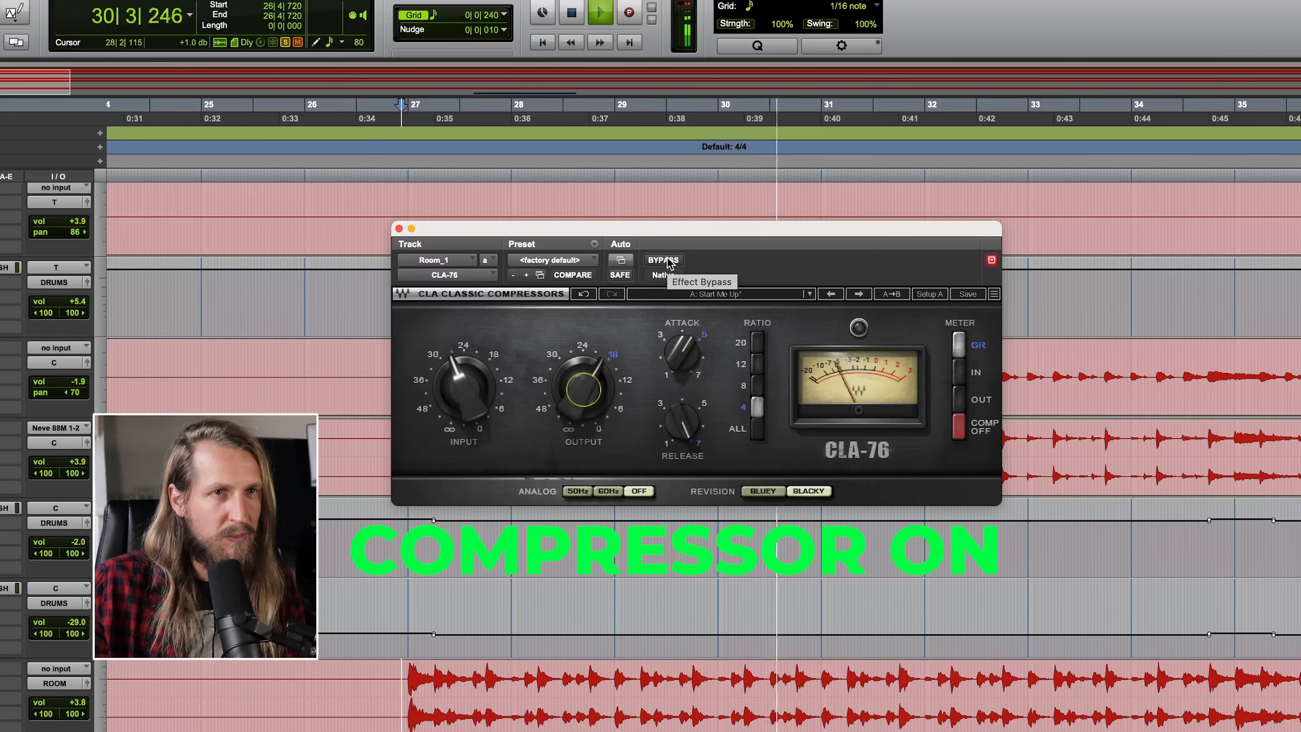
left_click(665, 261)
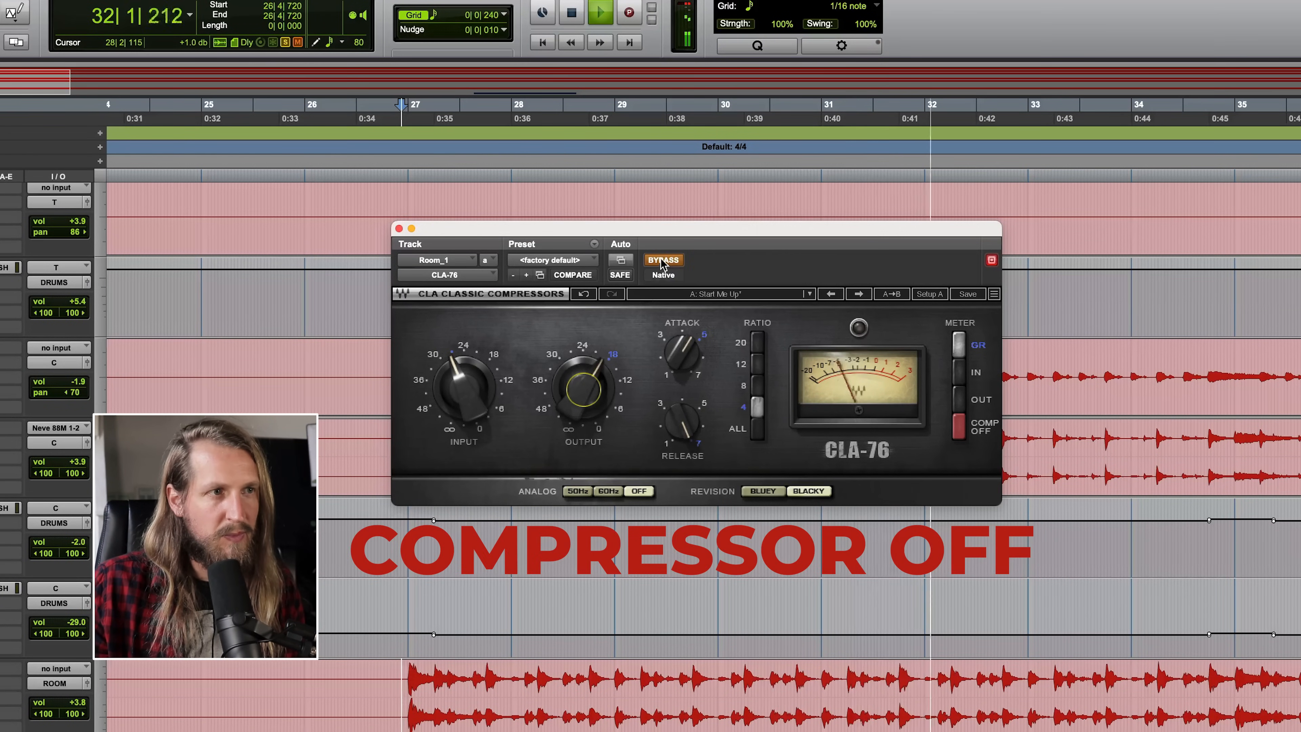
left_click(663, 261)
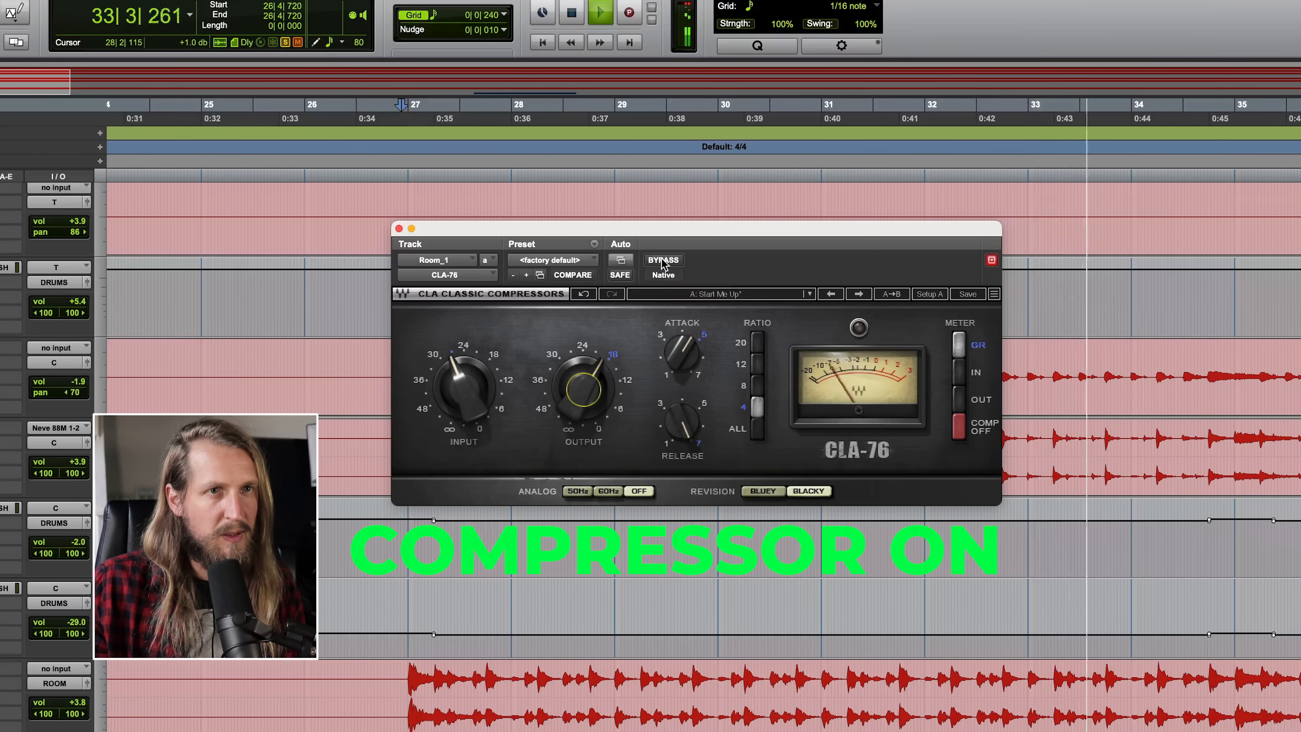
key("space")
- Slow the CLA-76 release to about 3 during playback and replay the section to audition the gain reduction
key("t")
scroll(402, 673, "right", 5)
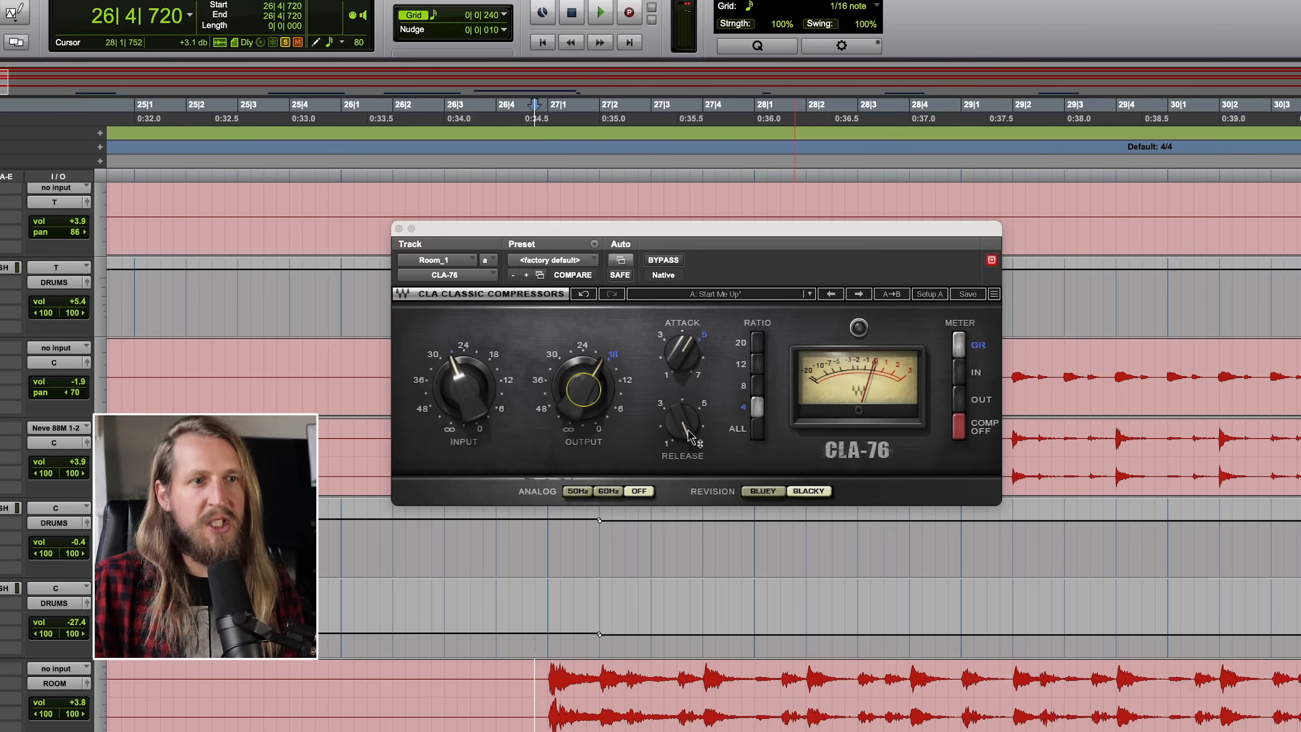
scroll(634, 541, "right", 3)
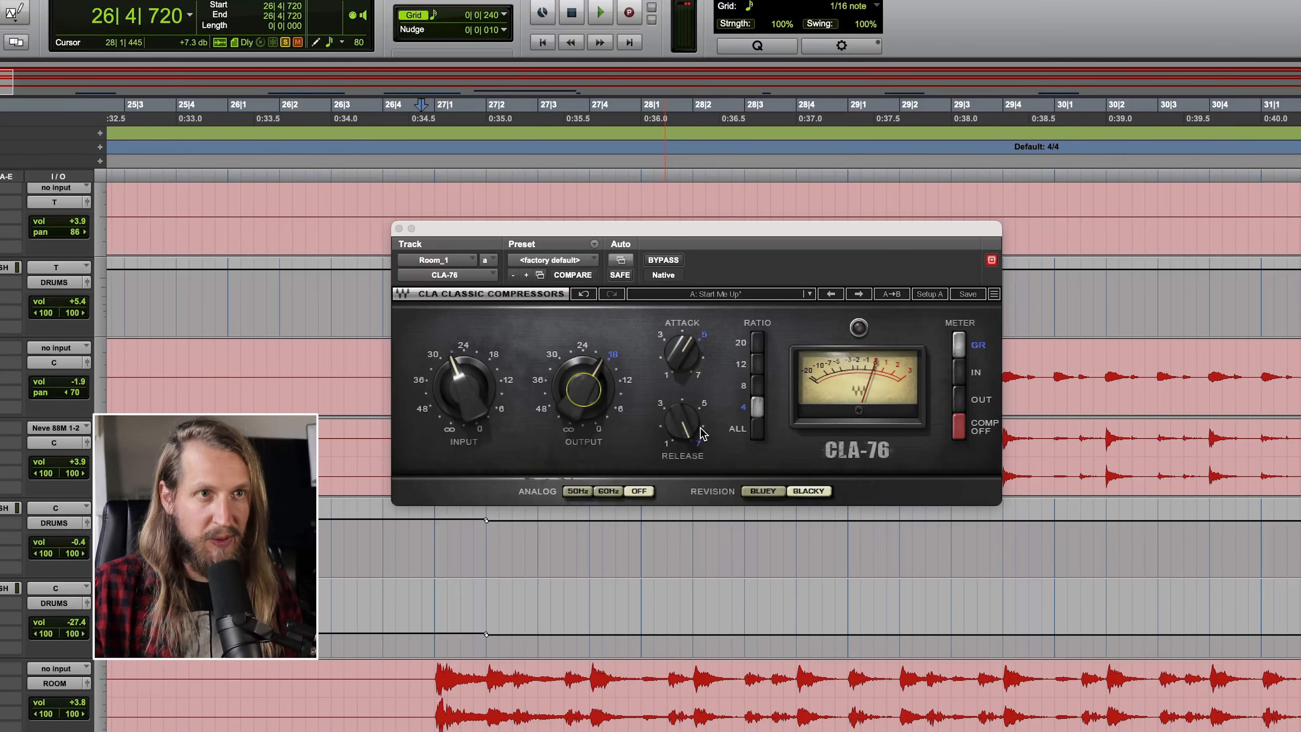
key("space")
mouse_move(689, 425)
left_mouse_down()
mouse_move(689, 399)
mouse_move(685, 411)
left_mouse_up()
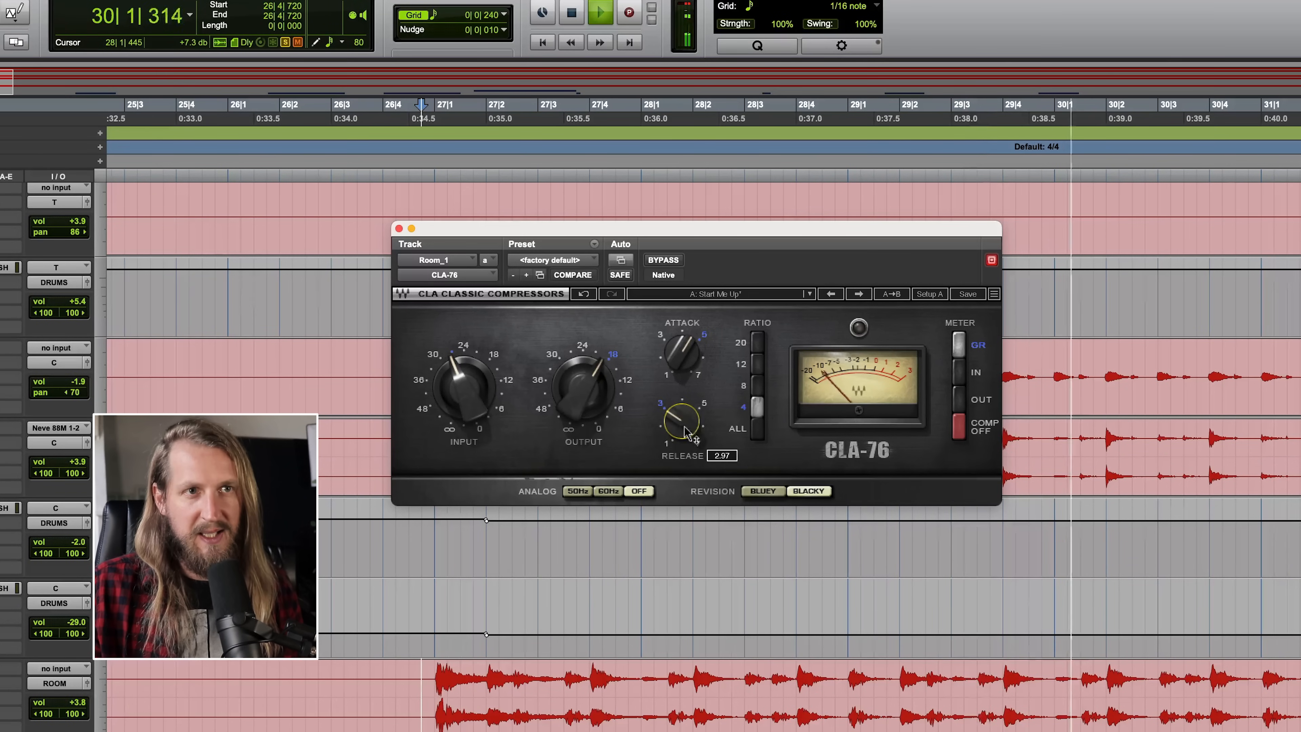
left_click_drag(685, 419, 686, 421)
key("space")
scroll(721, 538, "down", 4)
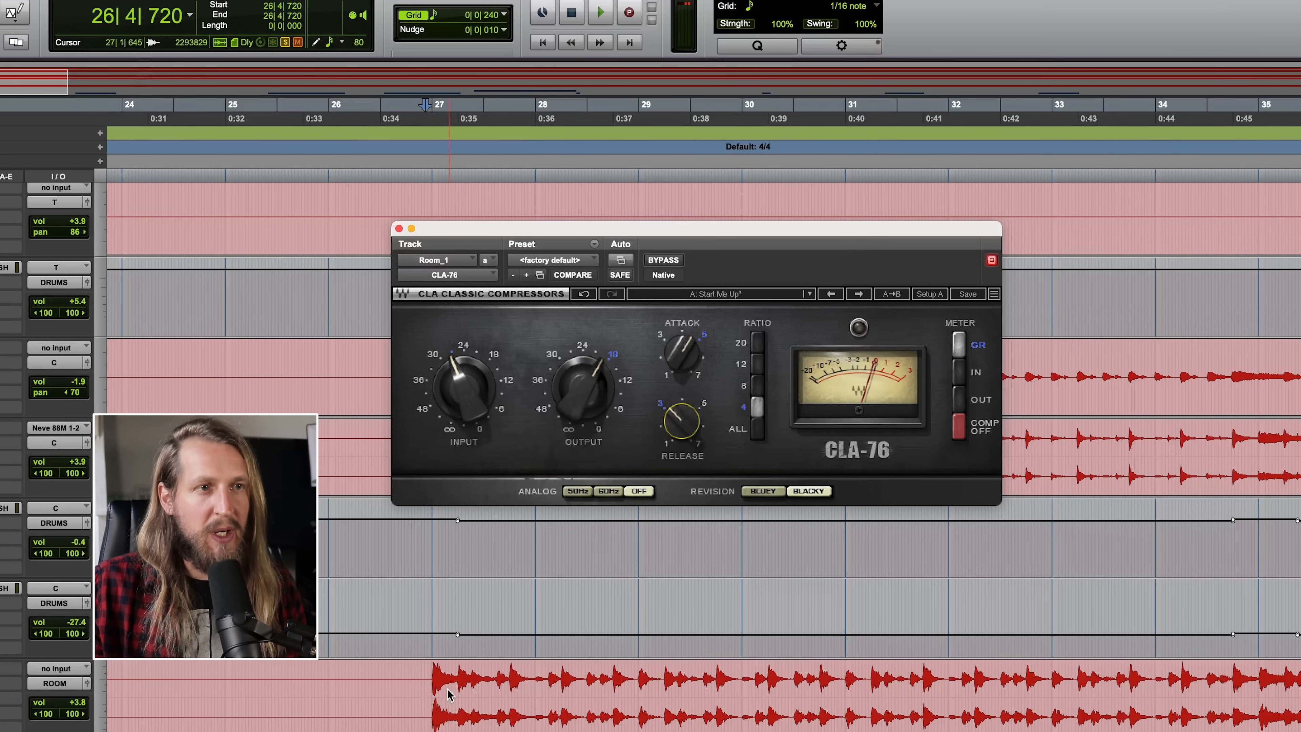
key("space")
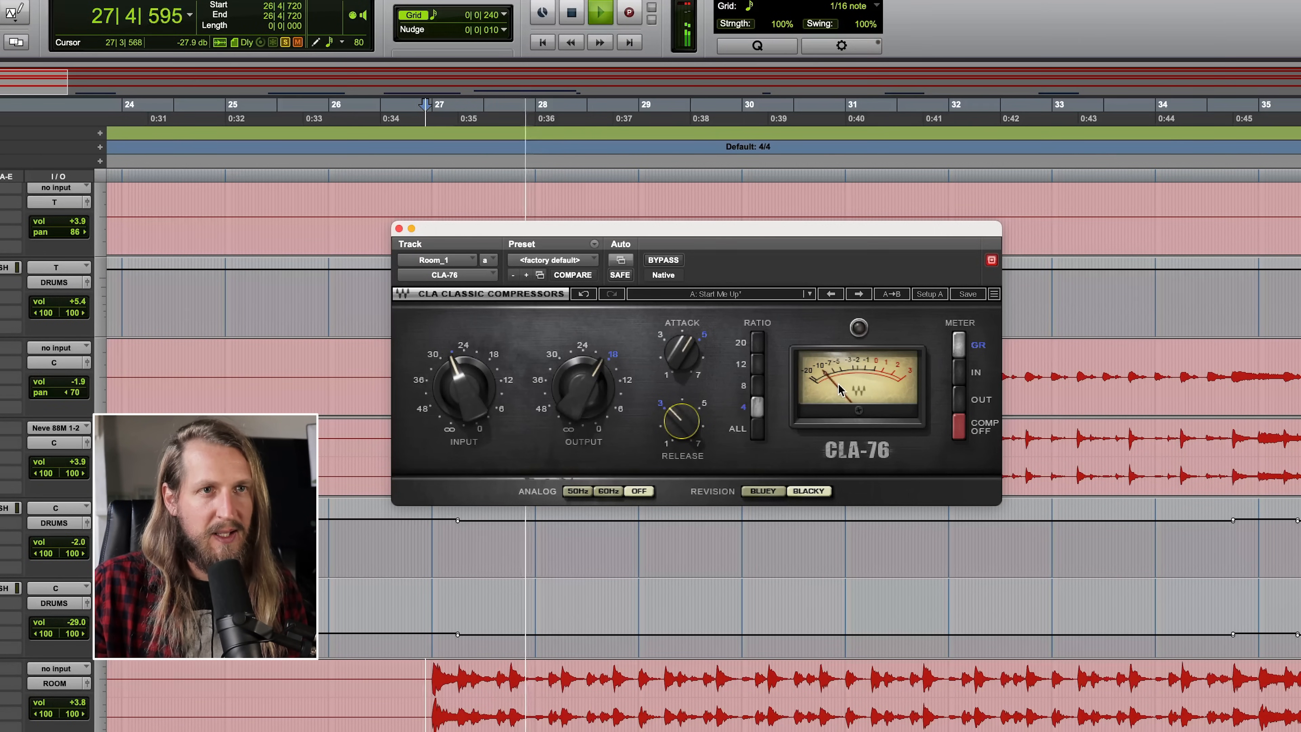
key("space")
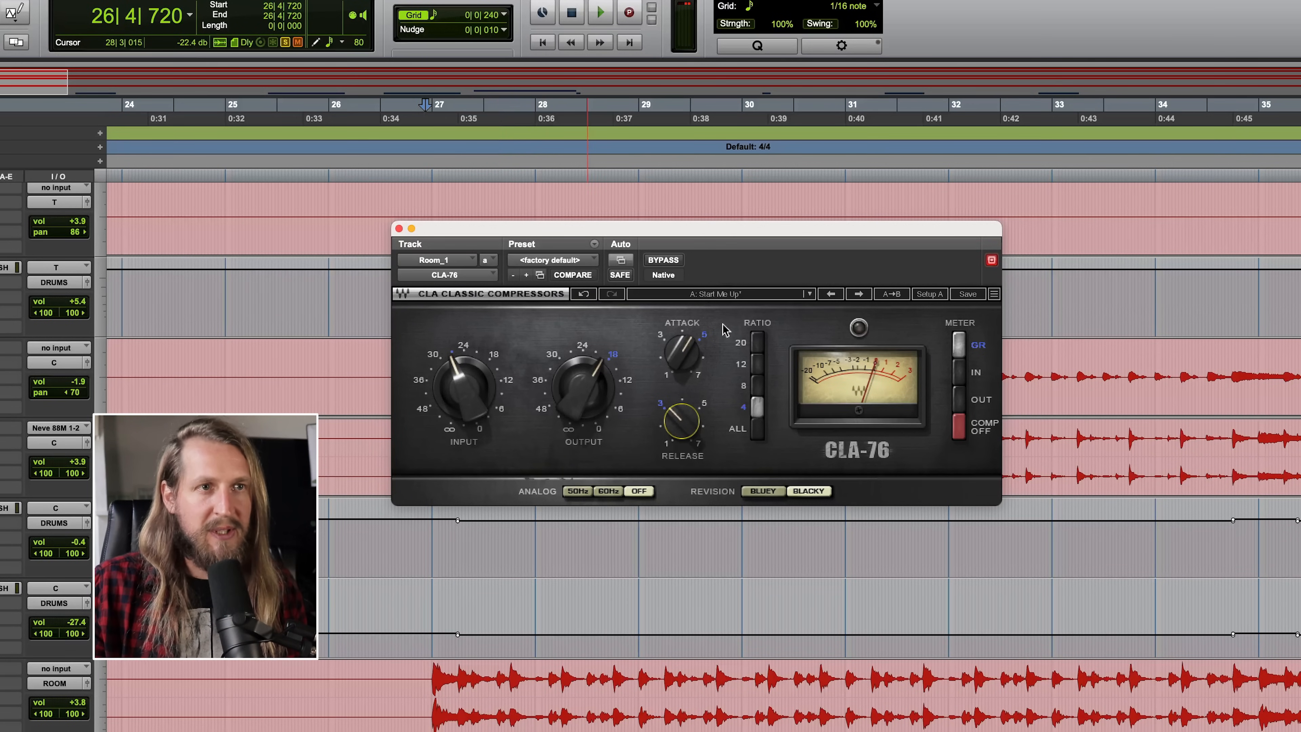
- Set the CLA-76 release to 7 and place the edit cursor just before the Room_1 audio at bar 27
left_click_drag(684, 429, 684, 431)
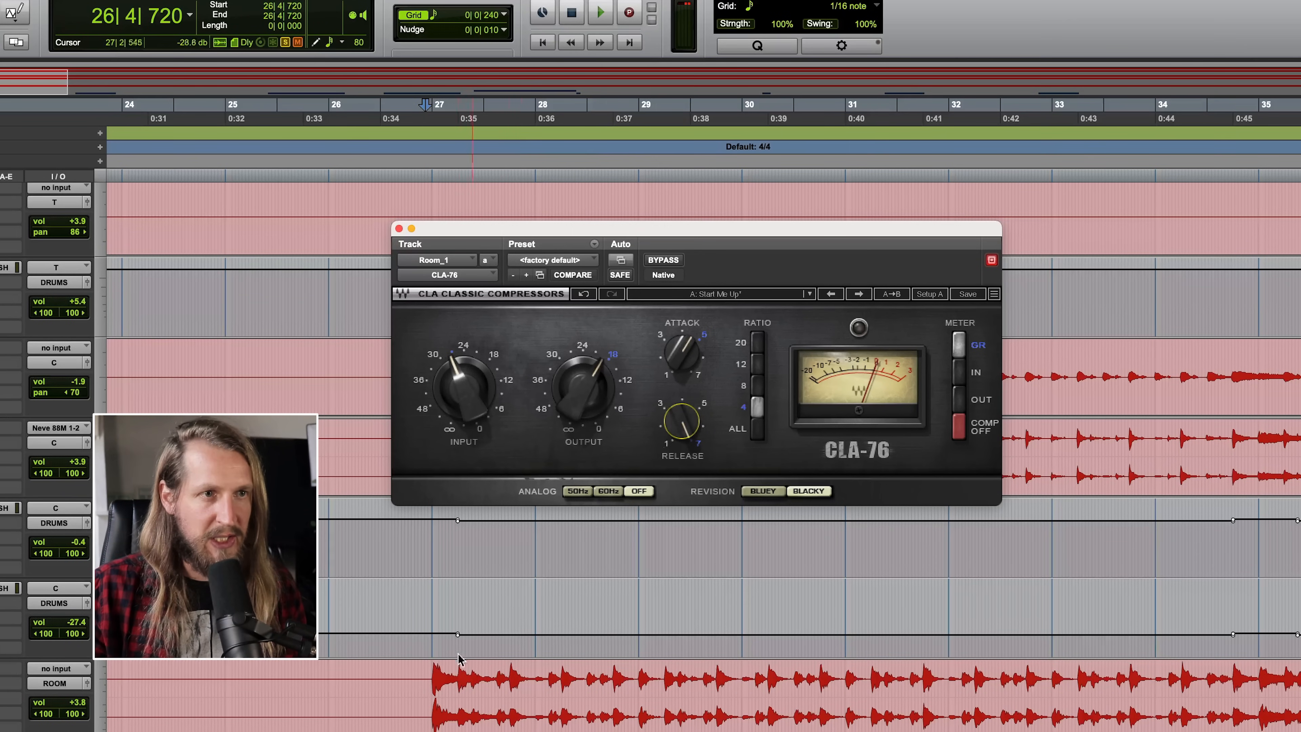
left_click(427, 678)
scroll(428, 678, "right", 5)
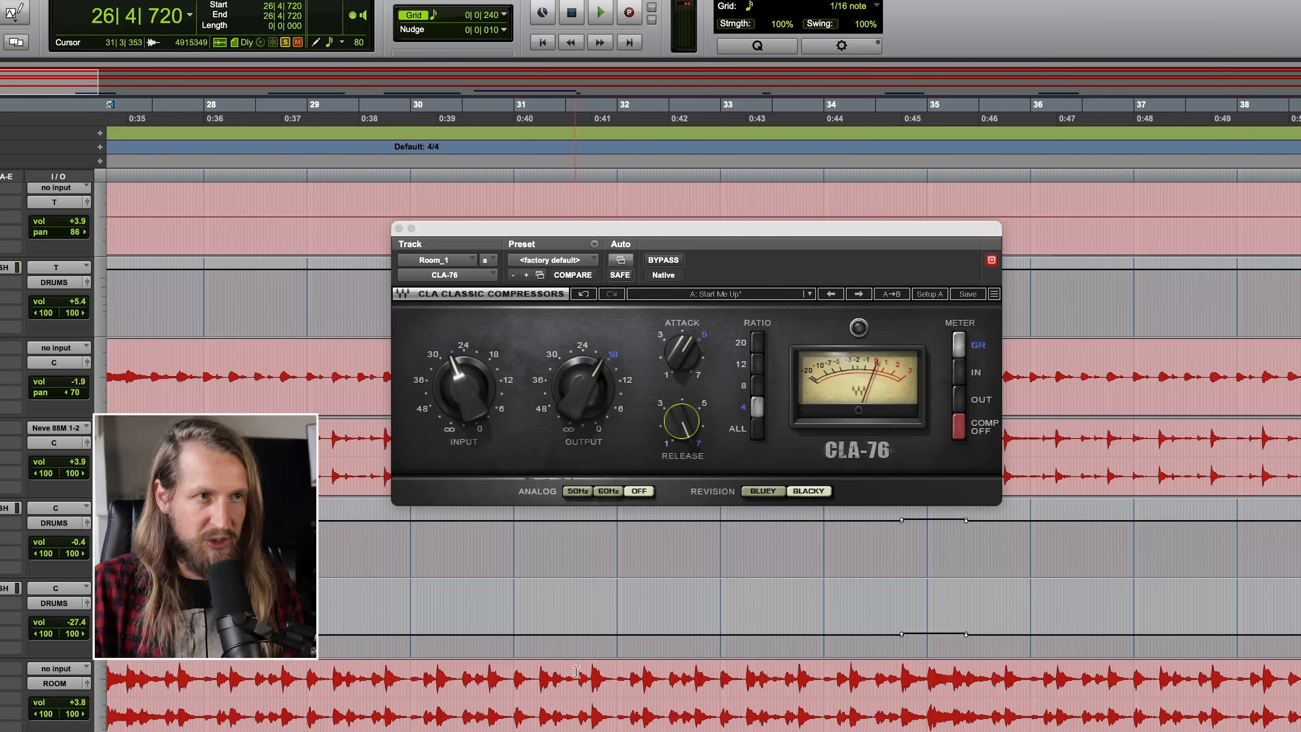
scroll(574, 669, "left", 6)
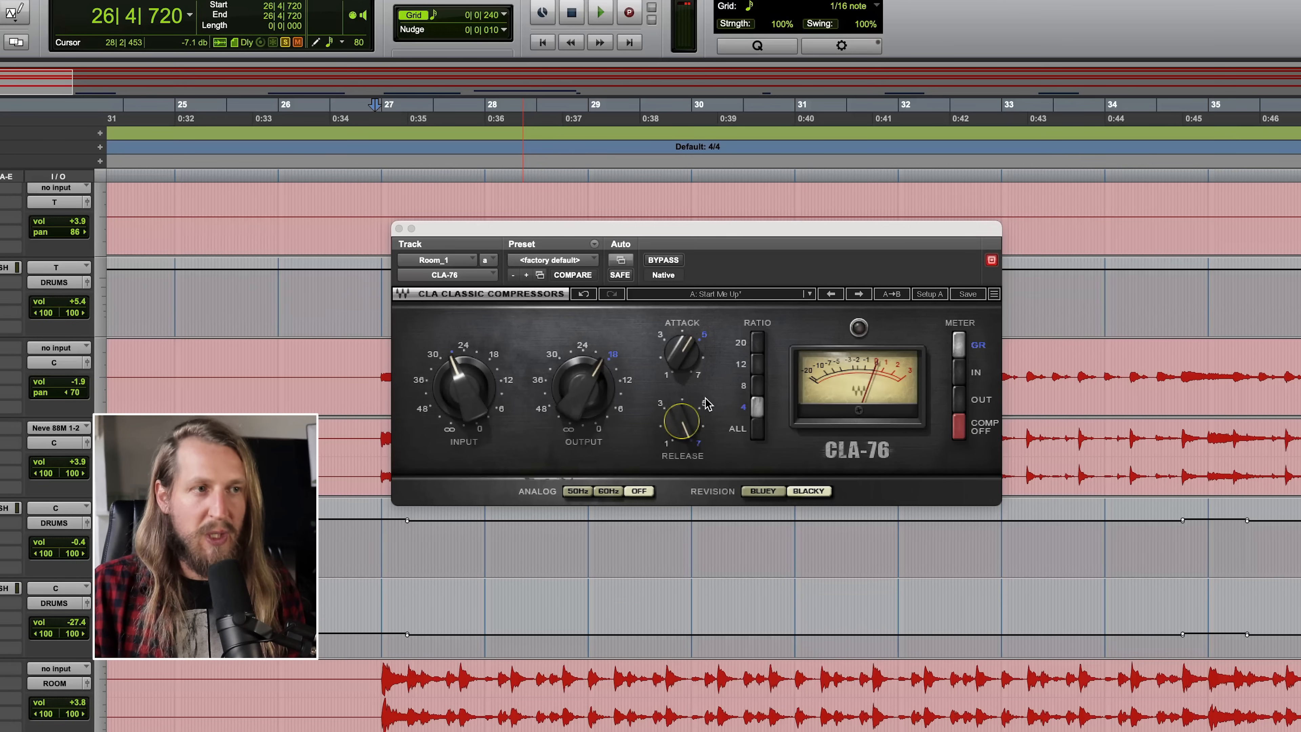
- Take Room_1 out of solo and check the bus mutes in the Mix window, returning to the Edit window
key("super+bracketright")
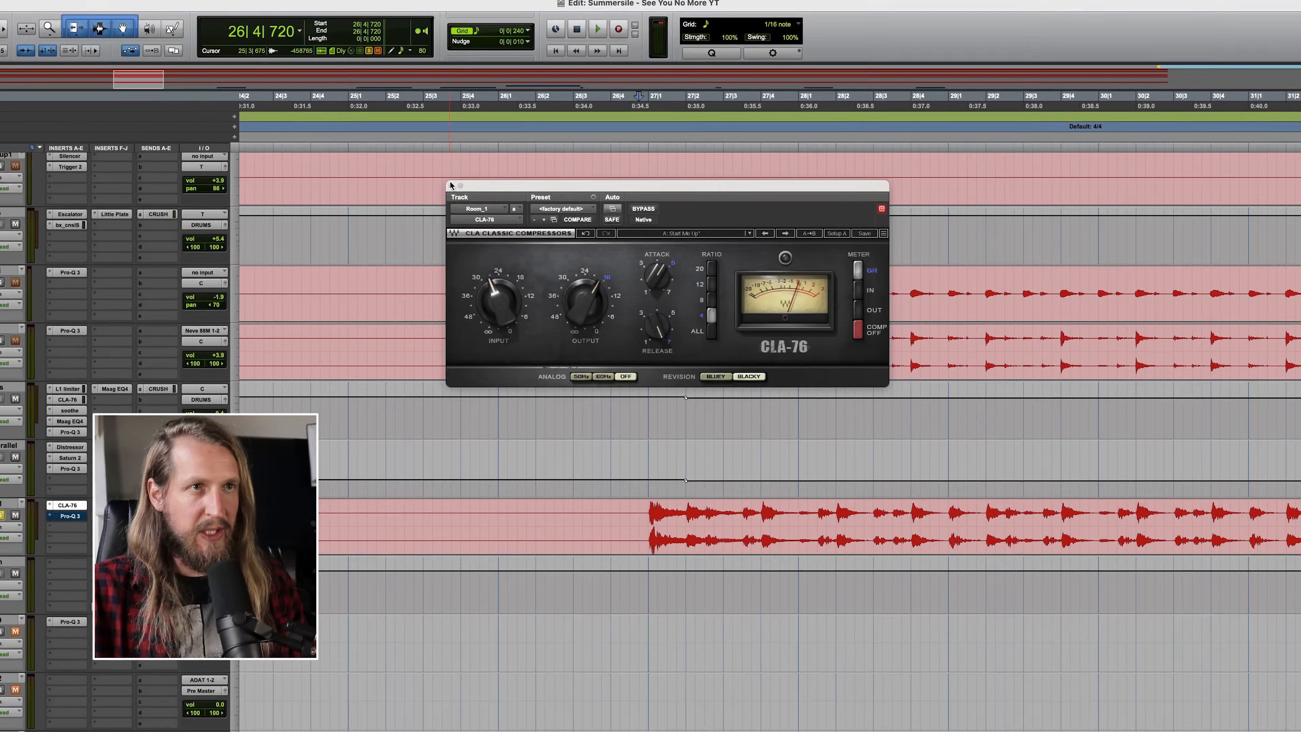
scroll(768, 410, "right", 3)
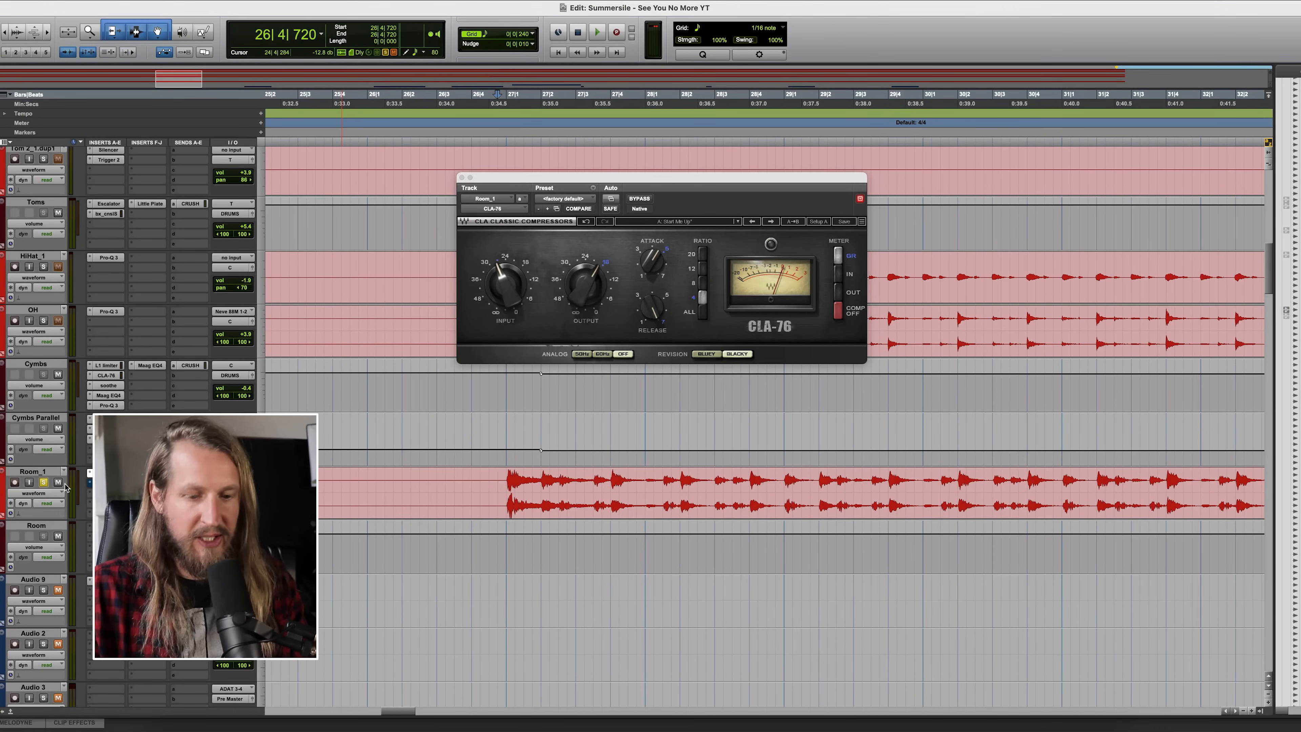
key("super+equal")
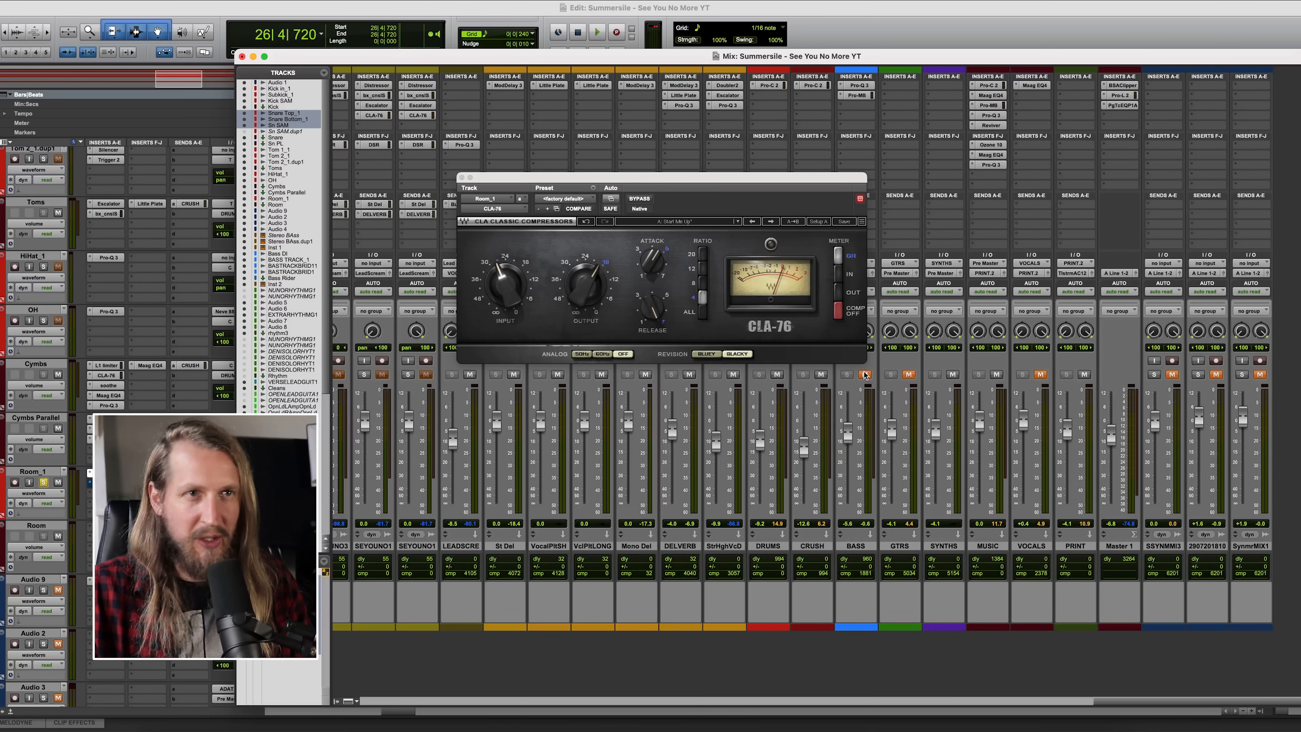
key("super+equal")
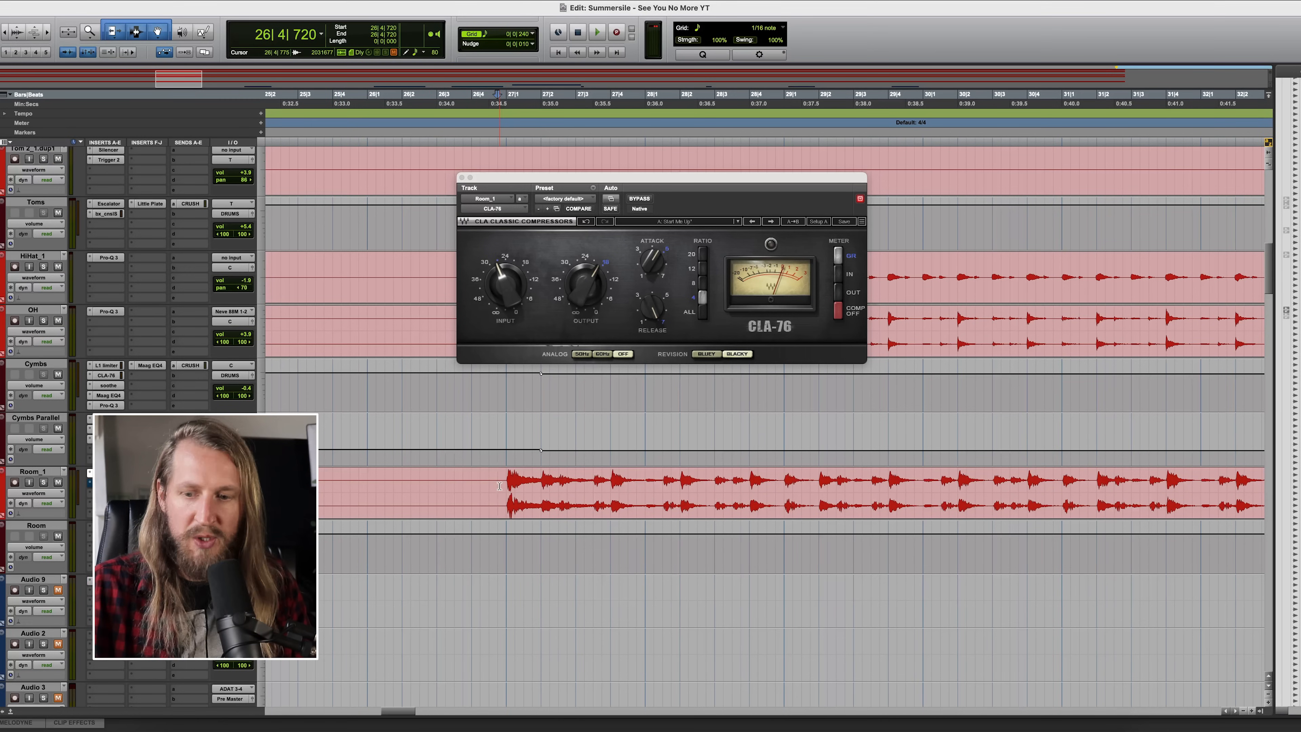
- Play the drums from just before bar 27 with Room_1 unsoloed and its CLA-76 active
scroll(710, 389, "right", 2)
key("space")
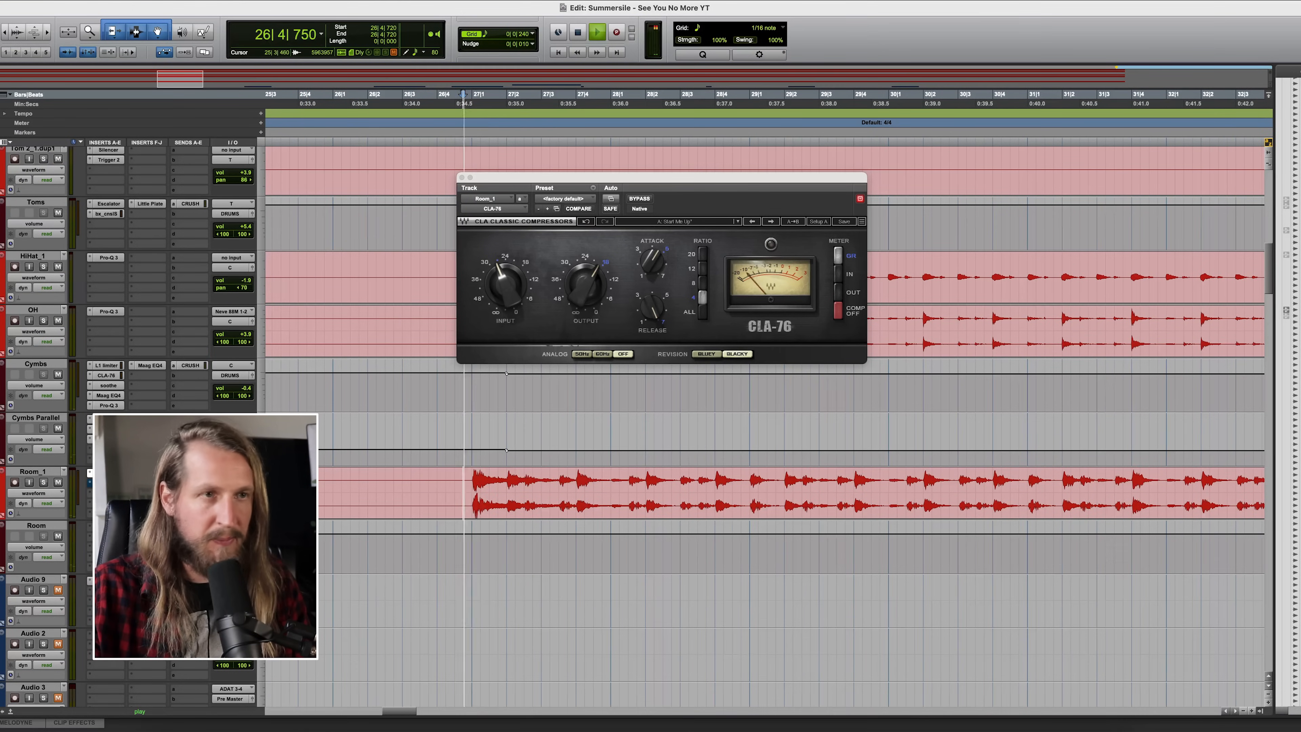
key("super+bracketleft")
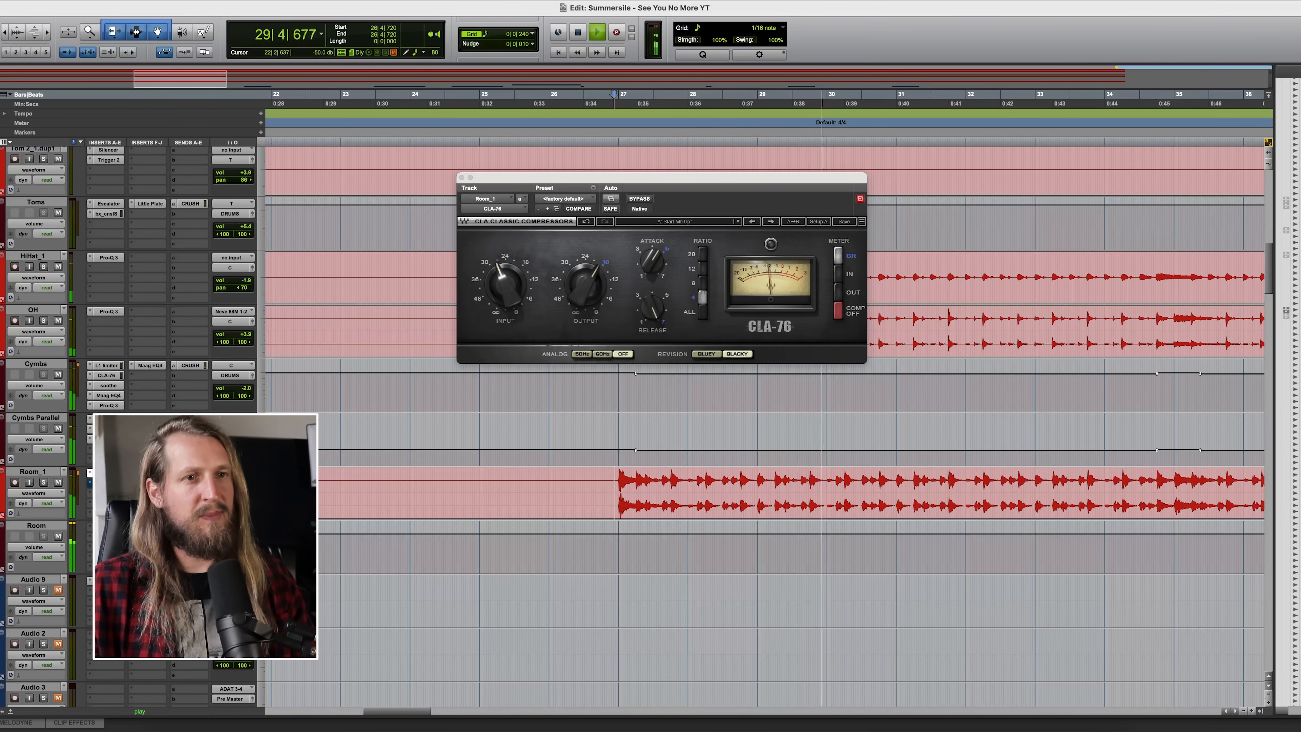
- Stop playback and select the Room_1 audio from 26|4|480 to 31|4|000
scroll(567, 478, "right", 2)
key("space")
left_click_drag(566, 478, 905, 479)
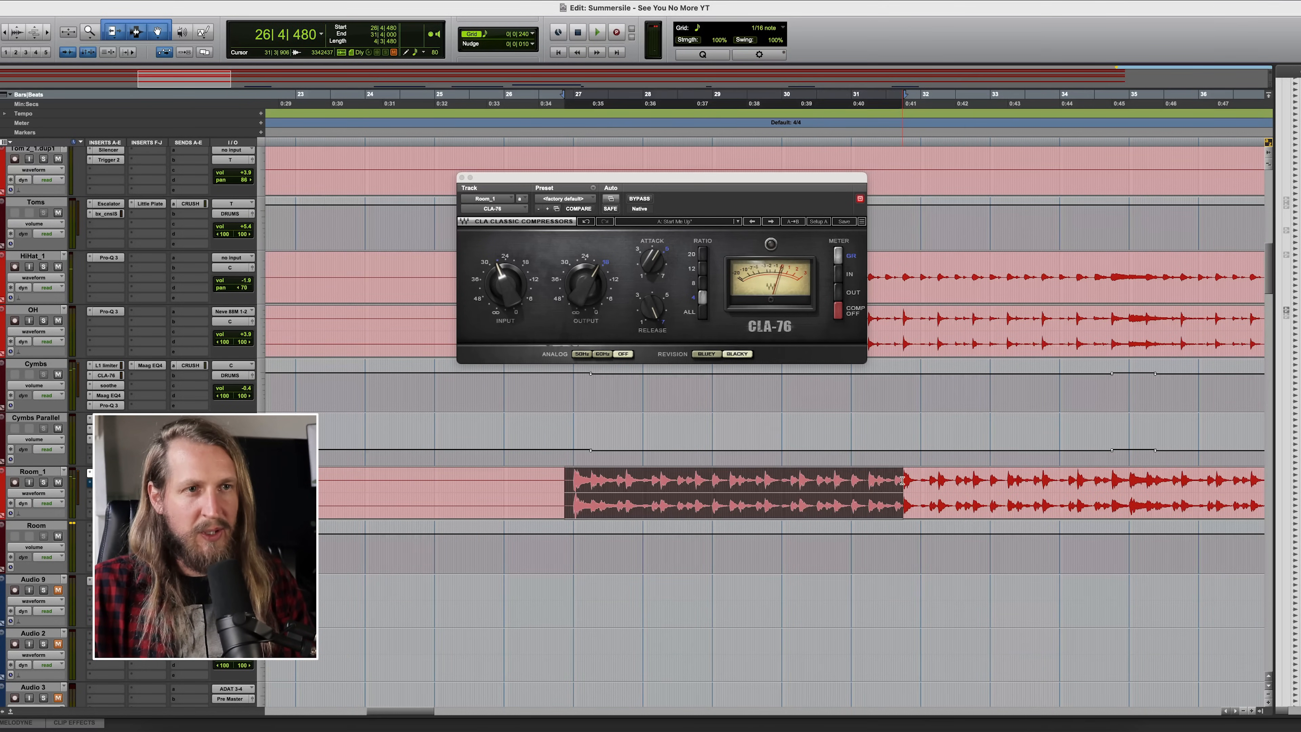
- Place the edit cursor at 26|4|720 just before the Room_1 audio and play Room_1 in solo, stopping playback after a few seconds
scroll(833, 479, "right", 4)
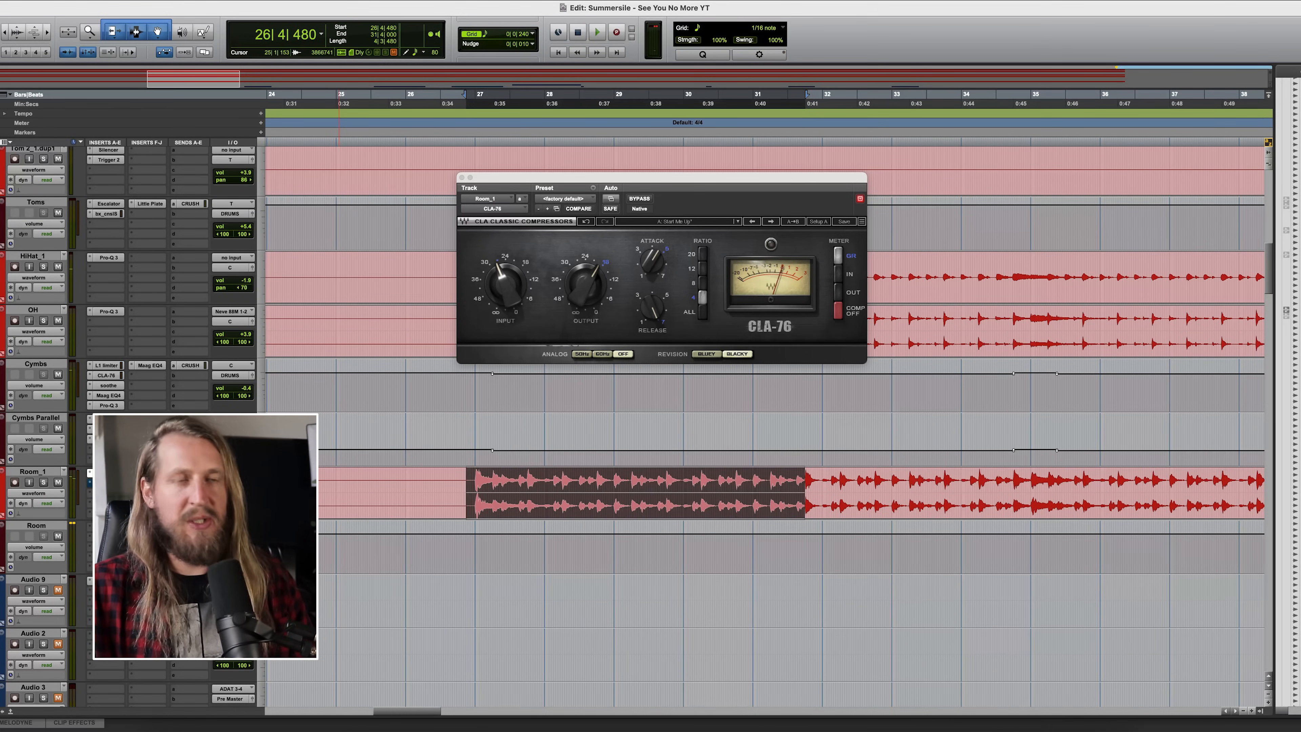
left_click(473, 482)
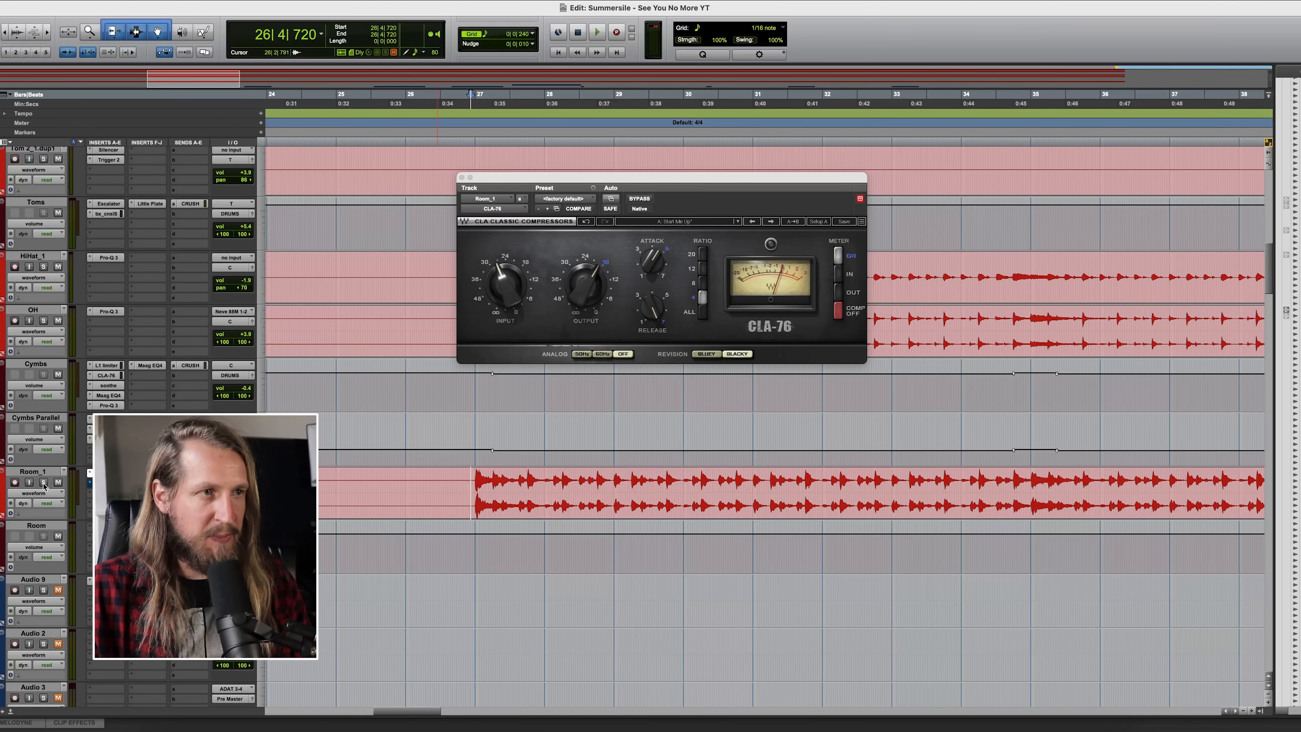
key("space")
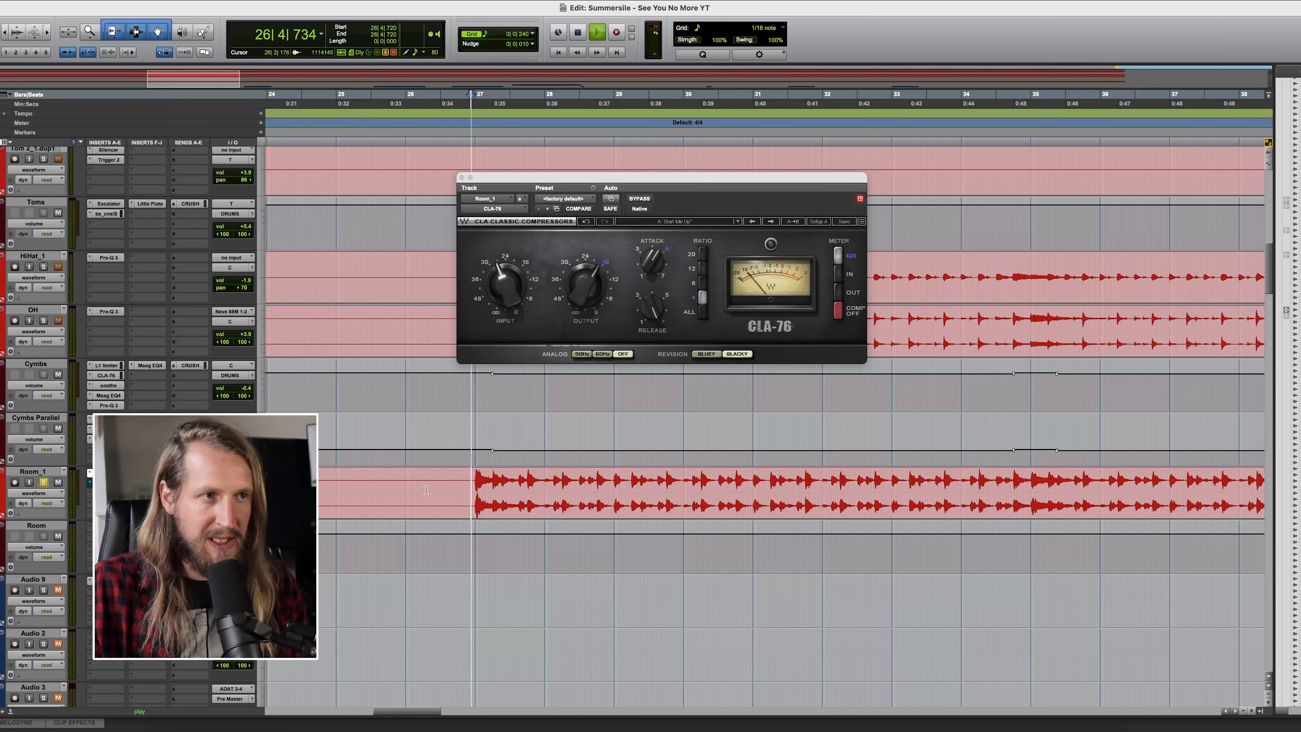
key("space")
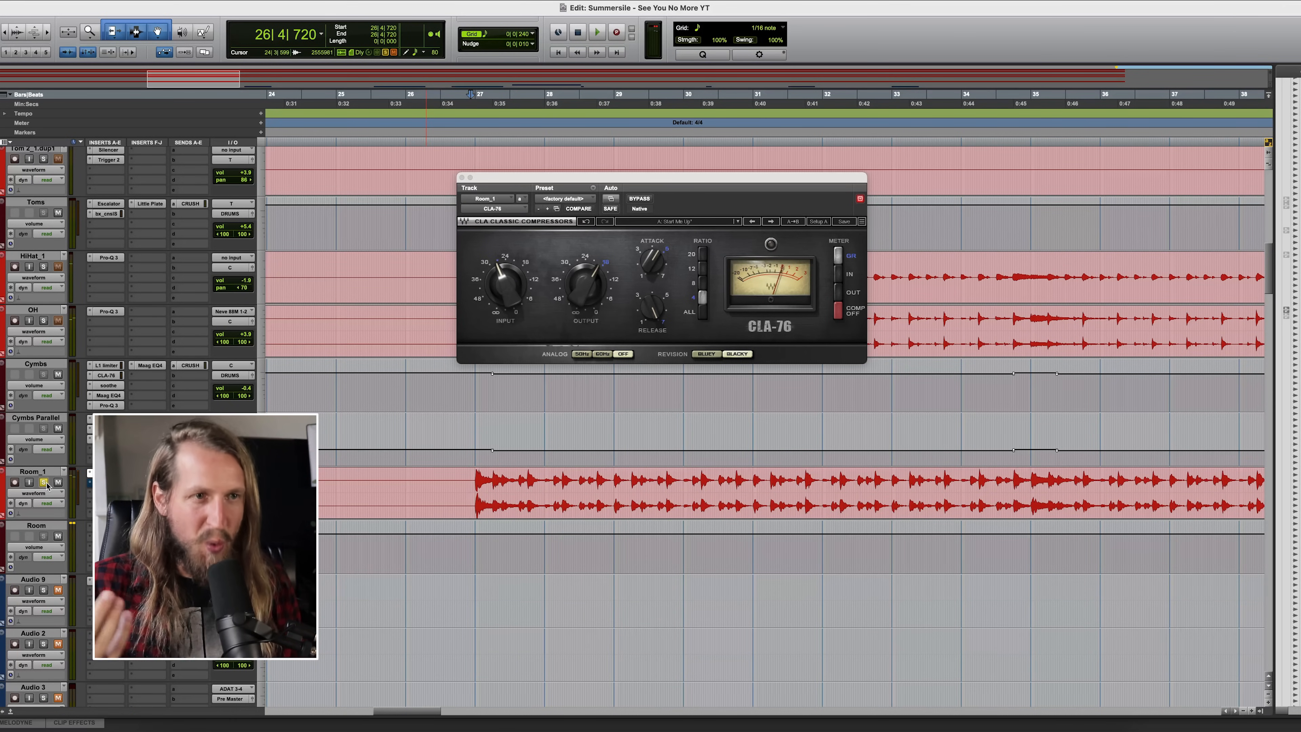
- Take Room_1 out of solo and play the drums together from 26|4|720
left_click(44, 482)
key("space")
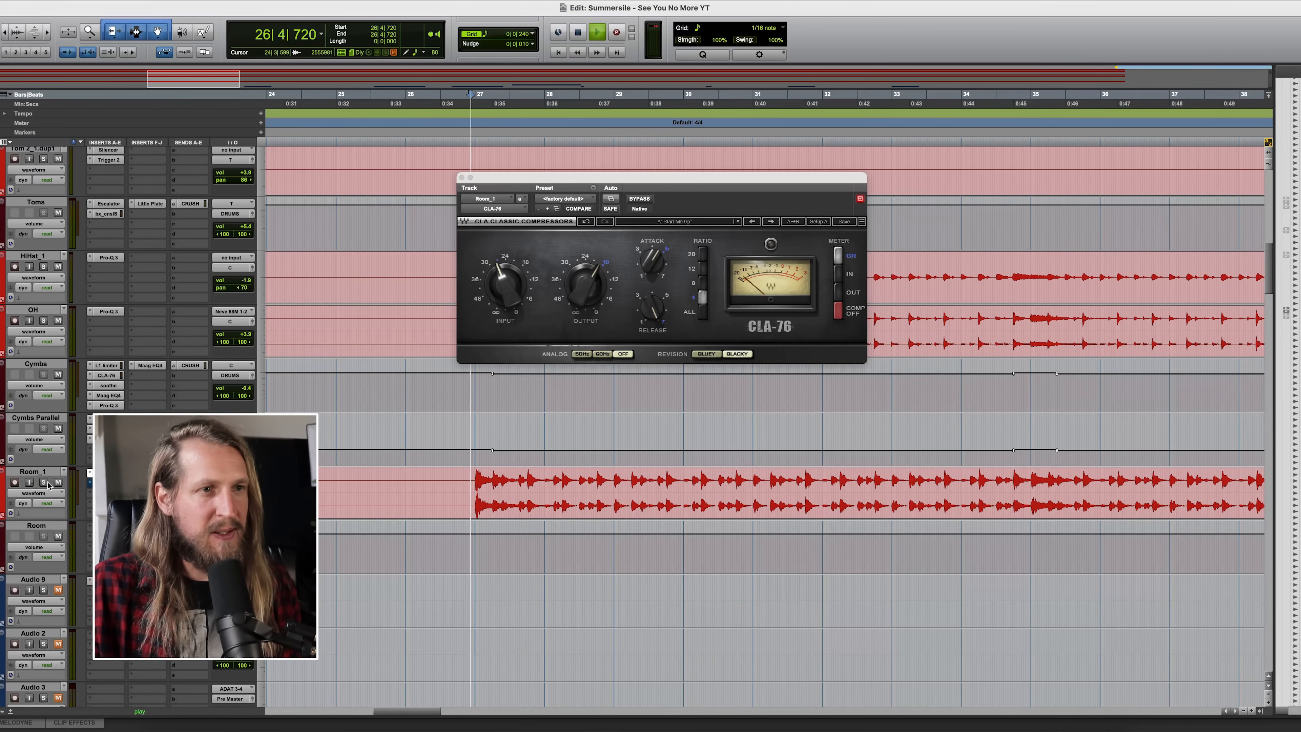
key("space")
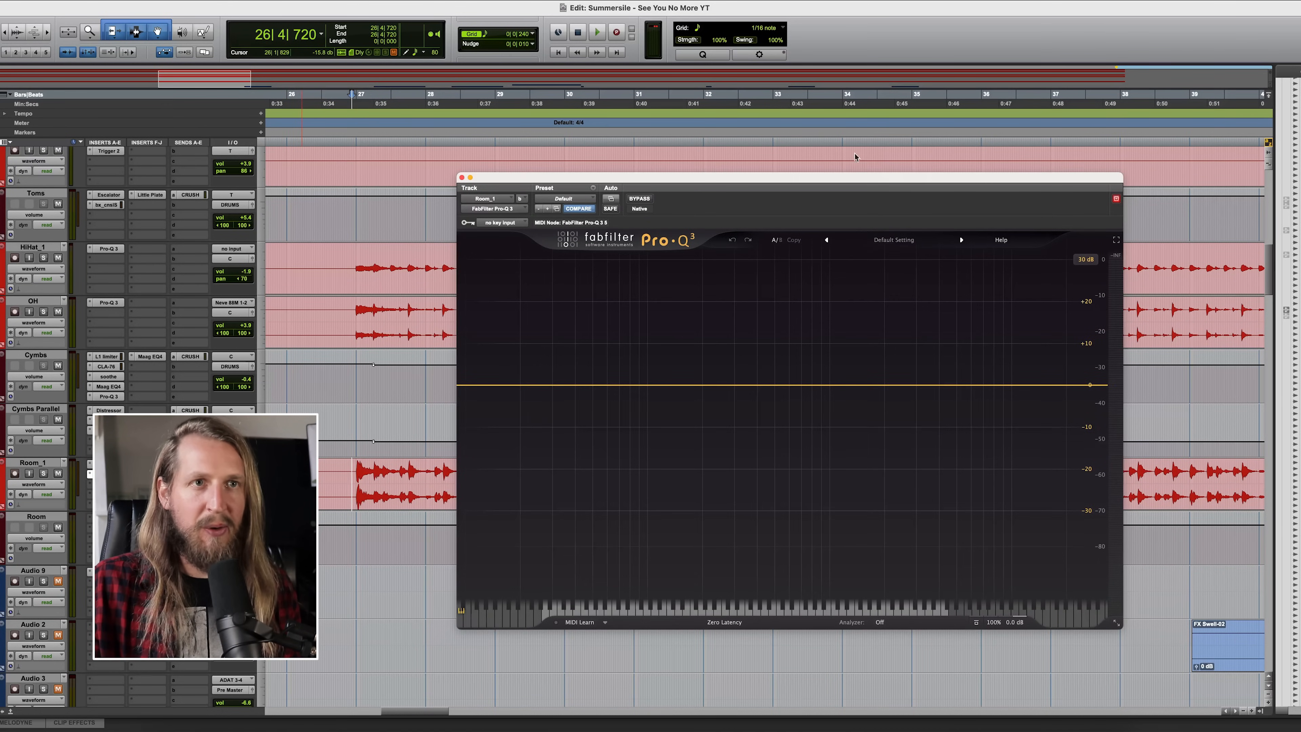
- Reposition Room_1's Pro-Q 3 window and add a bell band at about 145 Hz with nearly 0 dB gain
left_click_drag(839, 176, 861, 151)
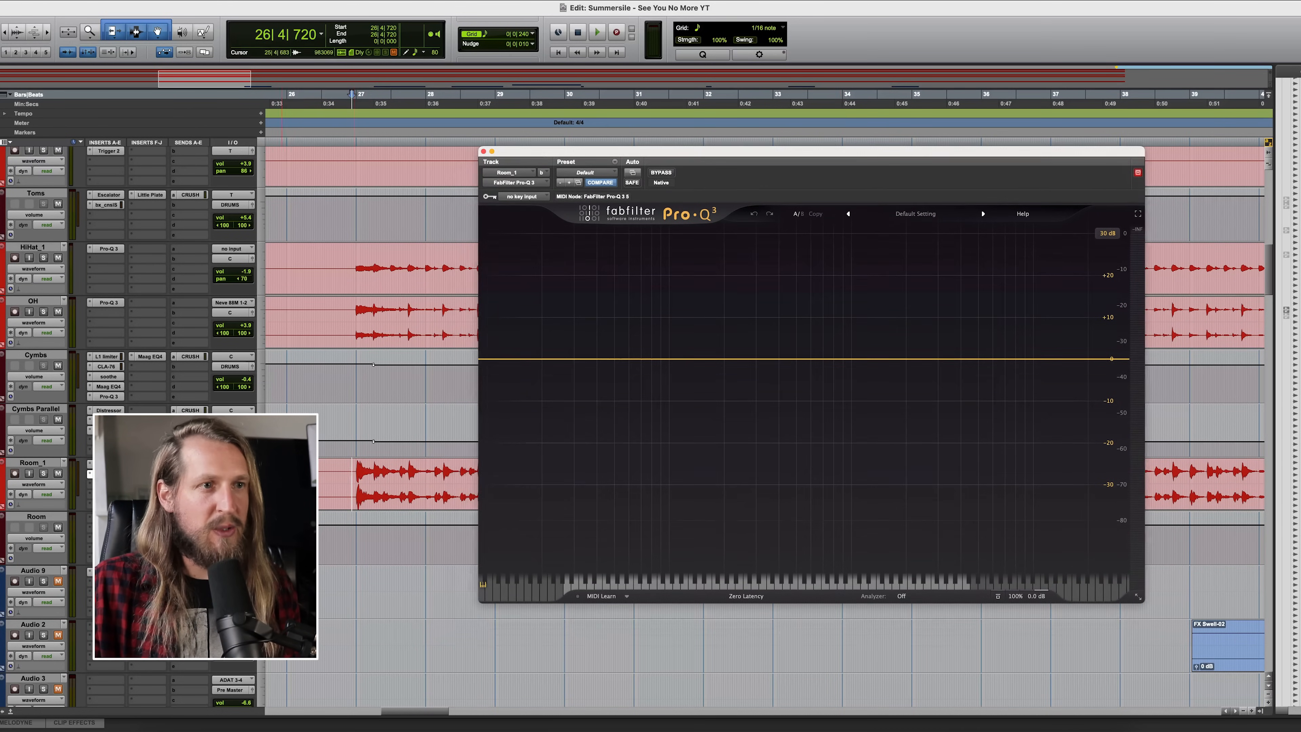
mouse_move(701, 359)
left_mouse_down()
mouse_move(702, 343)
mouse_move(700, 358)
left_mouse_up()
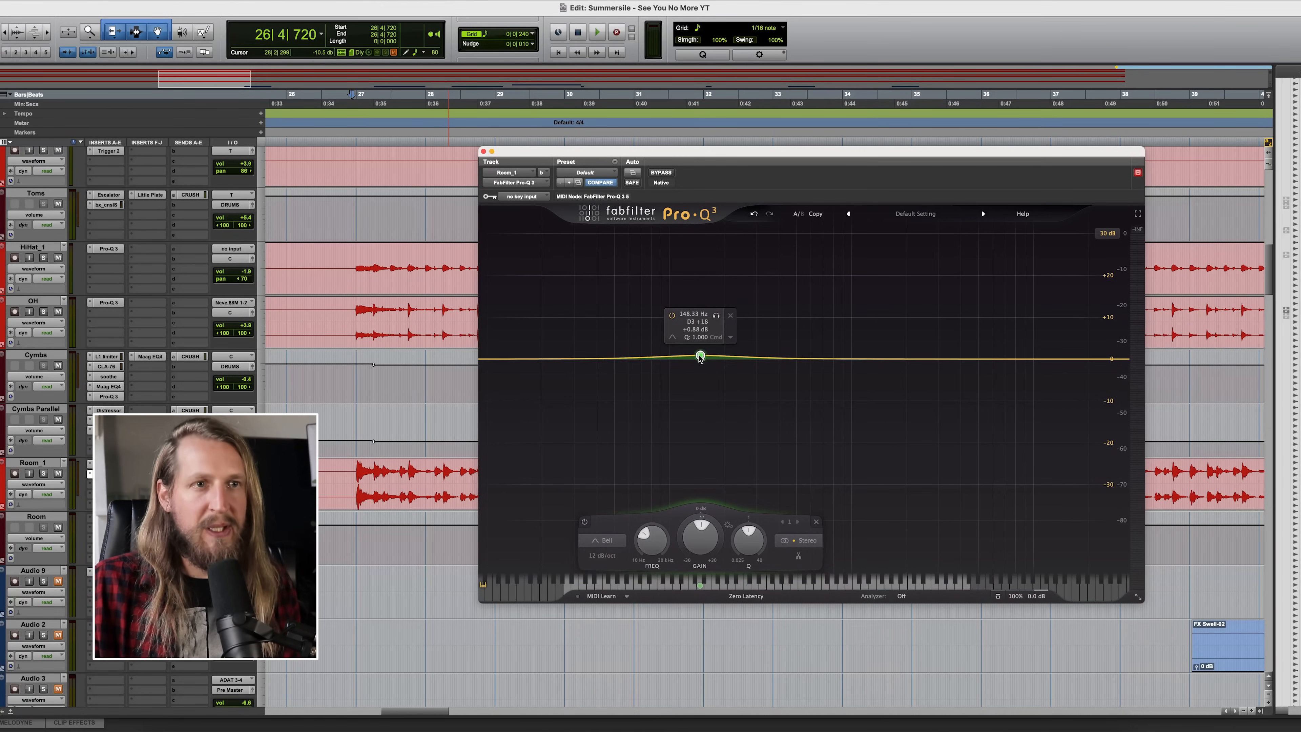
left_click_drag(700, 358, 698, 363)
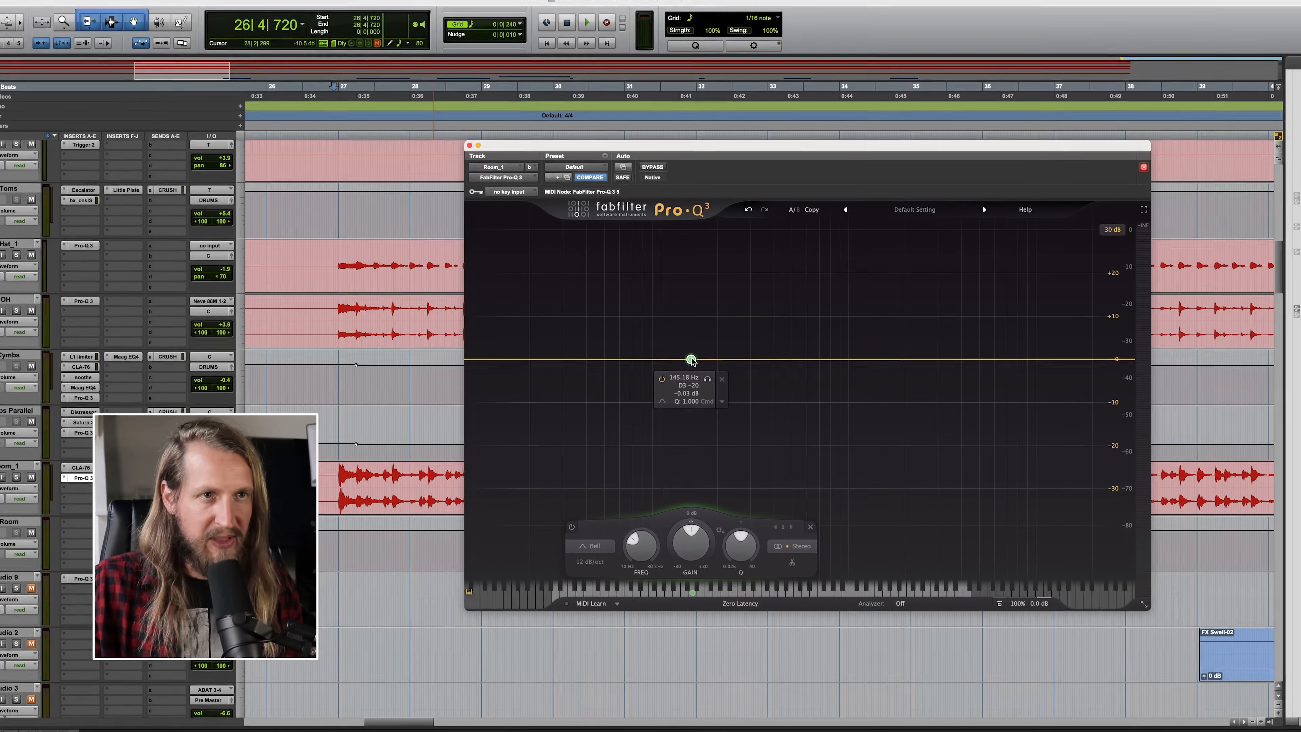
- Play the drums and boost the Pro-Q 3 bell band to about +12.3 dB at 150 Hz with Q 1.194
key("space")
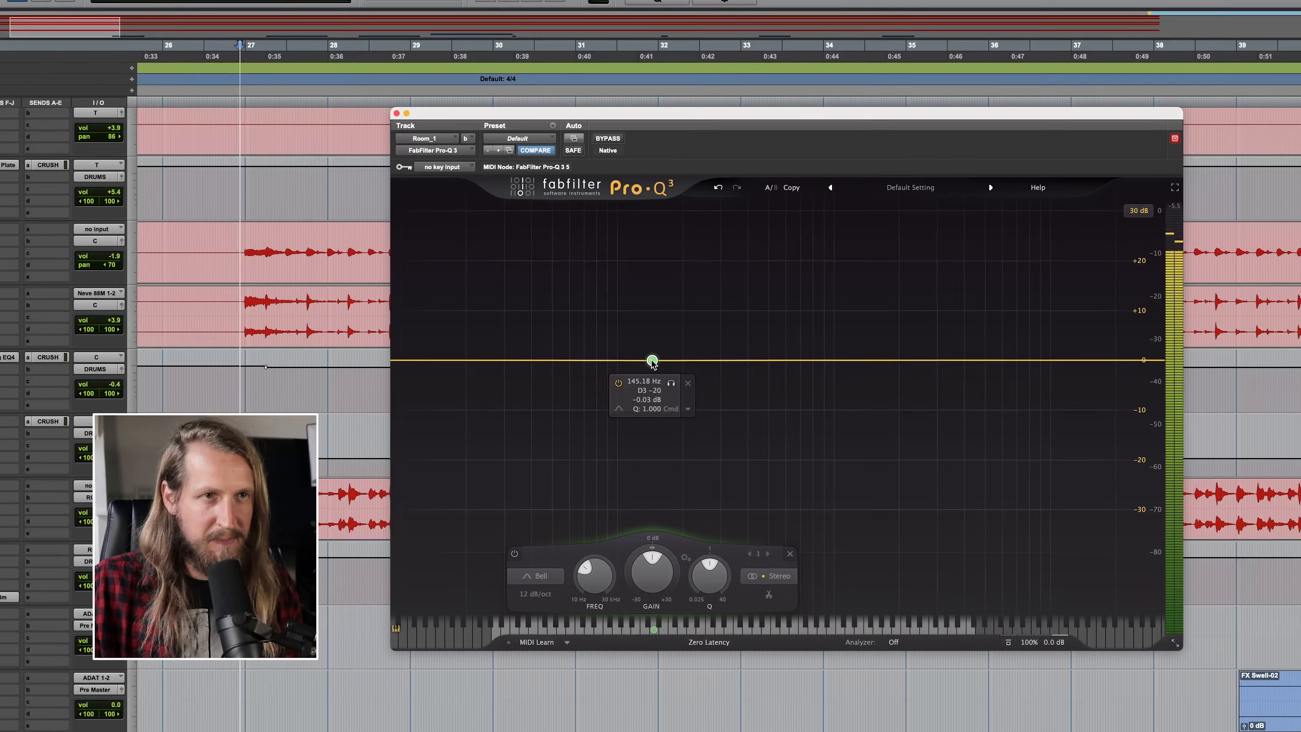
left_click_drag(644, 360, 649, 301)
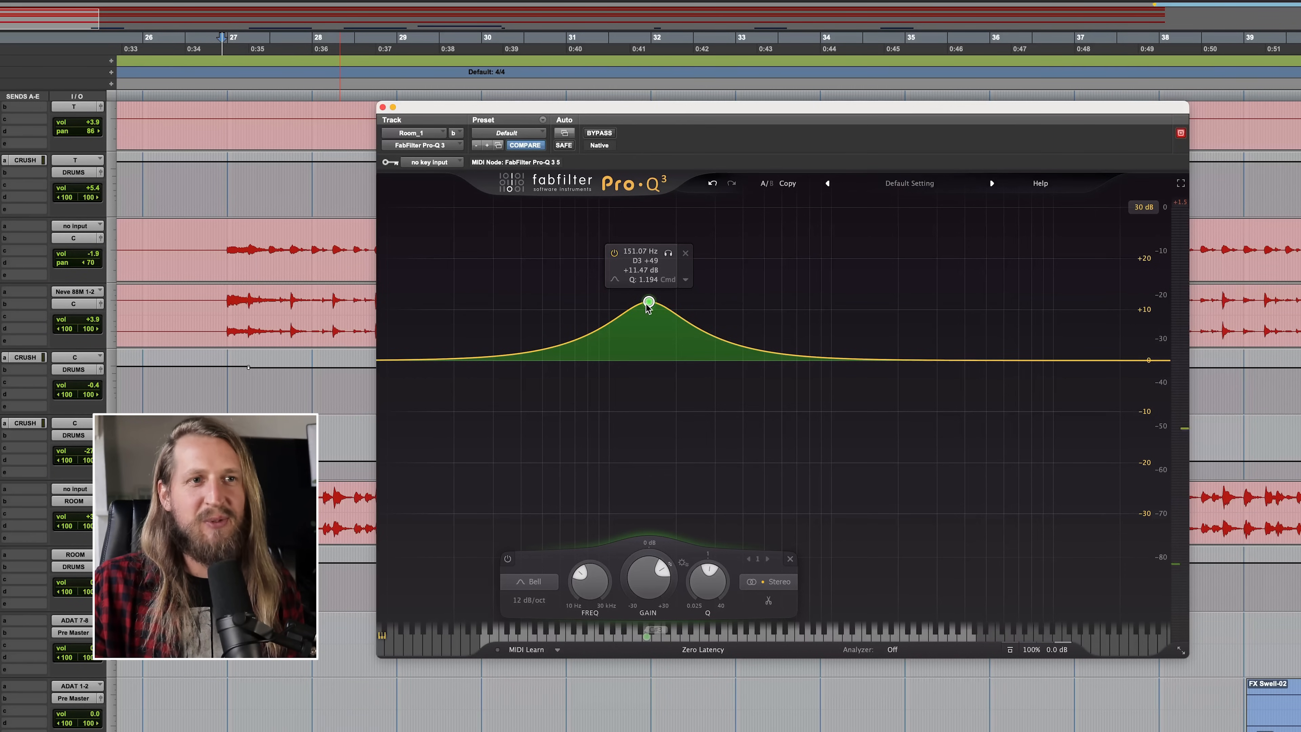
mouse_move(650, 307)
left_mouse_down()
mouse_move(629, 307)
mouse_move(651, 312)
mouse_move(648, 298)
left_mouse_up()
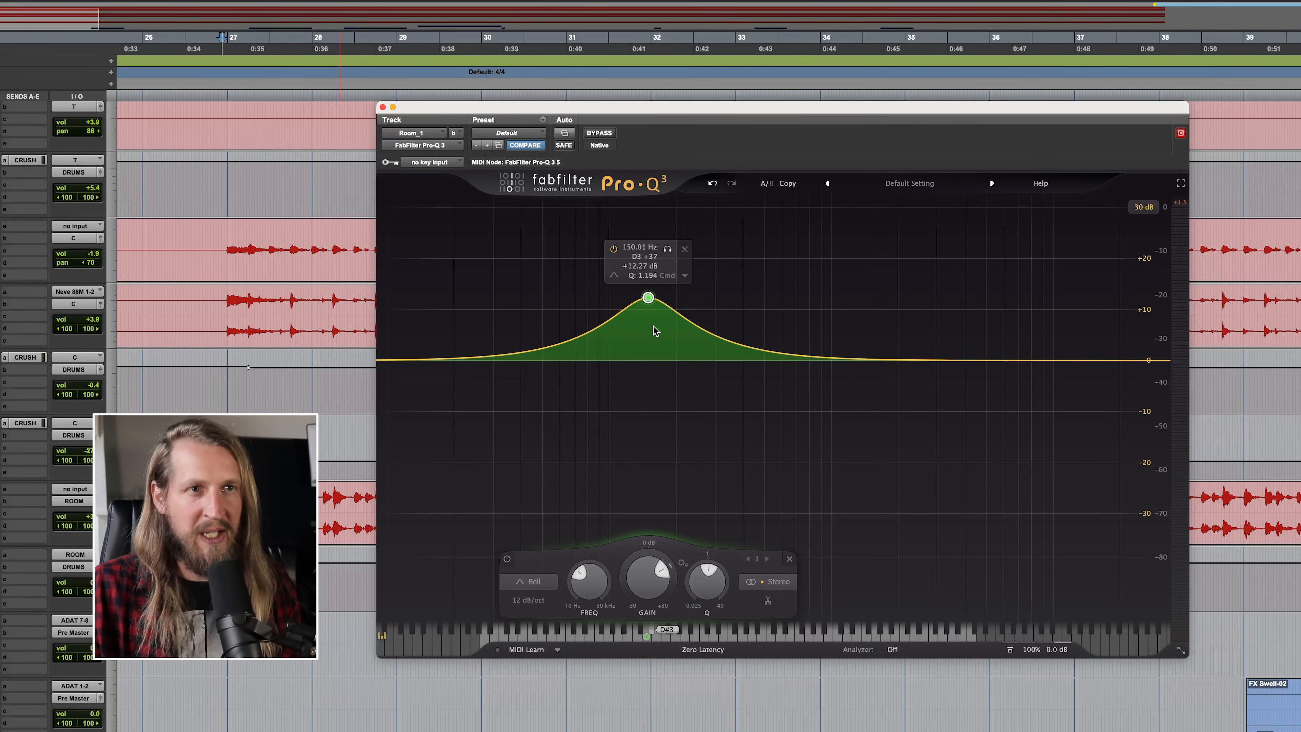
- Cut the bell band to about -9.4 dB at 140 Hz with Q 1.701, and compare playback with the band bypassed
scroll(652, 312, "up", 3)
key("space")
left_click_drag(648, 301, 641, 410)
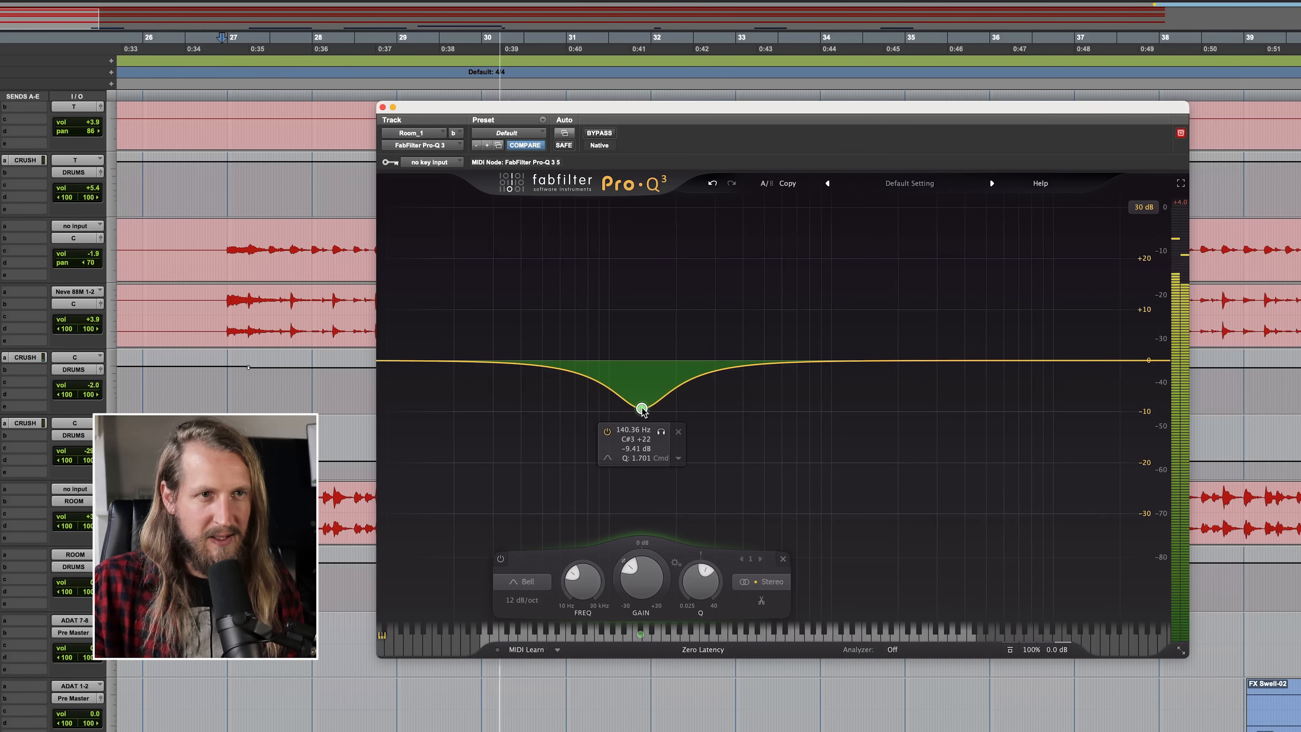
left_click(606, 432)
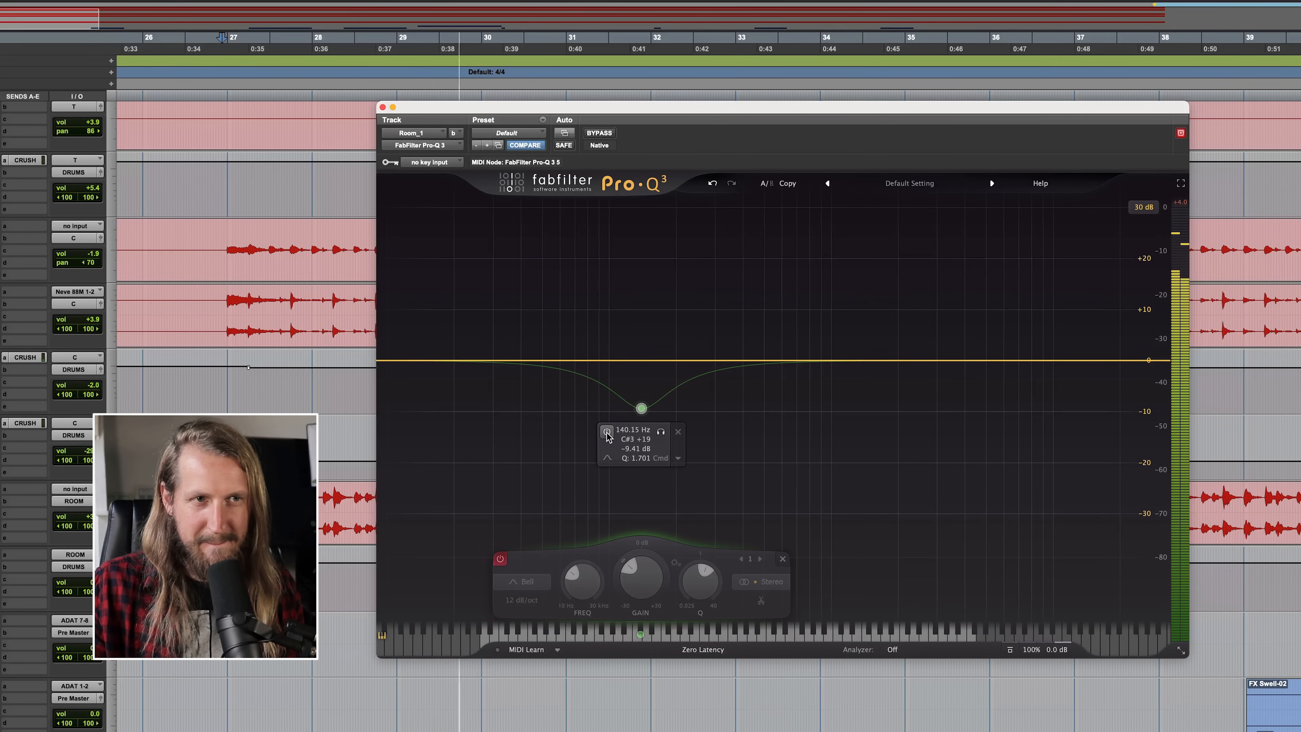
left_click(607, 433)
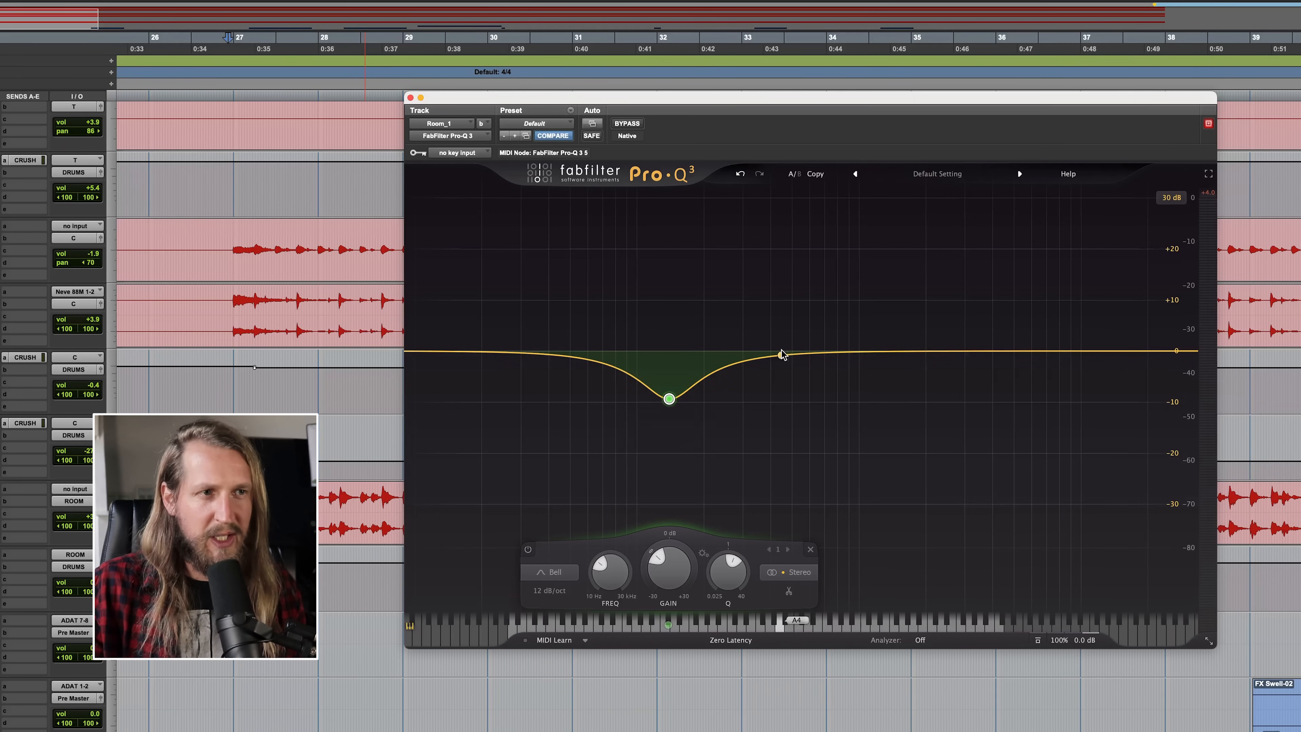
- Play from just before bar 27 and add a second bell cut of about -3.4 dB at 376 Hz with Q 1.512
left_click(230, 386)
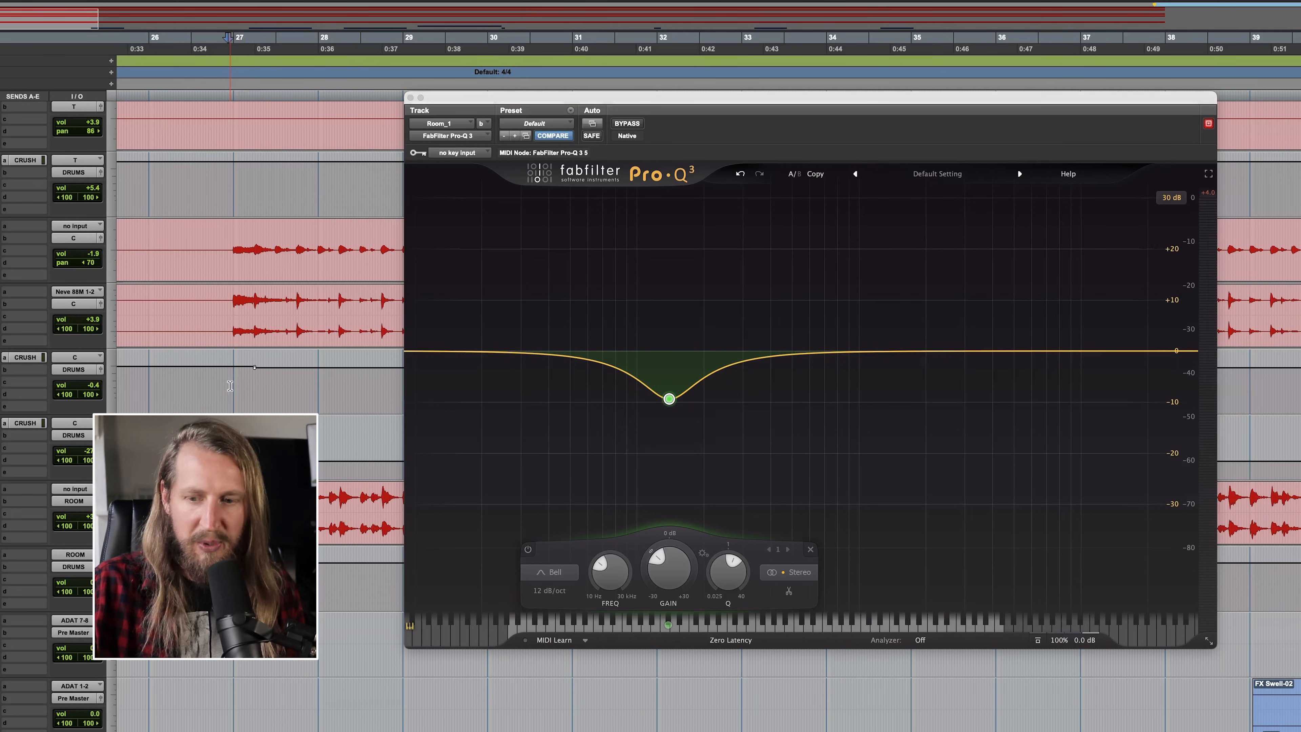
key("space")
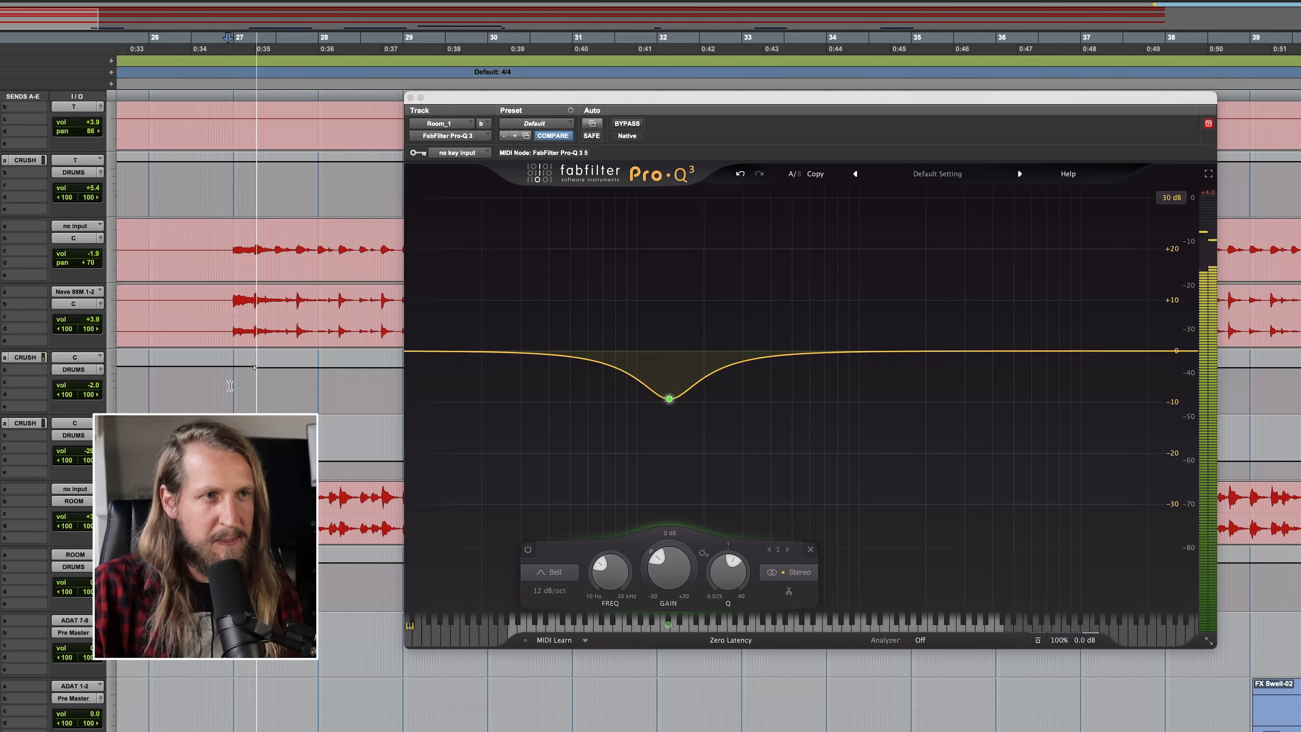
left_click_drag(837, 351, 765, 370)
scroll(769, 375, "up", 2)
key("space")
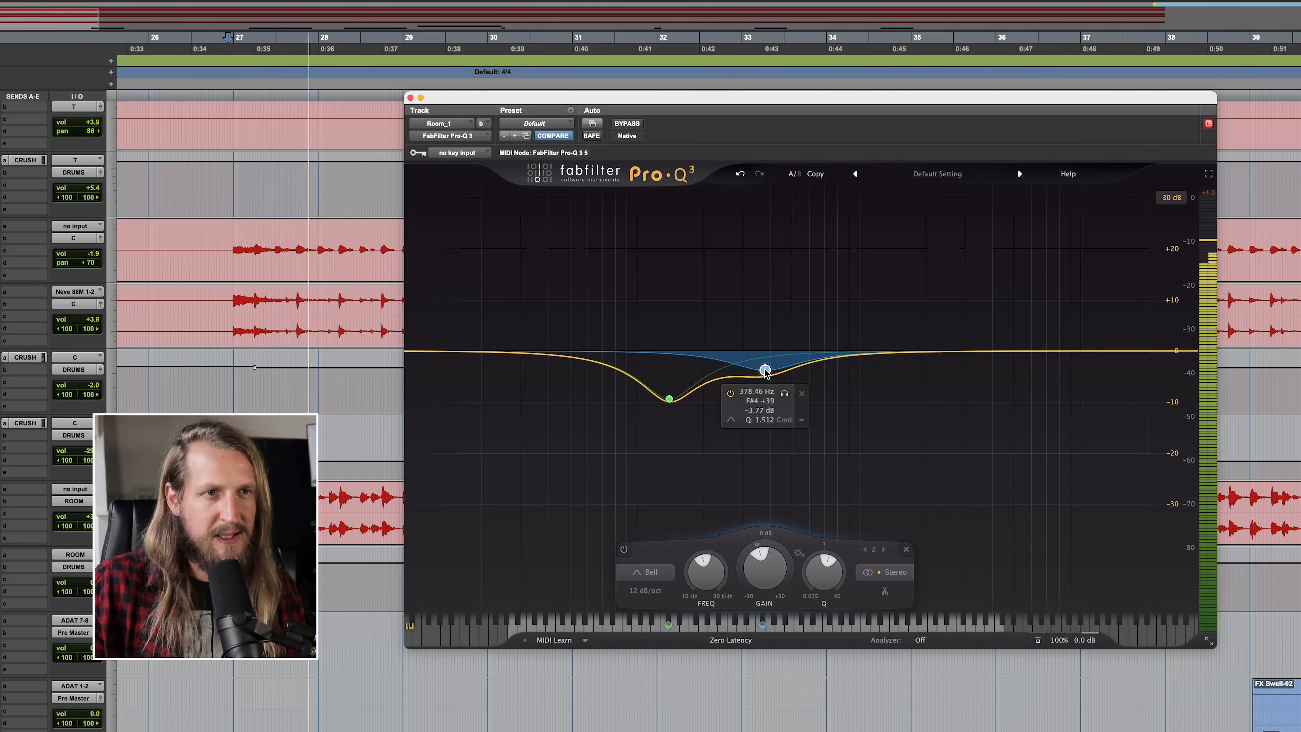
key("space")
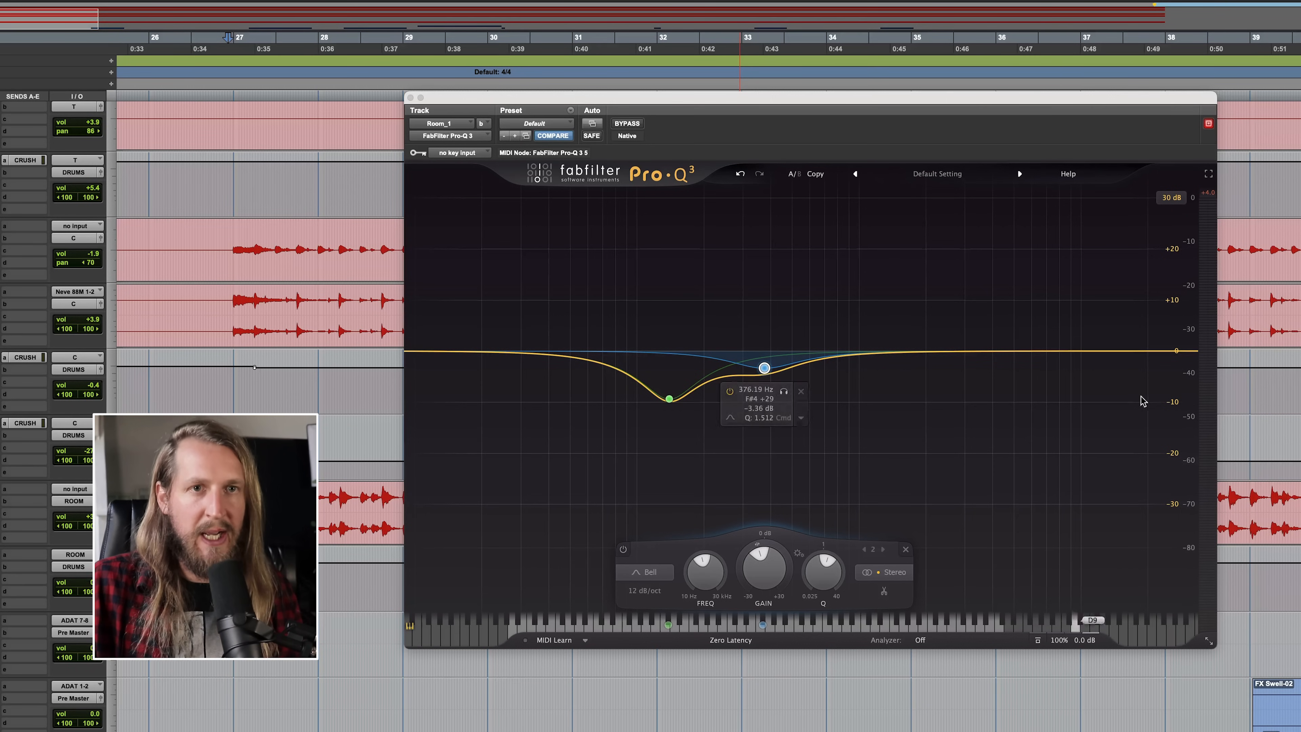
- Add a 6 dB/oct high cut to the Room_1 EQ at about 2486 Hz
left_click(1165, 351)
left_click_drag(1164, 351, 946, 351)
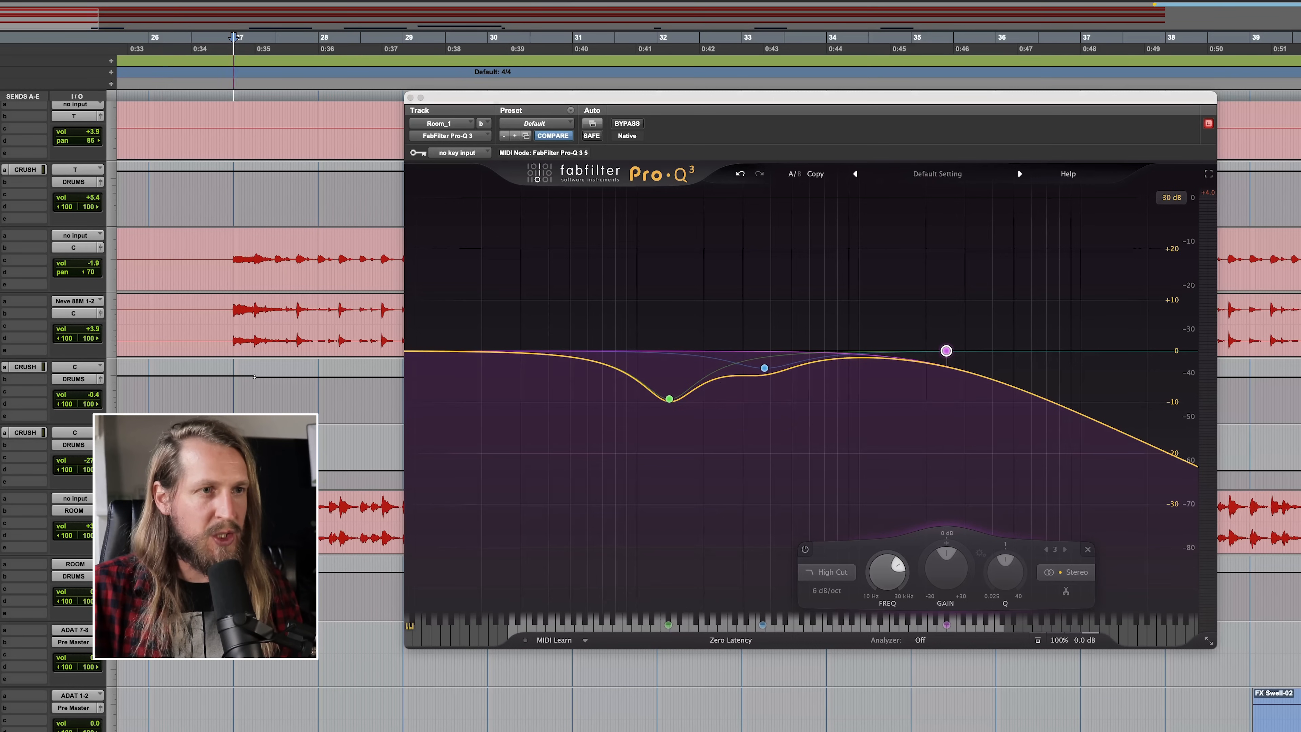
mouse_move(946, 351)
left_mouse_down()
mouse_move(1163, 350)
mouse_move(951, 351)
left_mouse_up()
key("space")
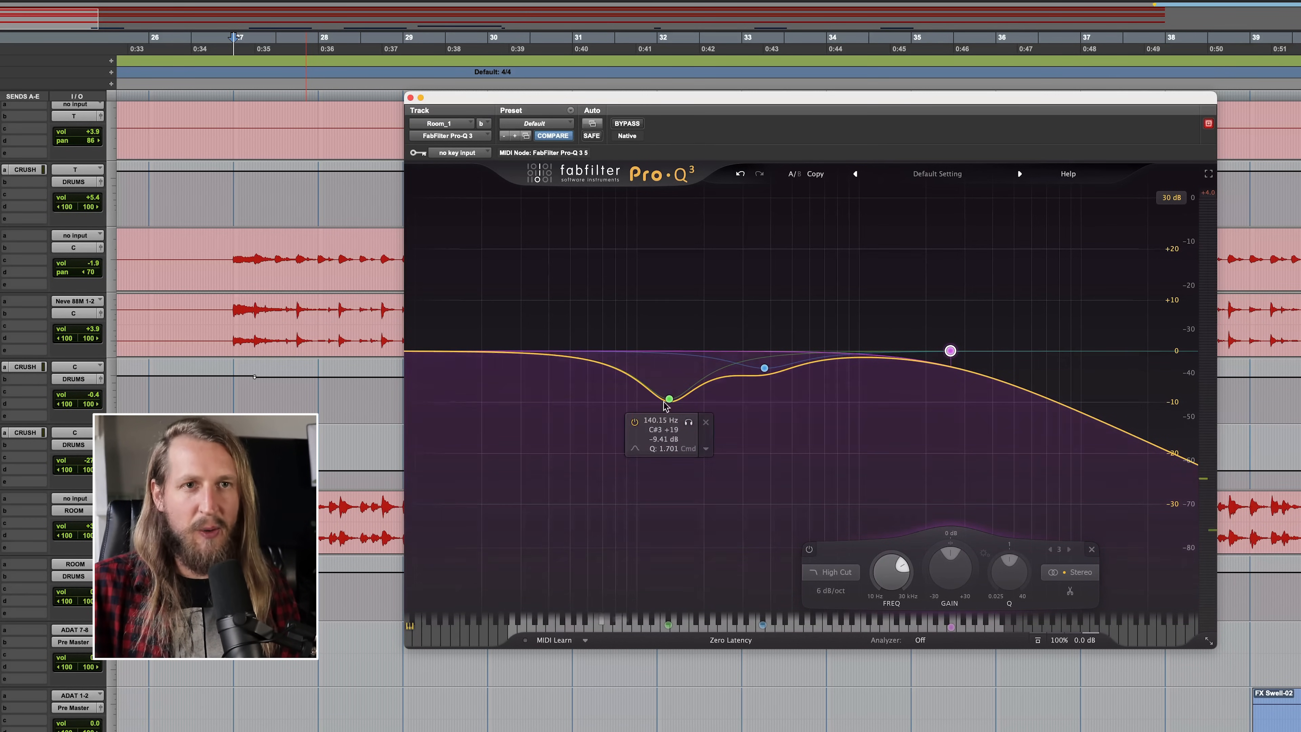
left_click_drag(951, 351, 947, 351)
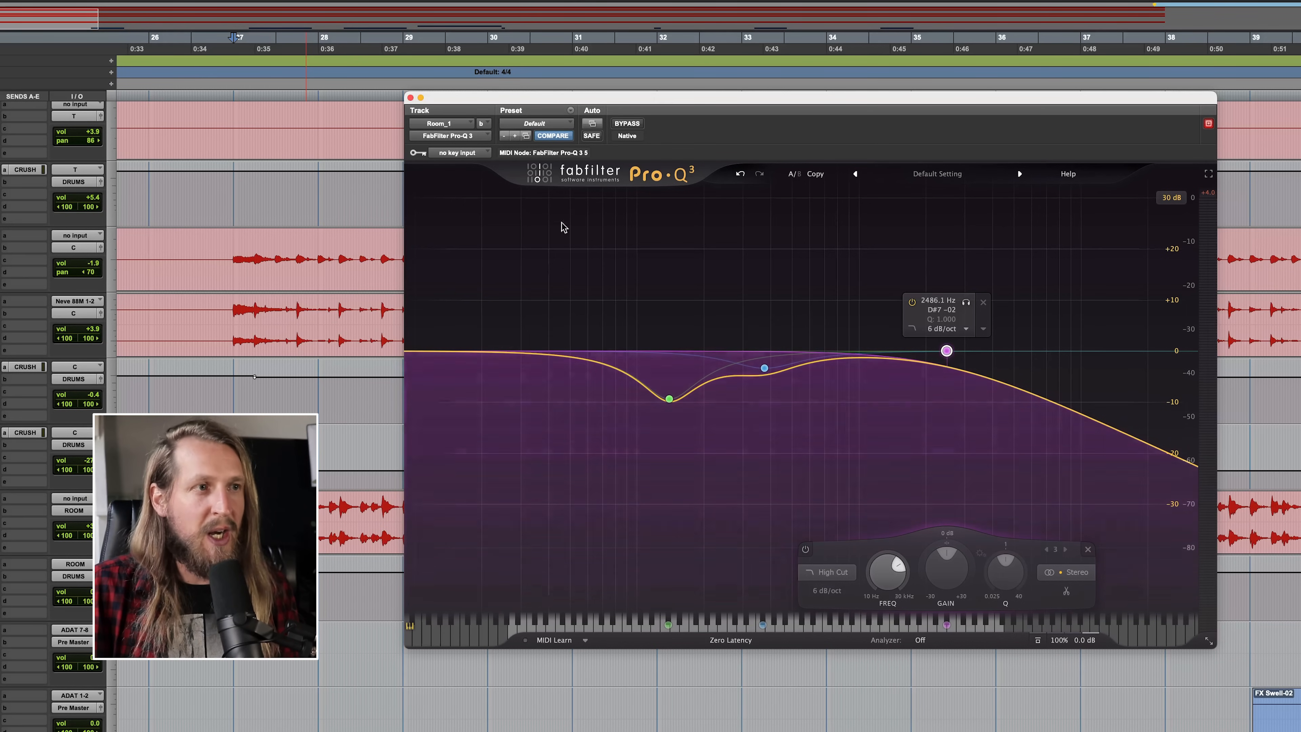
- Review the bx_console SSL 4000 E settings on Kick in_1 and Snare Top_1, closing the plug-in
scroll(265, 226, "up", 10)
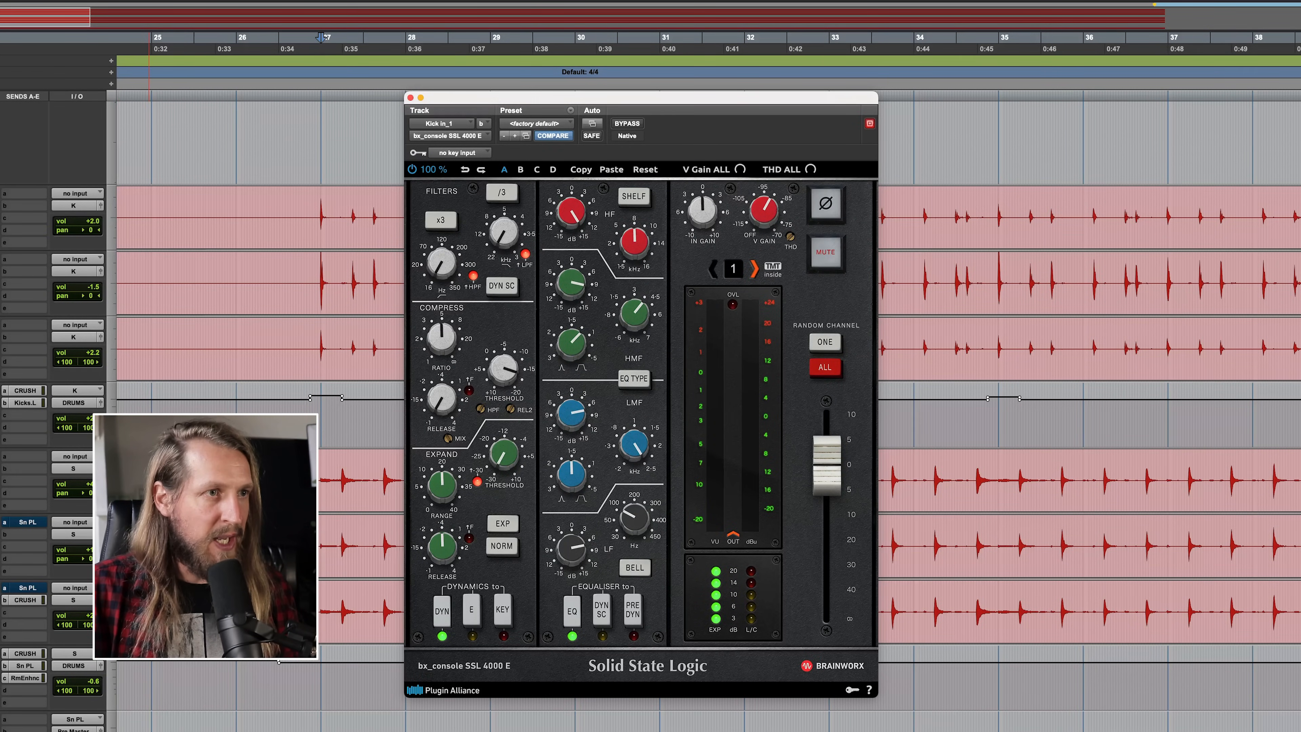
left_click(1, 468)
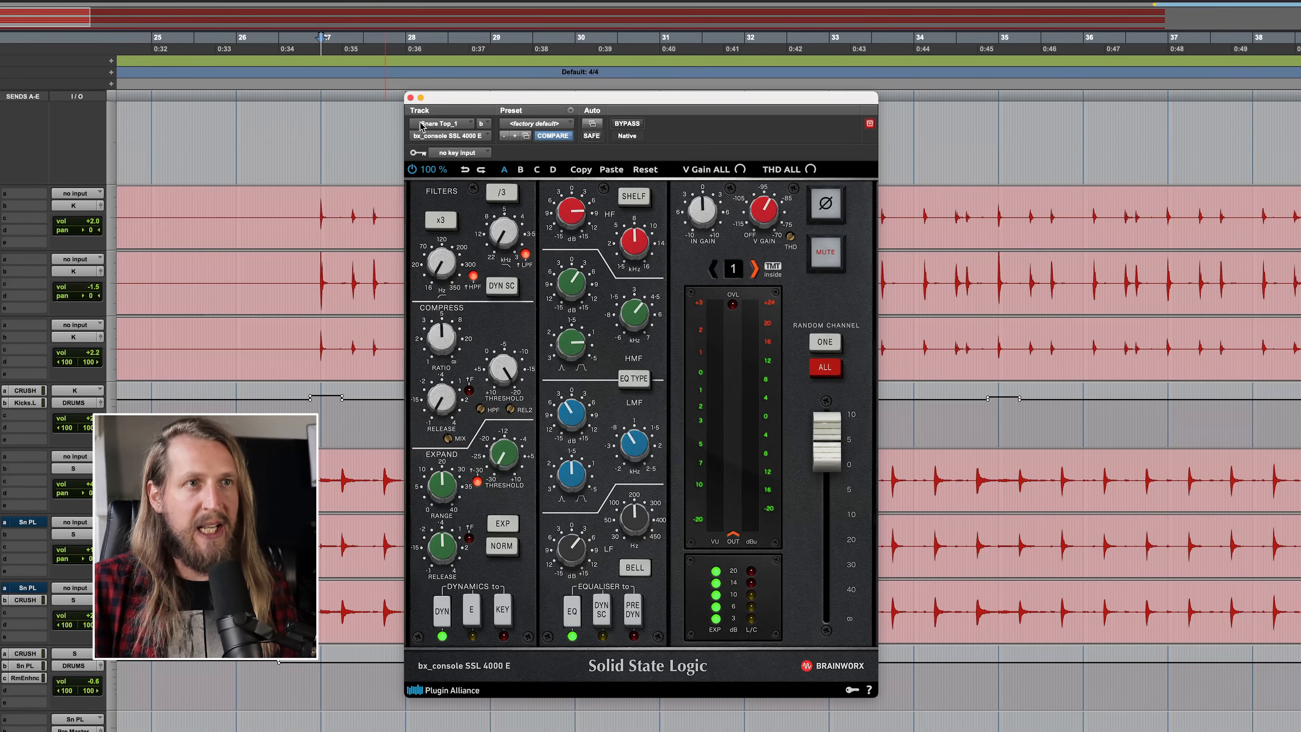
left_click(410, 97)
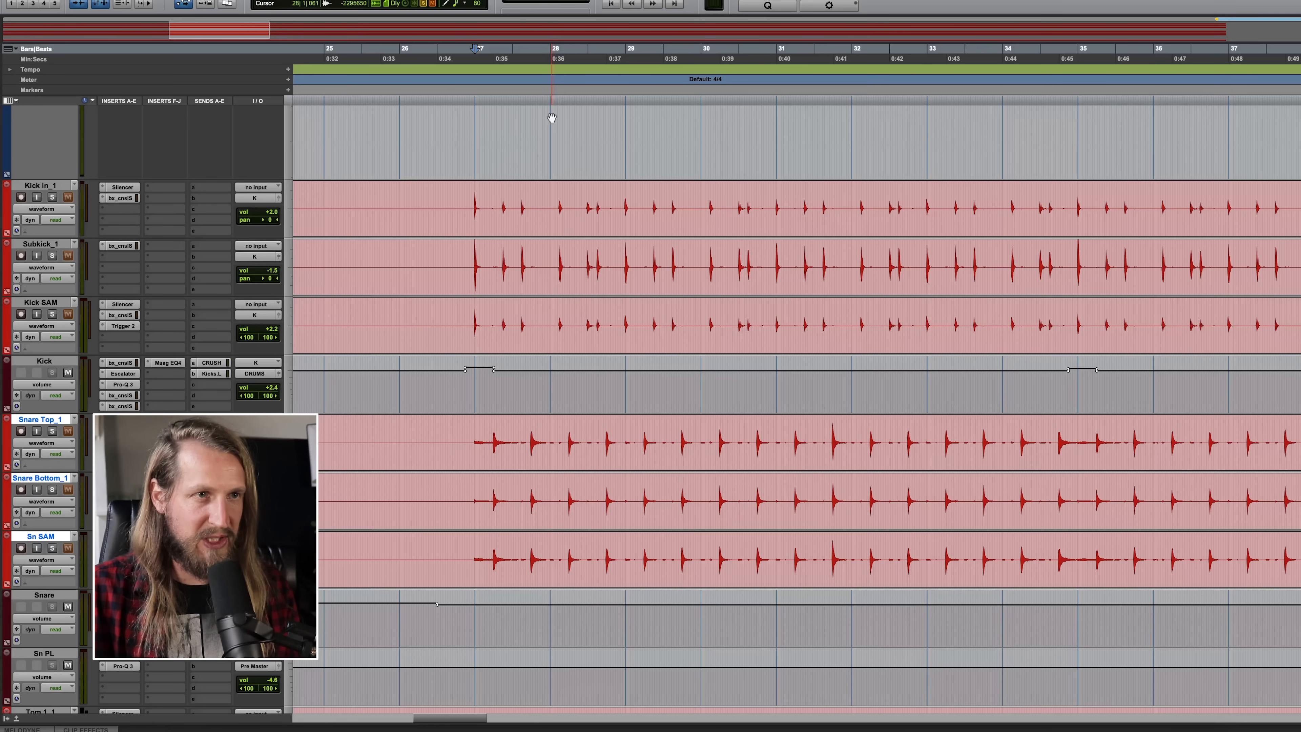
- Reopen the Pro-Q 3 on Room_1 and lower its high cut to about 2325 Hz during playback
scroll(493, 188, "down", 3)
scroll(519, 233, "down", 20)
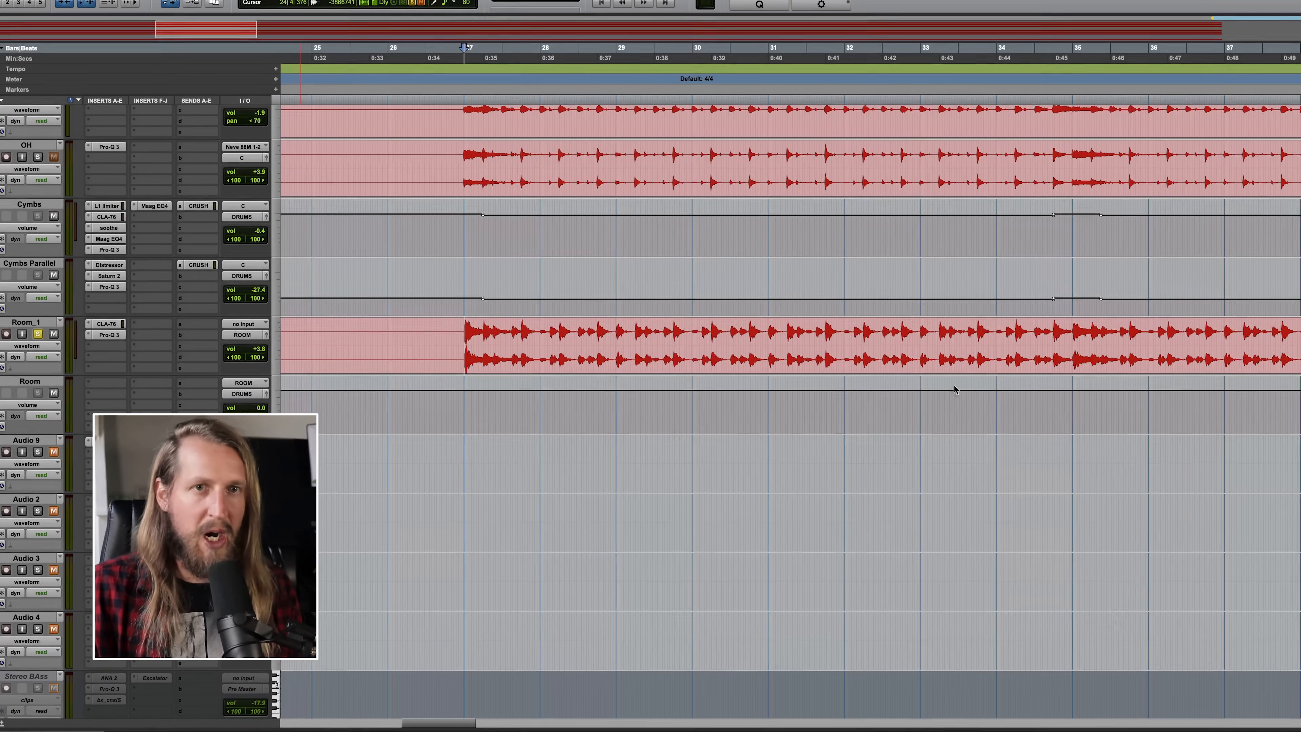
left_click(123, 333)
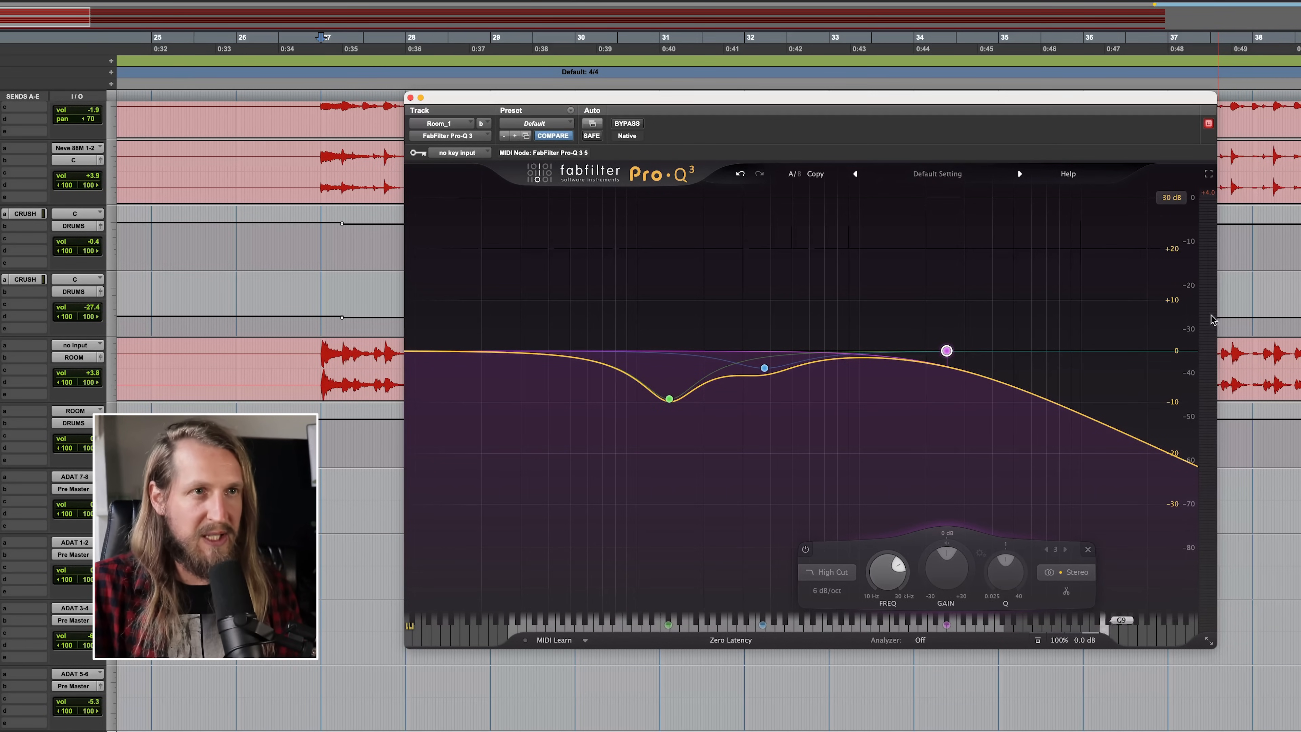
left_click_drag(442, 102, 452, 103)
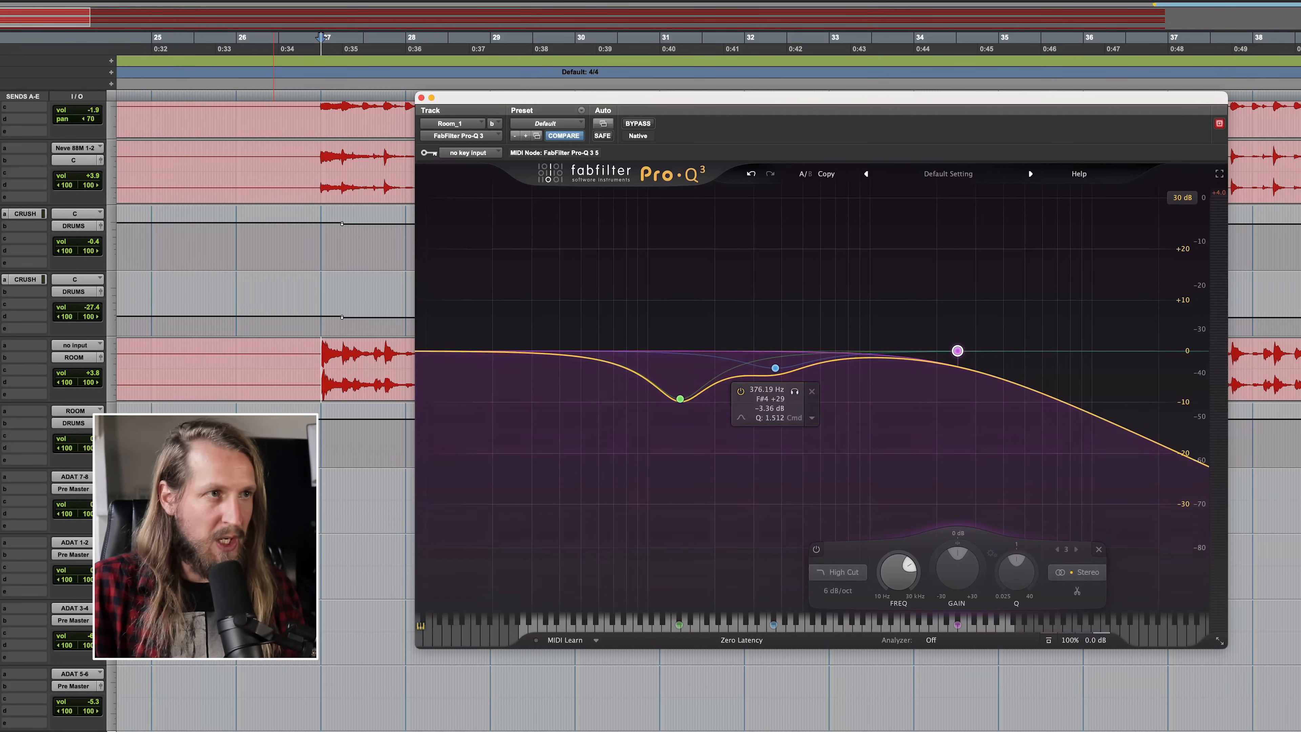
key("space")
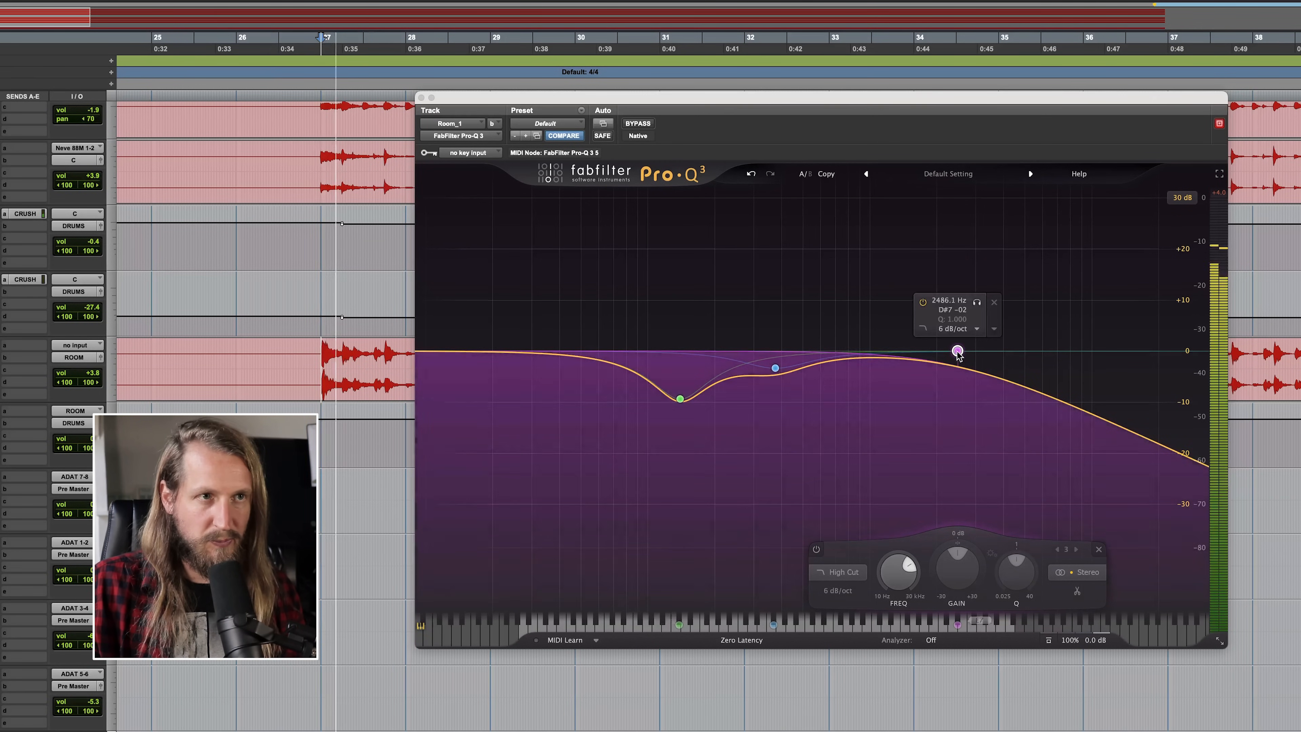
left_click_drag(958, 352, 950, 352)
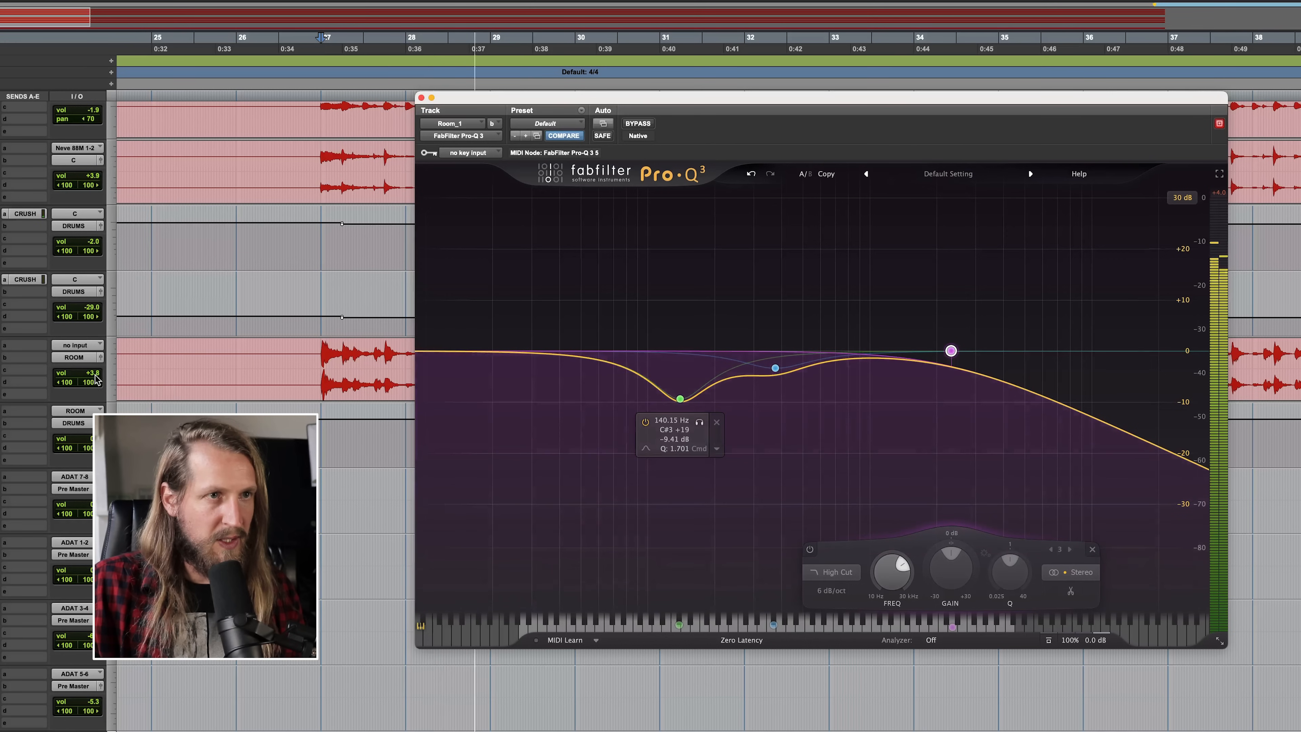
- Play from just before bar 27 and raise the Room_1 track volume to about +7.9 dB
left_click(320, 350)
key("super+bracketright")
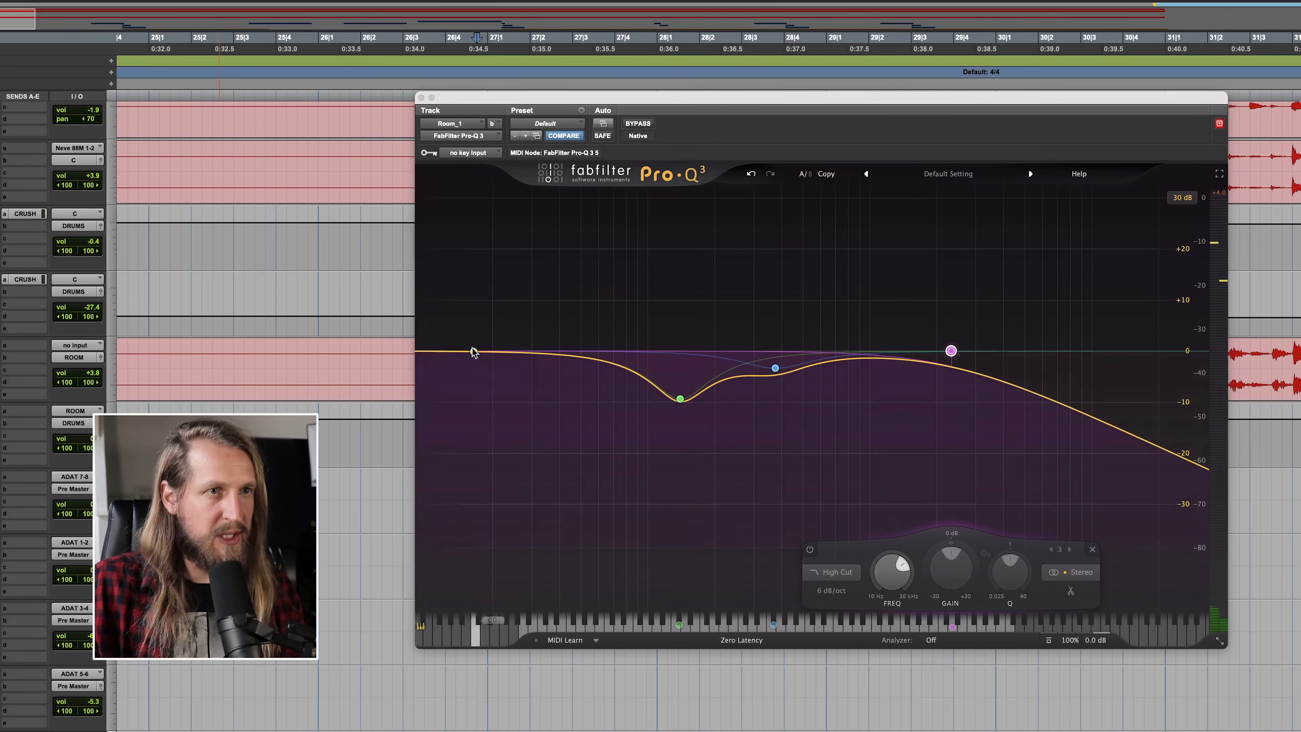
key("space")
left_click_drag(82, 374, 83, 371)
- Compare playback with the high cut bypassed and active, and raise its frequency to about 3520 Hz
mouse_move(936, 336)
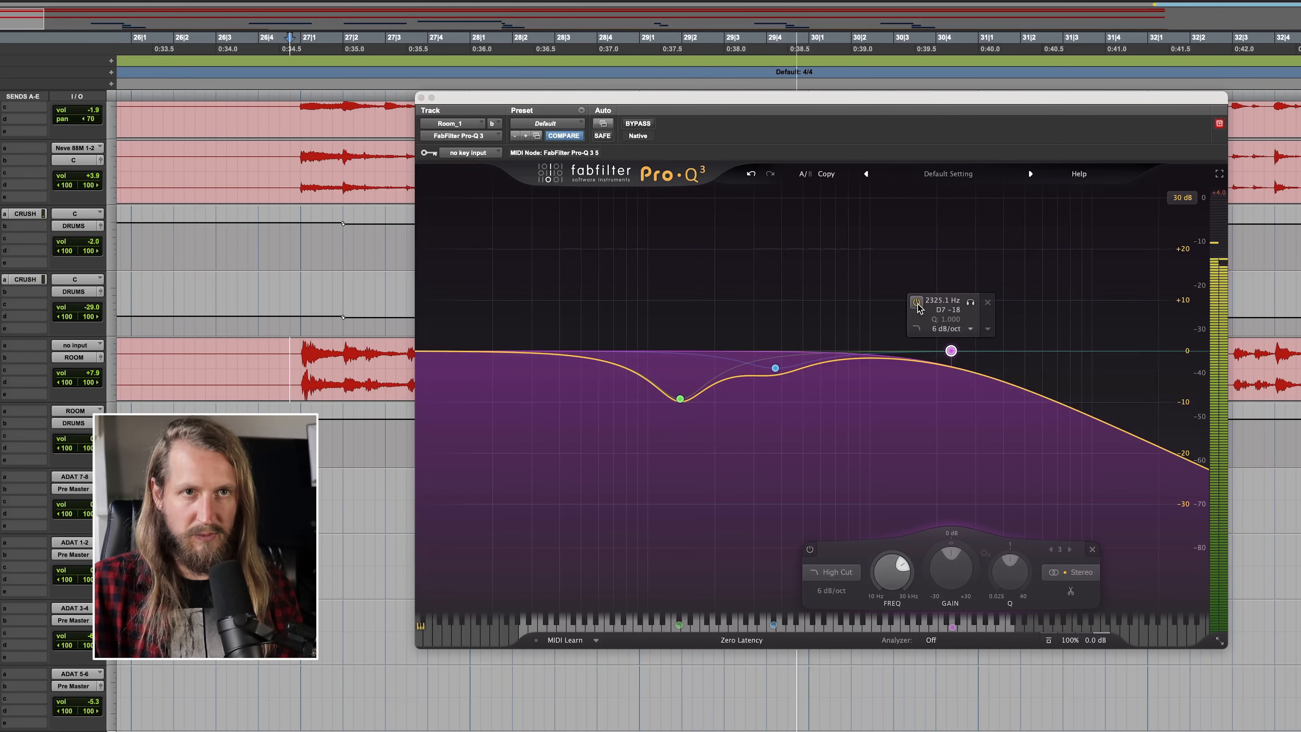
left_click(917, 302)
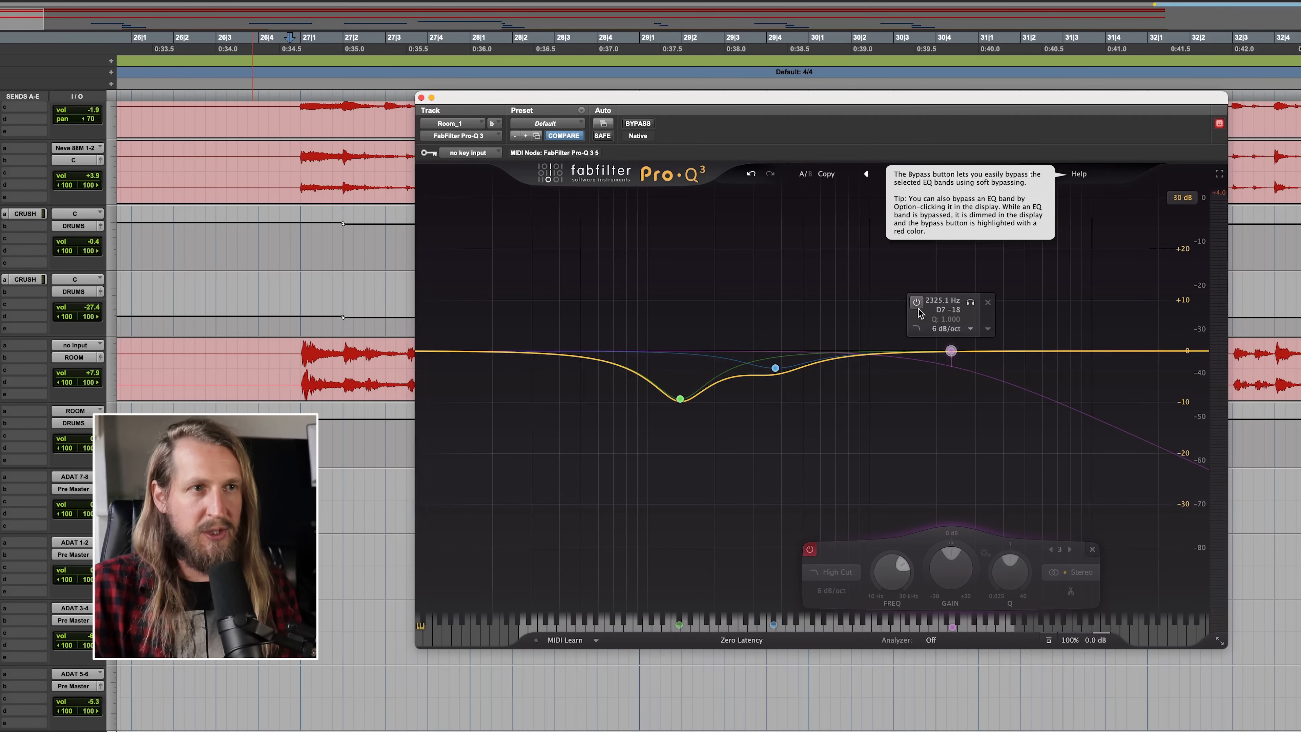
key("space")
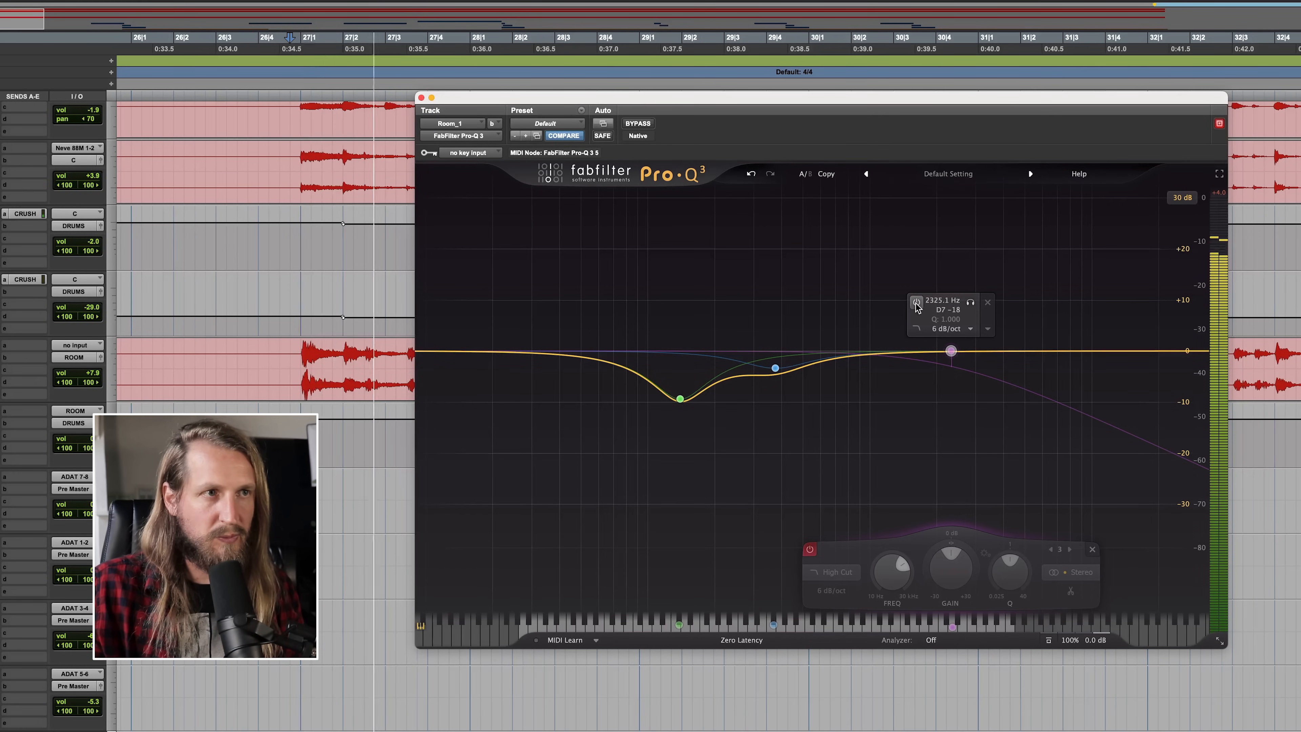
left_click(916, 303)
left_click_drag(951, 351, 991, 350)
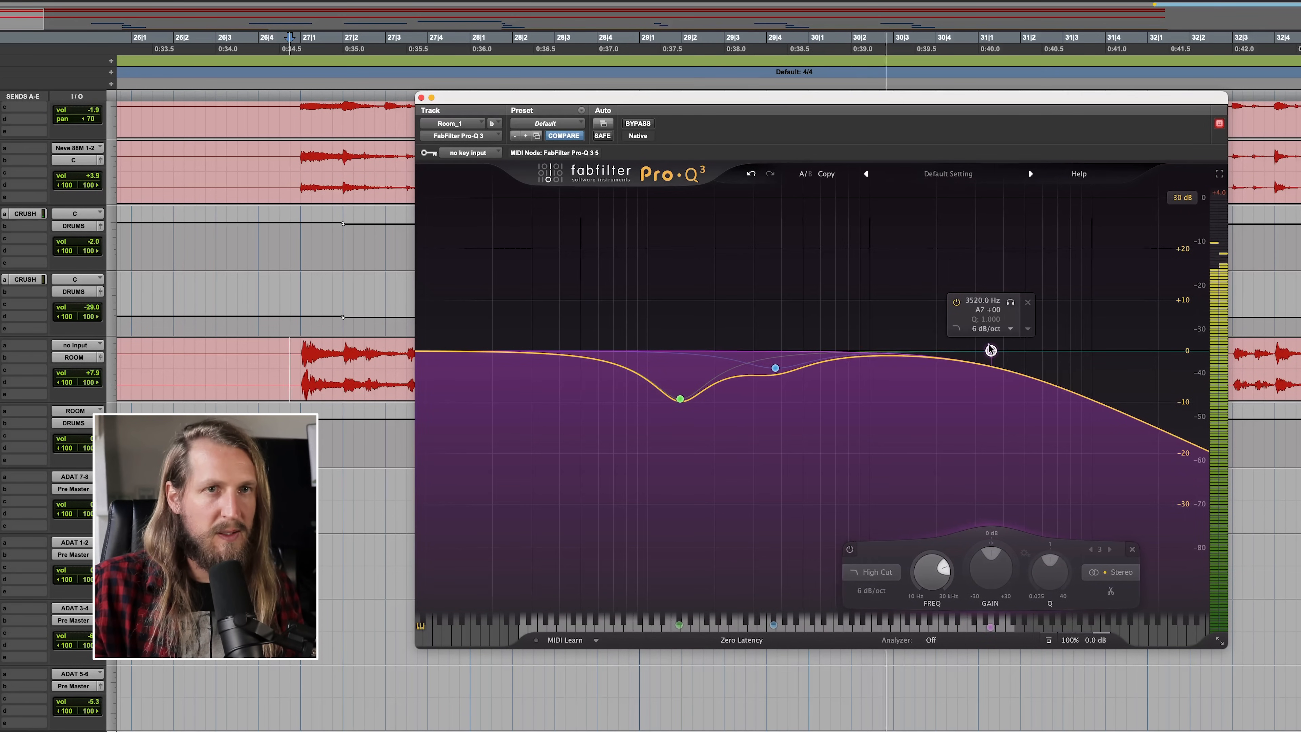
- Stop playback, select about bars 27 to 36 on the Cymbs track, and nudge Room_1's Pro-Q 3 high cut slightly lower
key("super+bracketleft")
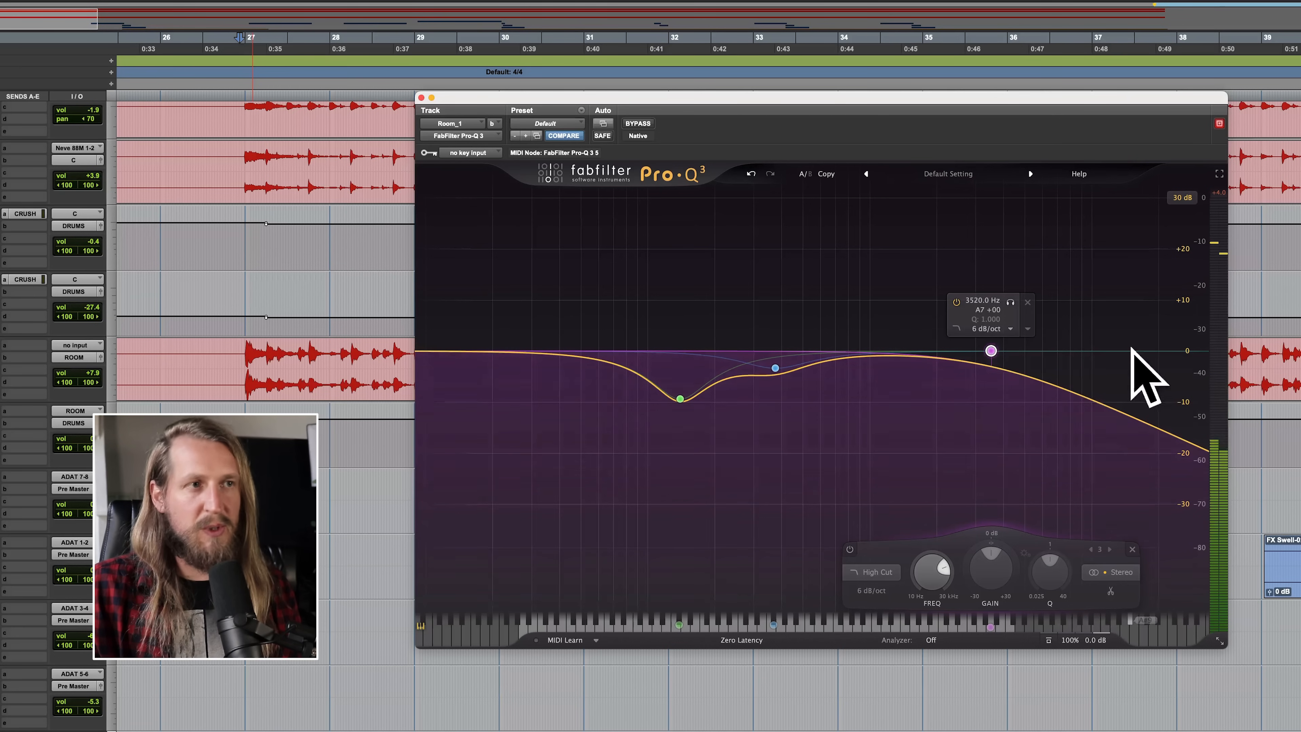
key("space")
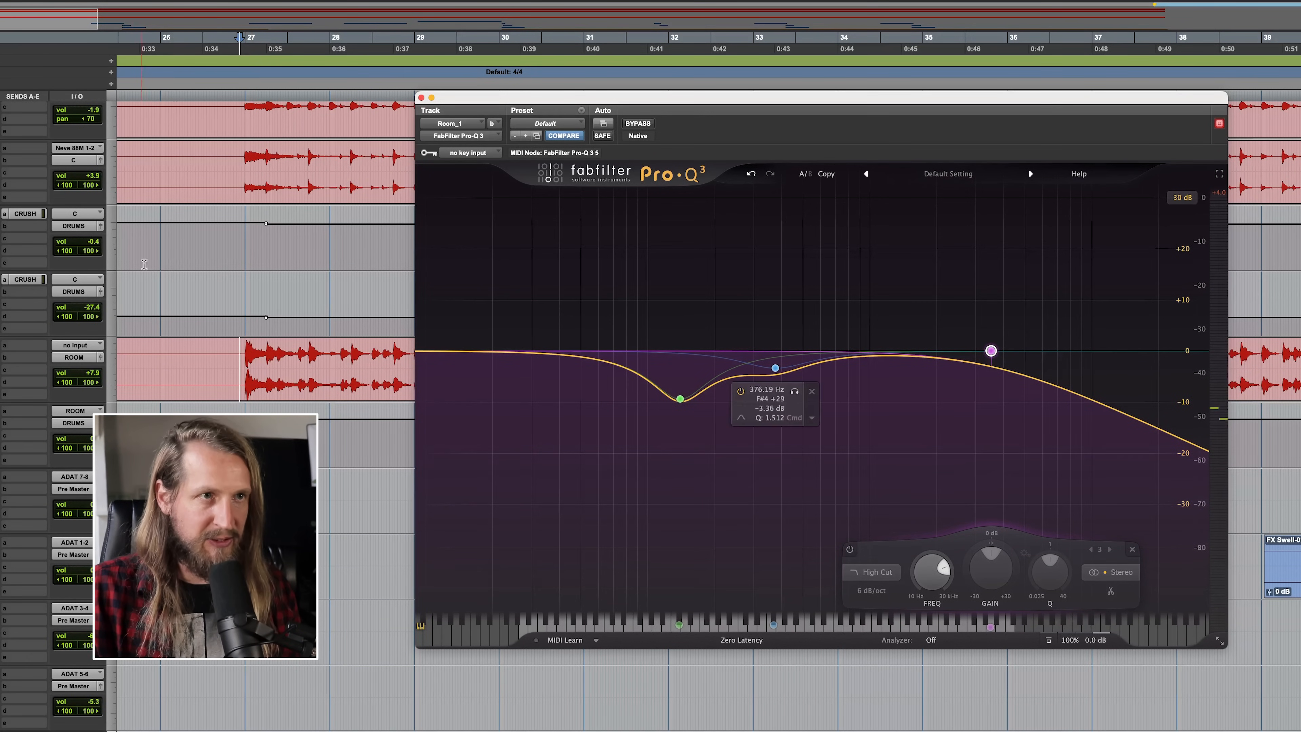
scroll(217, 243, "right", 3)
left_click(197, 238)
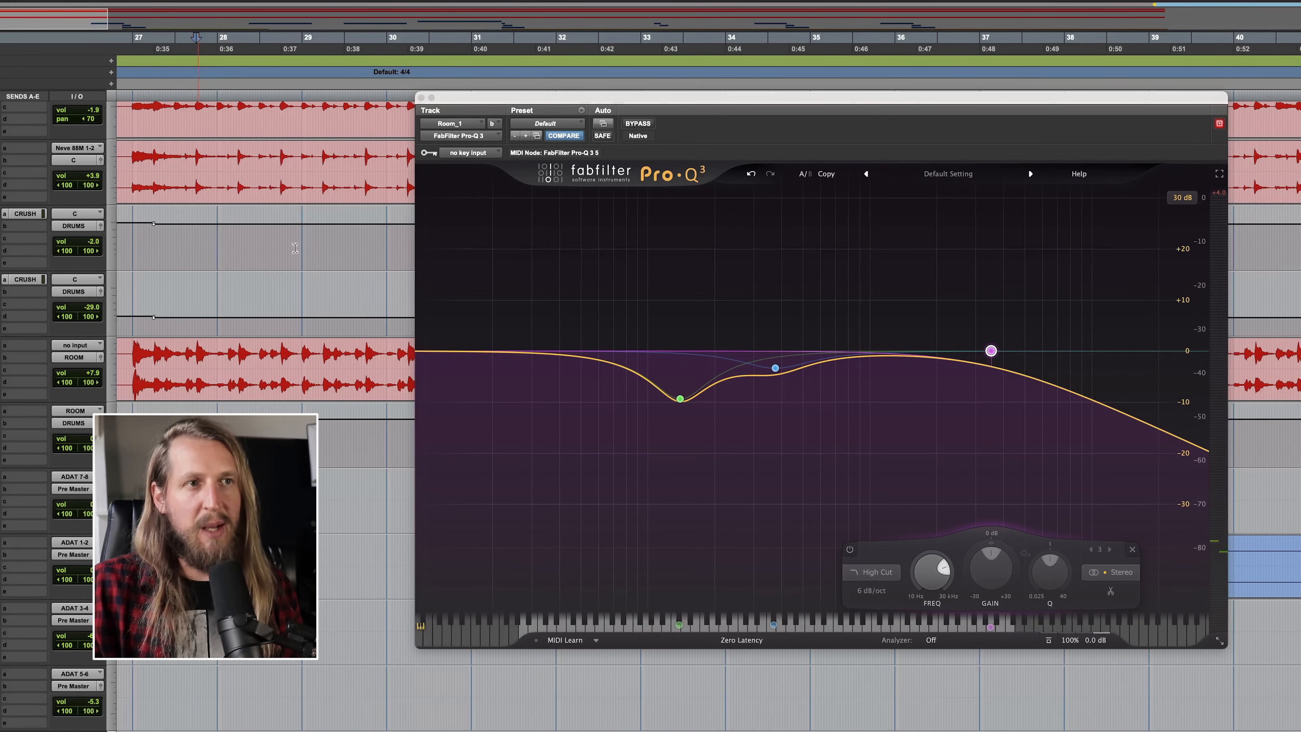
scroll(263, 243, "down", 1)
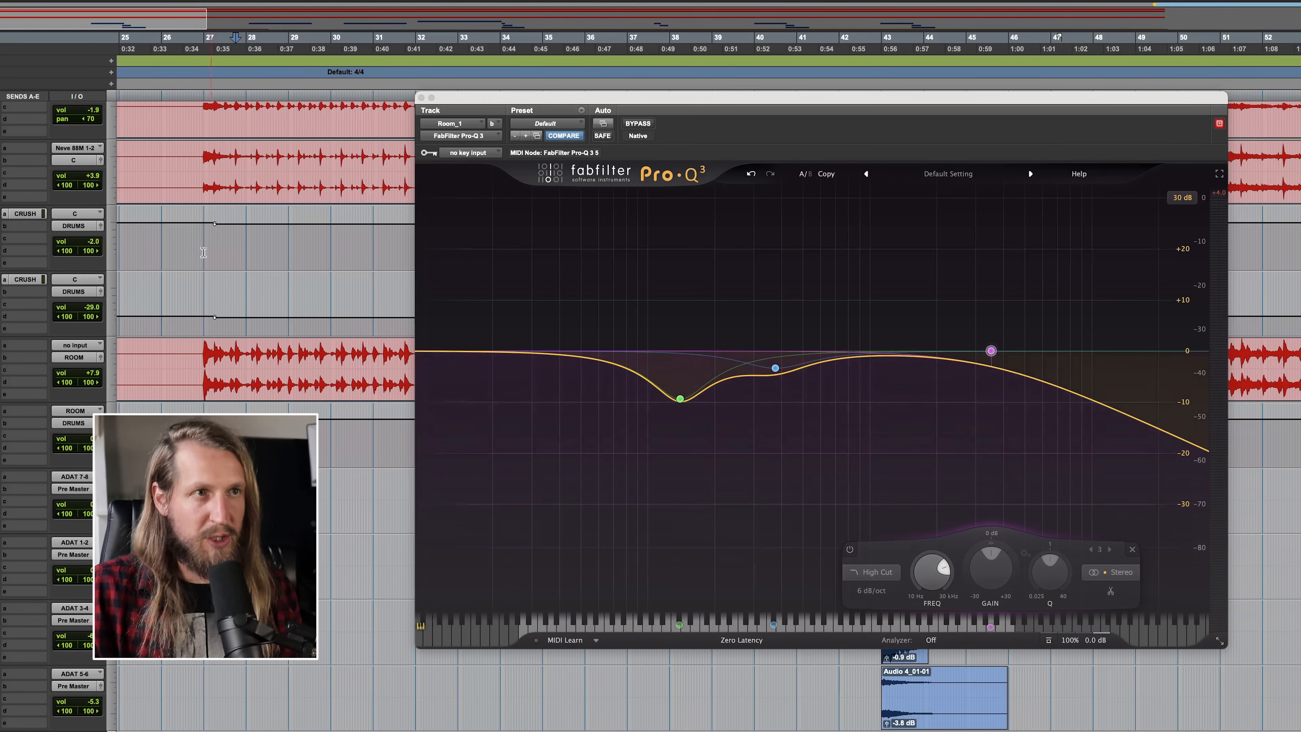
left_click_drag(201, 251, 576, 246)
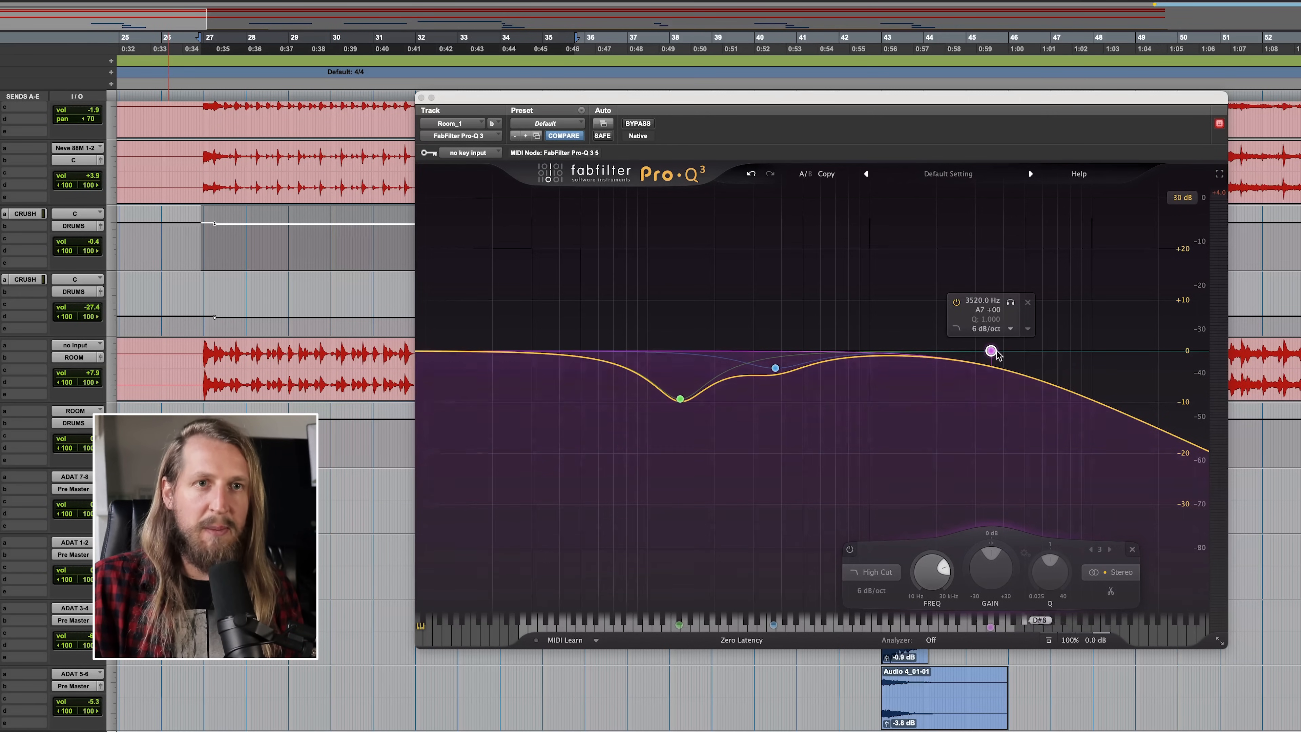
left_click_drag(991, 351, 981, 351)
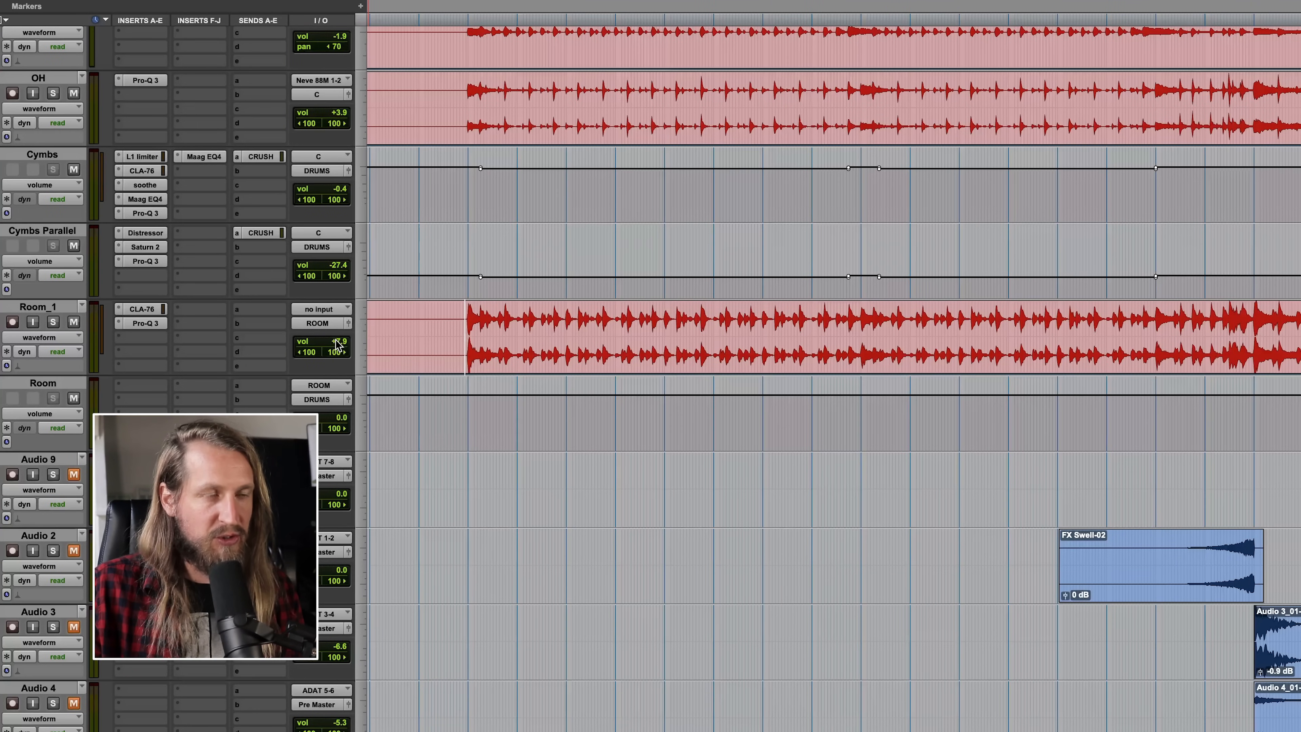
- Start playback and set the Room_1 track volume to 0.0 dB
key("space")
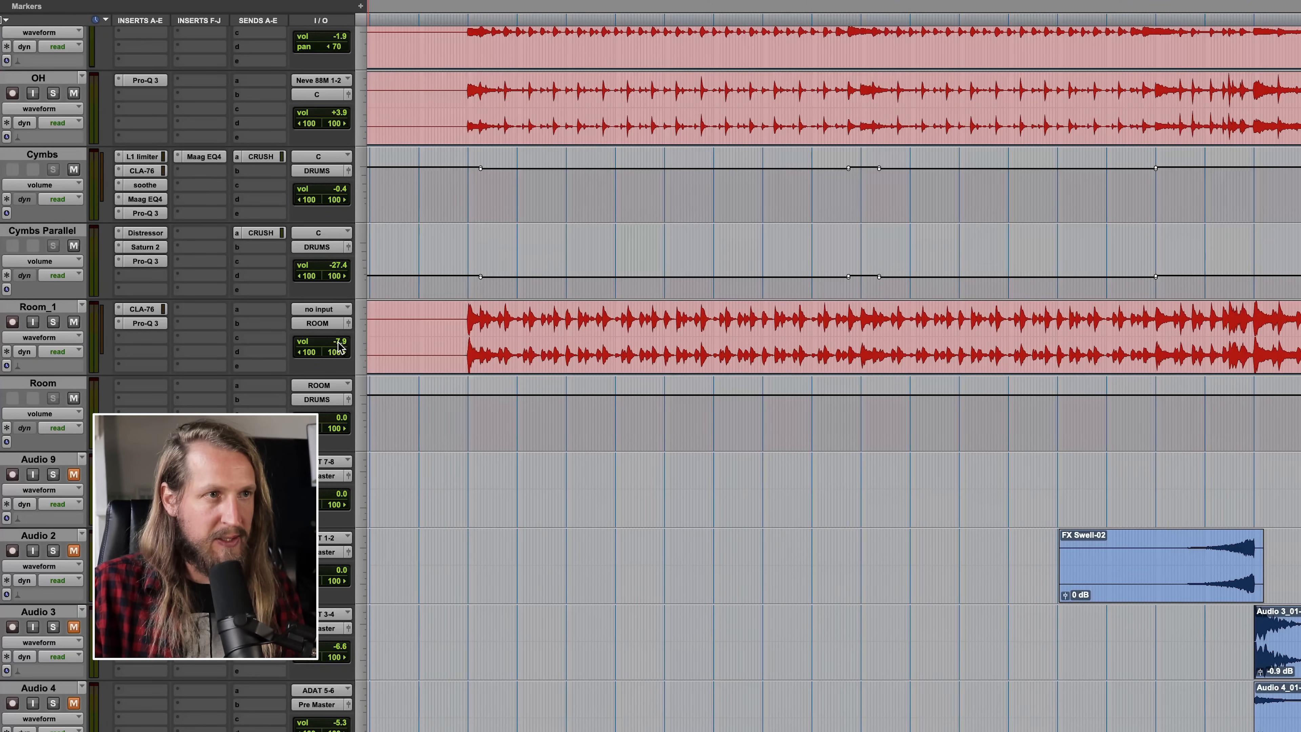
left_click_drag(340, 349, 341, 333)
left_click_drag(340, 334, 342, 340)
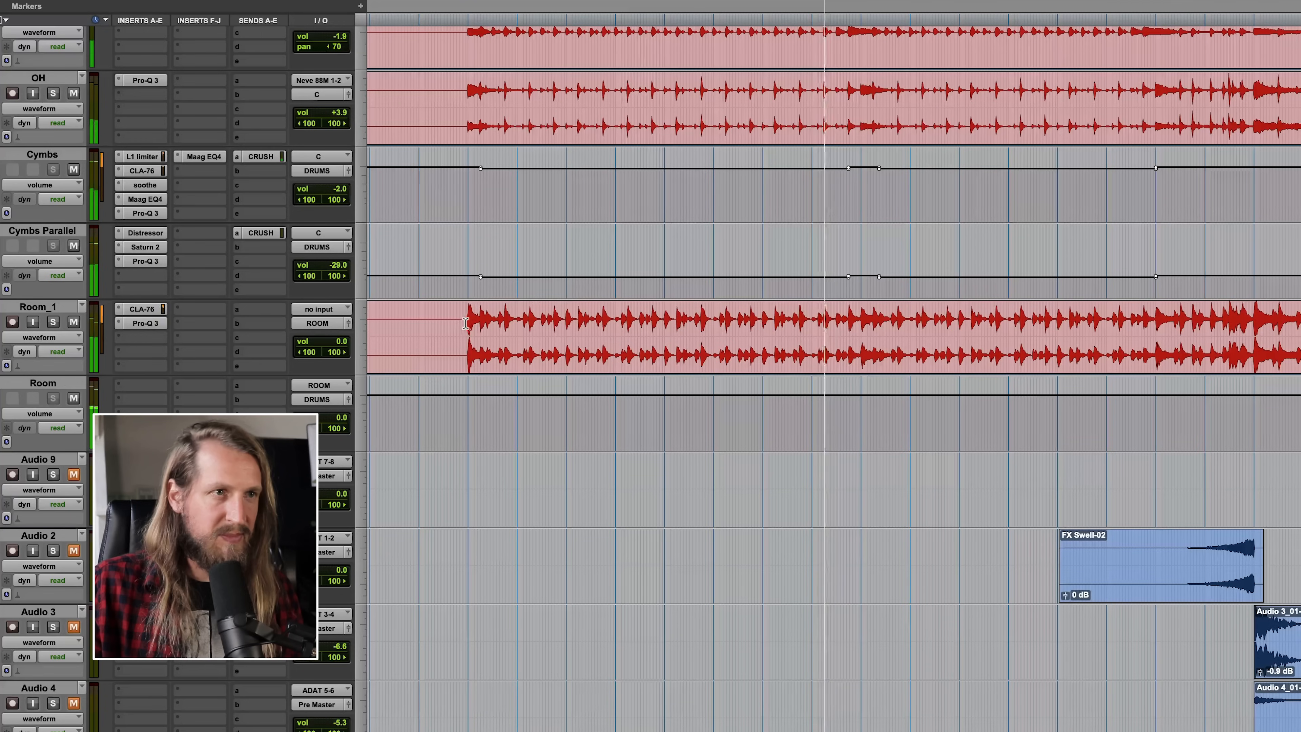
- Set the playback start right at the drum entry on the Room_1 track and play from there
left_click_drag(466, 347, 472, 346)
key("super+bracketright")
key("super+bracketright")
left_click(624, 328)
scroll(624, 329, "down", 1)
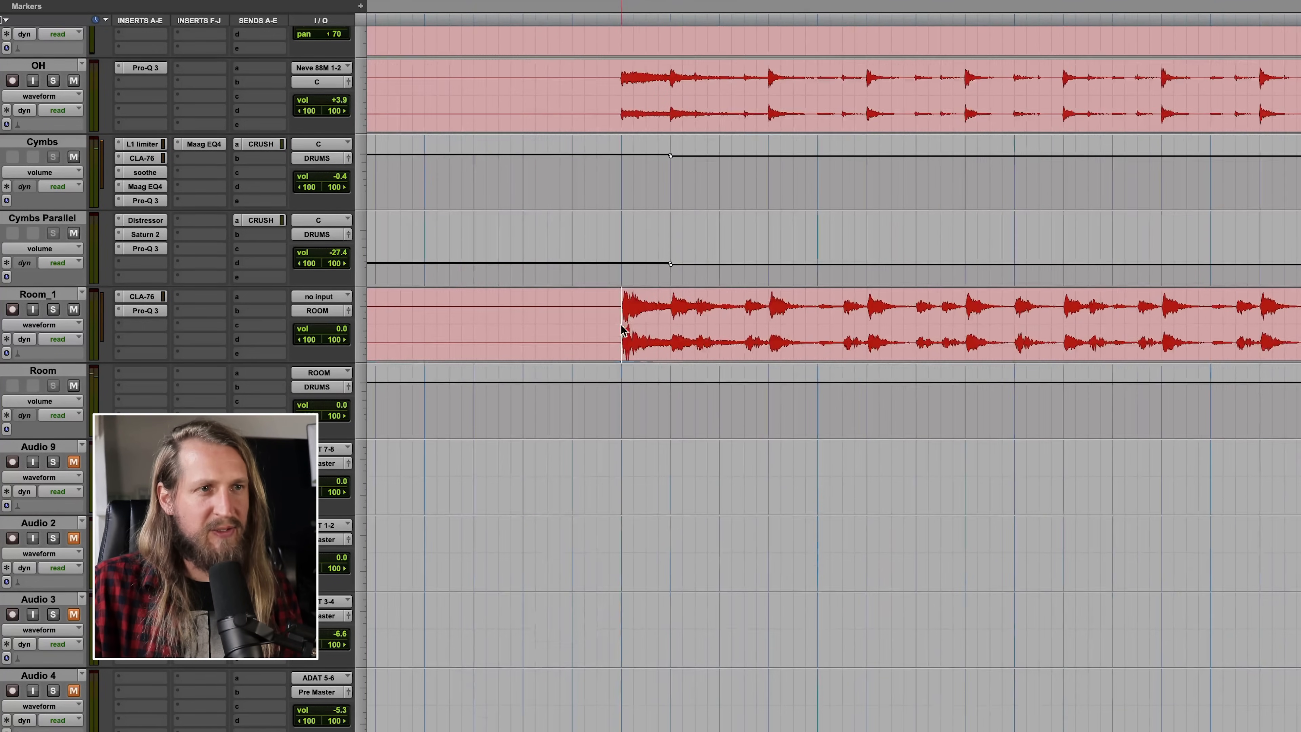
key("super+bracketleft")
scroll(880, 328, "right", 2)
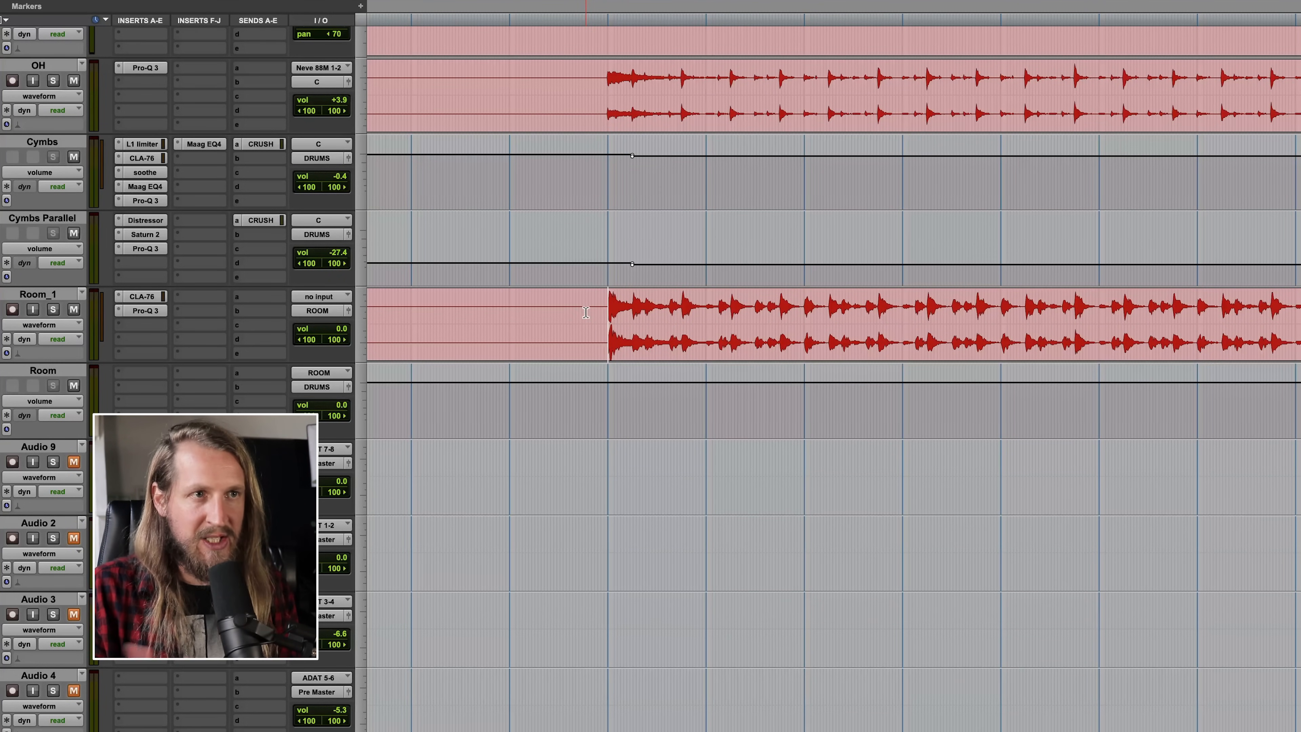
key("space")
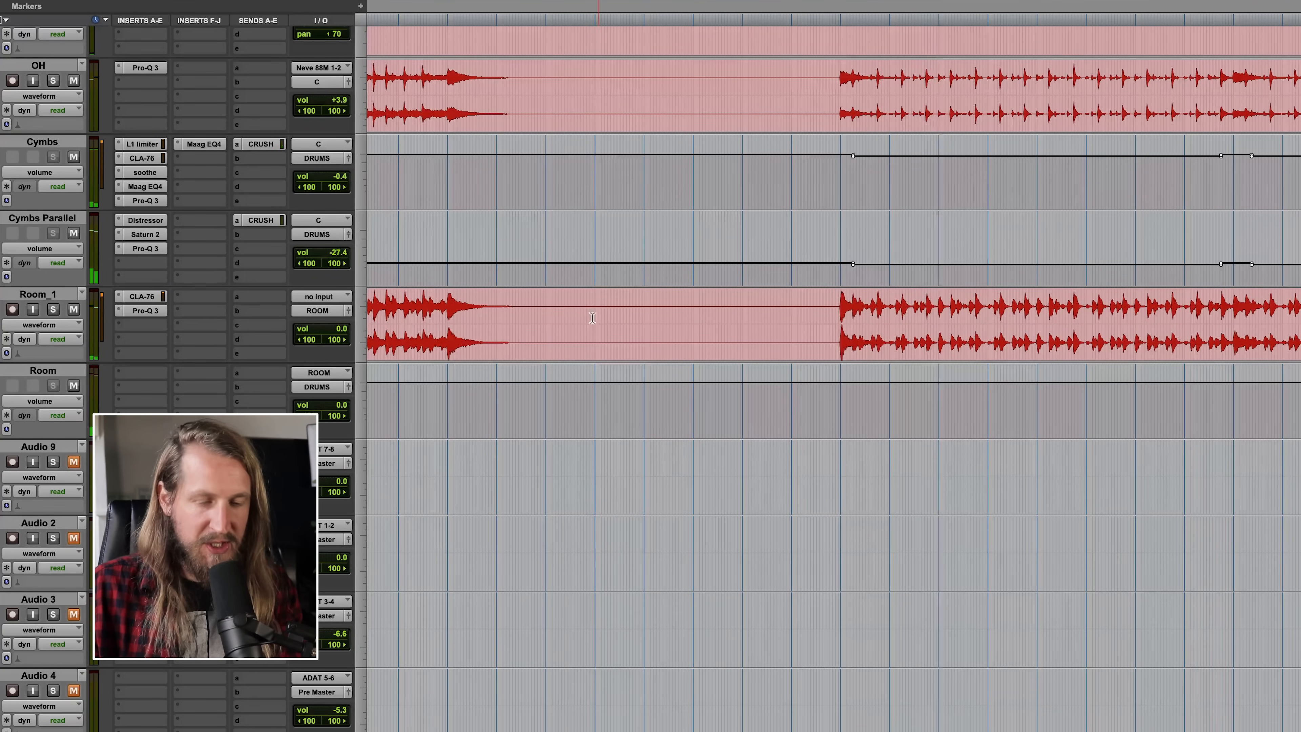
- Toggle the mute on the BASS and GTRS tracks in the mixer and play the section from the drum entry
key("super+equal")
left_click(1215, 349)
left_click(1277, 349)
key("super+equal")
key("space")
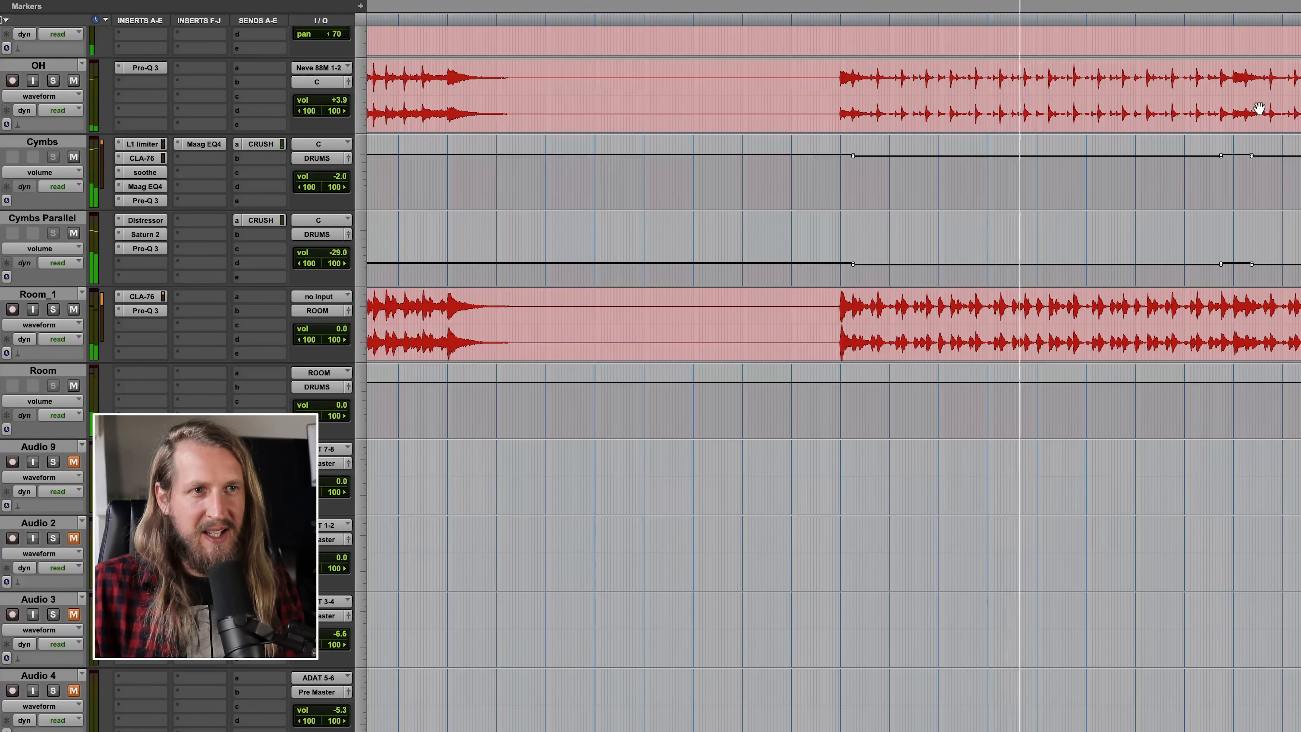
key("space")
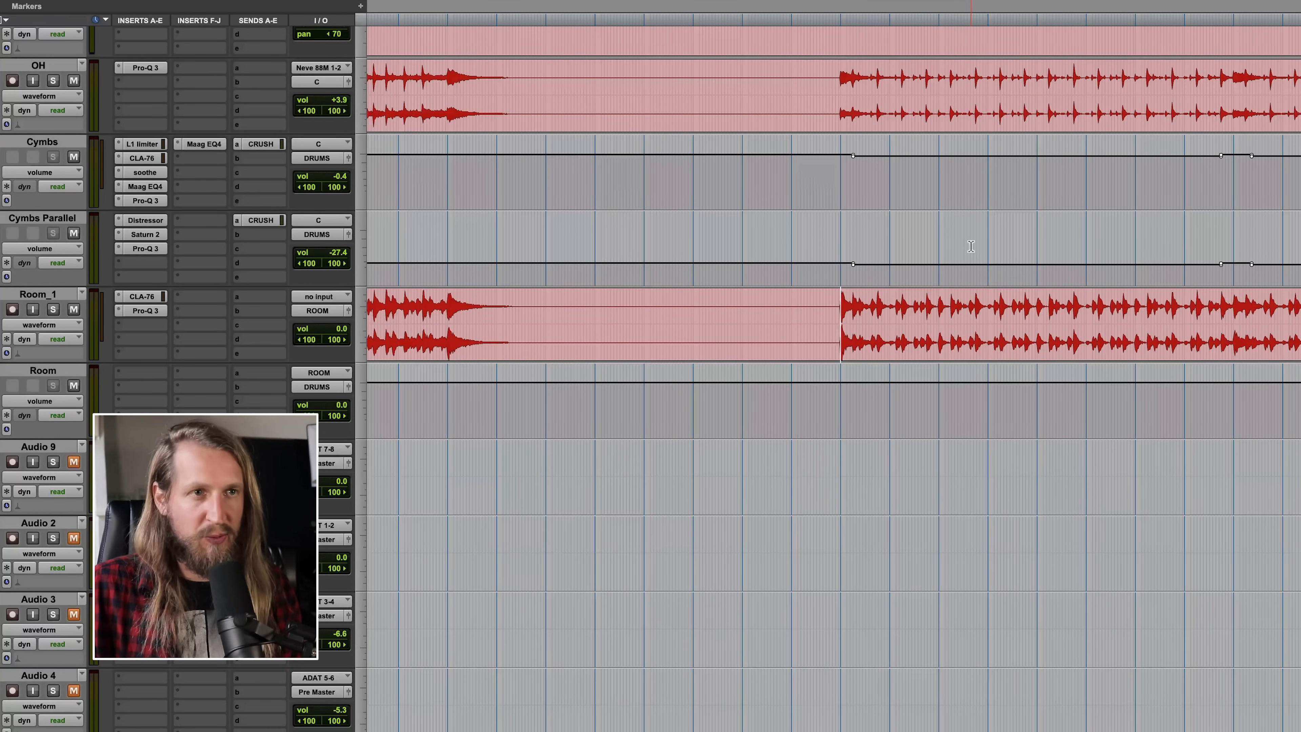
- Replay the section and raise the Room_1 track volume to +7.2 dB
key("super+bracketright")
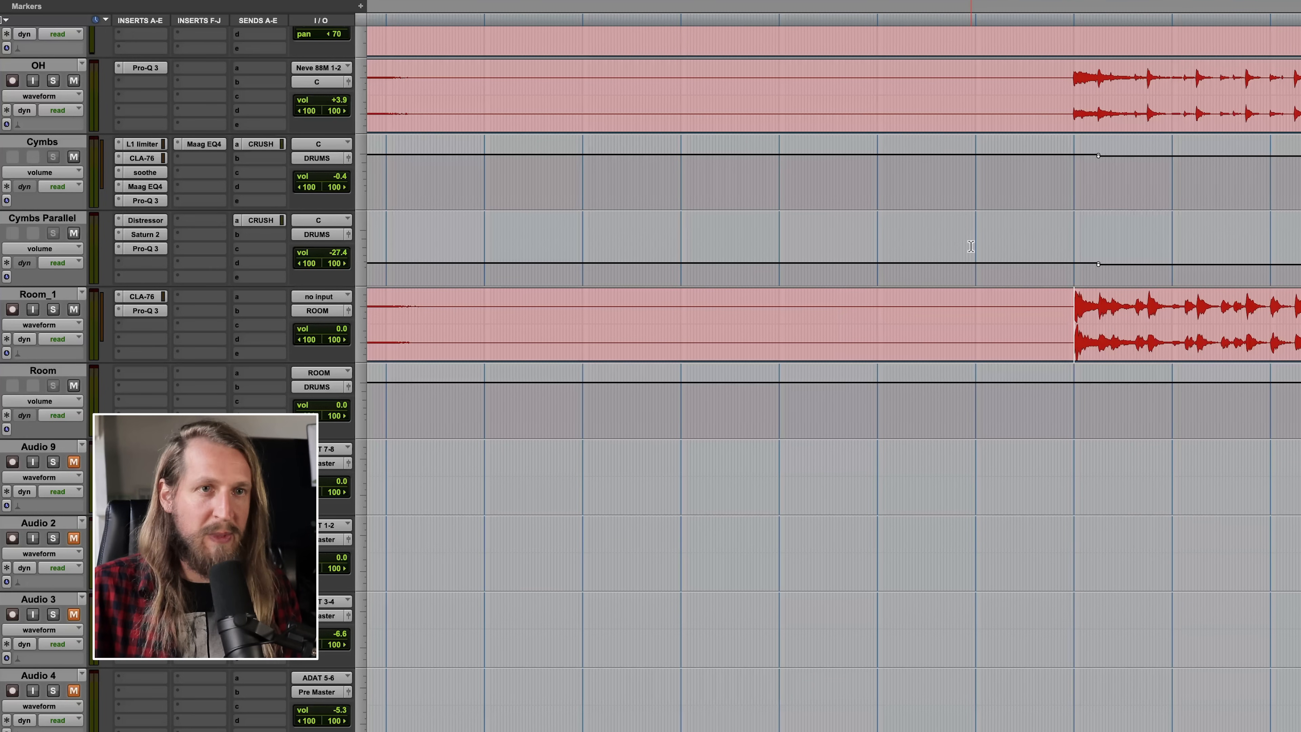
scroll(971, 247, "right", 5)
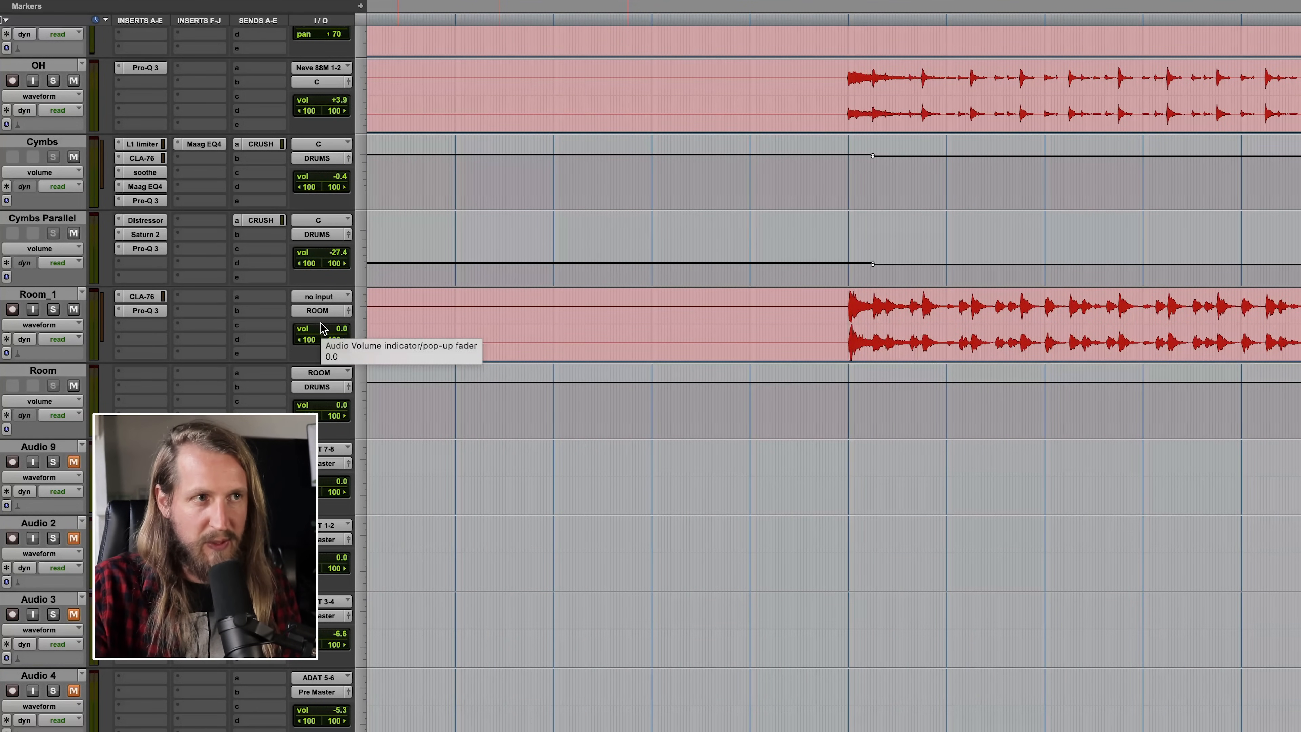
key("space")
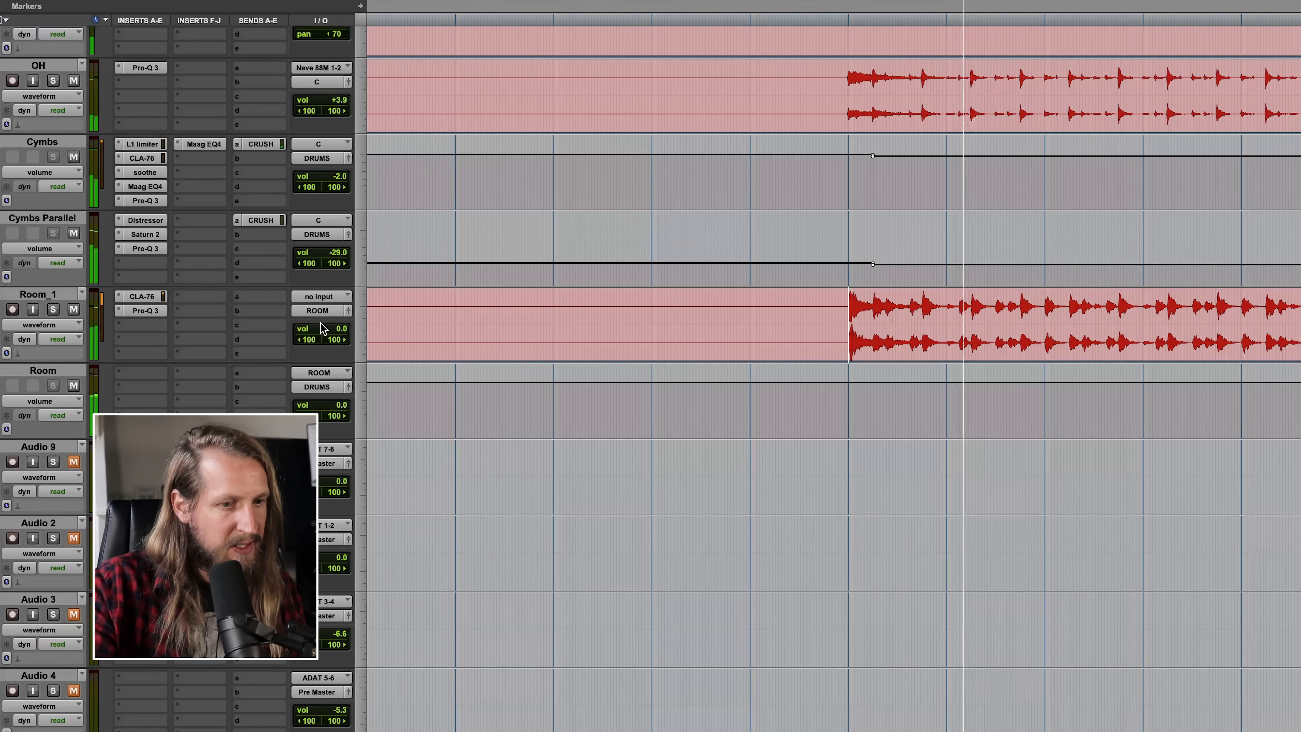
scroll(413, 325, "right", 15)
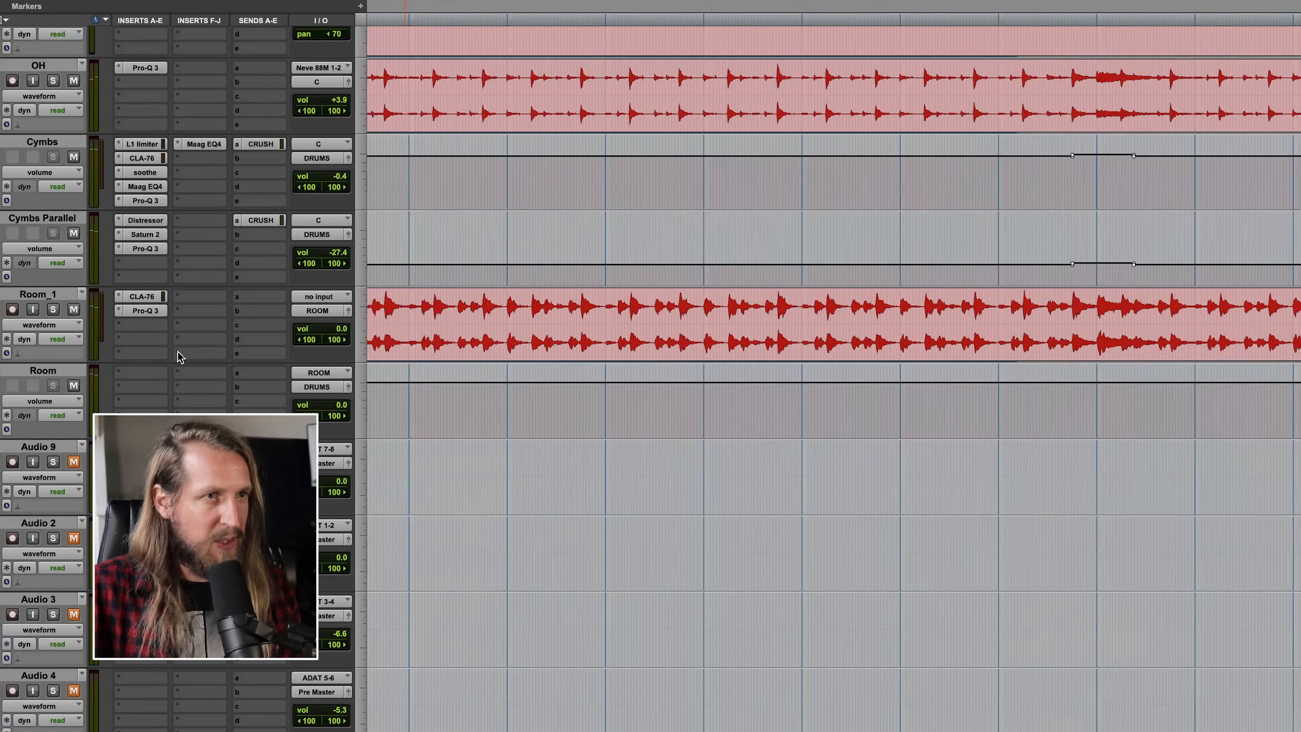
left_click_drag(328, 328, 328, 324)
key("space")
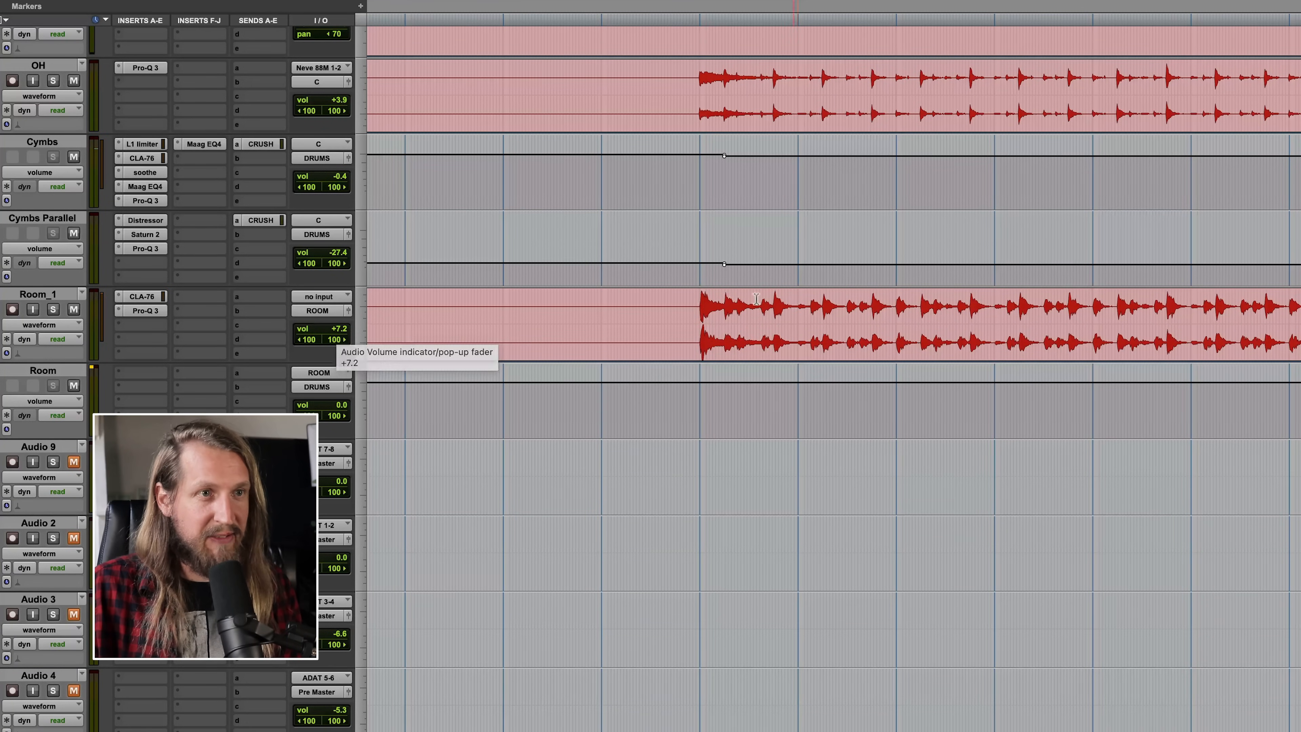
- Play again from just before the drum entry and trim the Room_1 track volume to +6.6 dB
key("r")
scroll(856, 306, "right", 5)
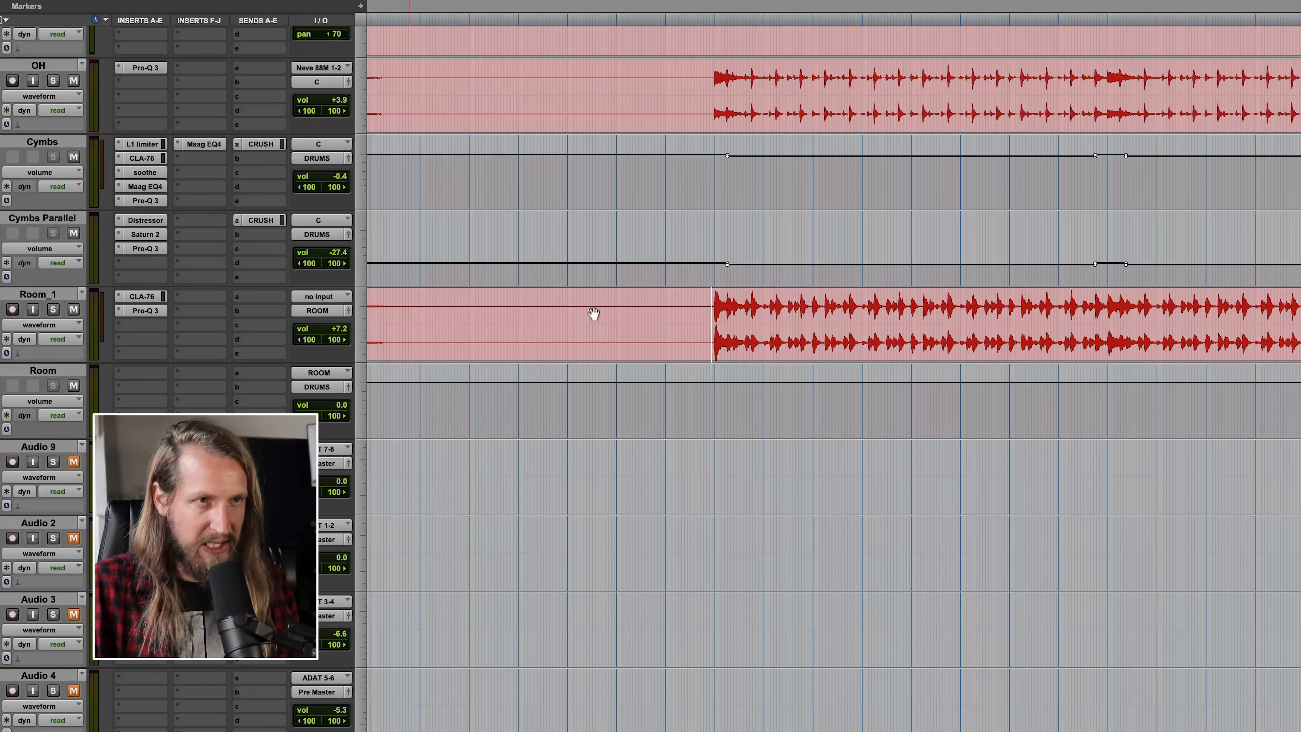
key("t")
scroll(767, 331, "right", 3)
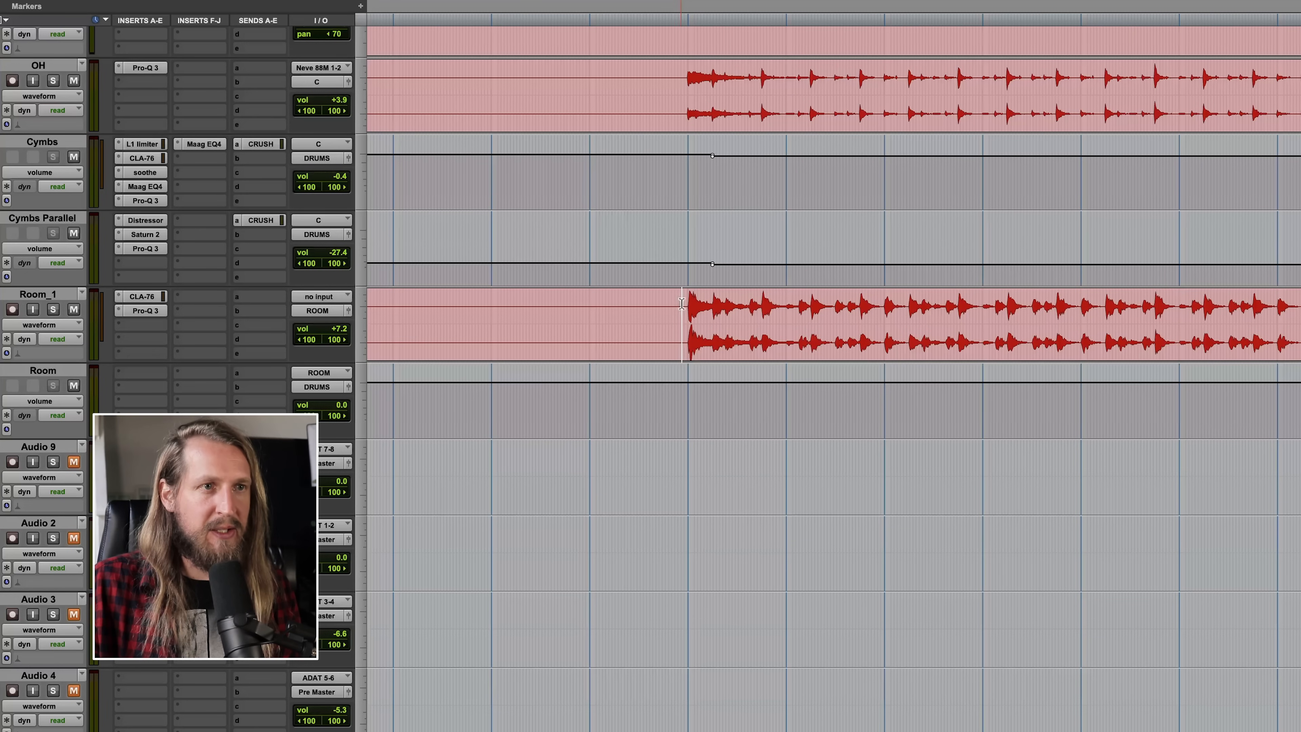
scroll(681, 304, "left", 5)
scroll(800, 296, "right", 11)
scroll(800, 296, "left", 4)
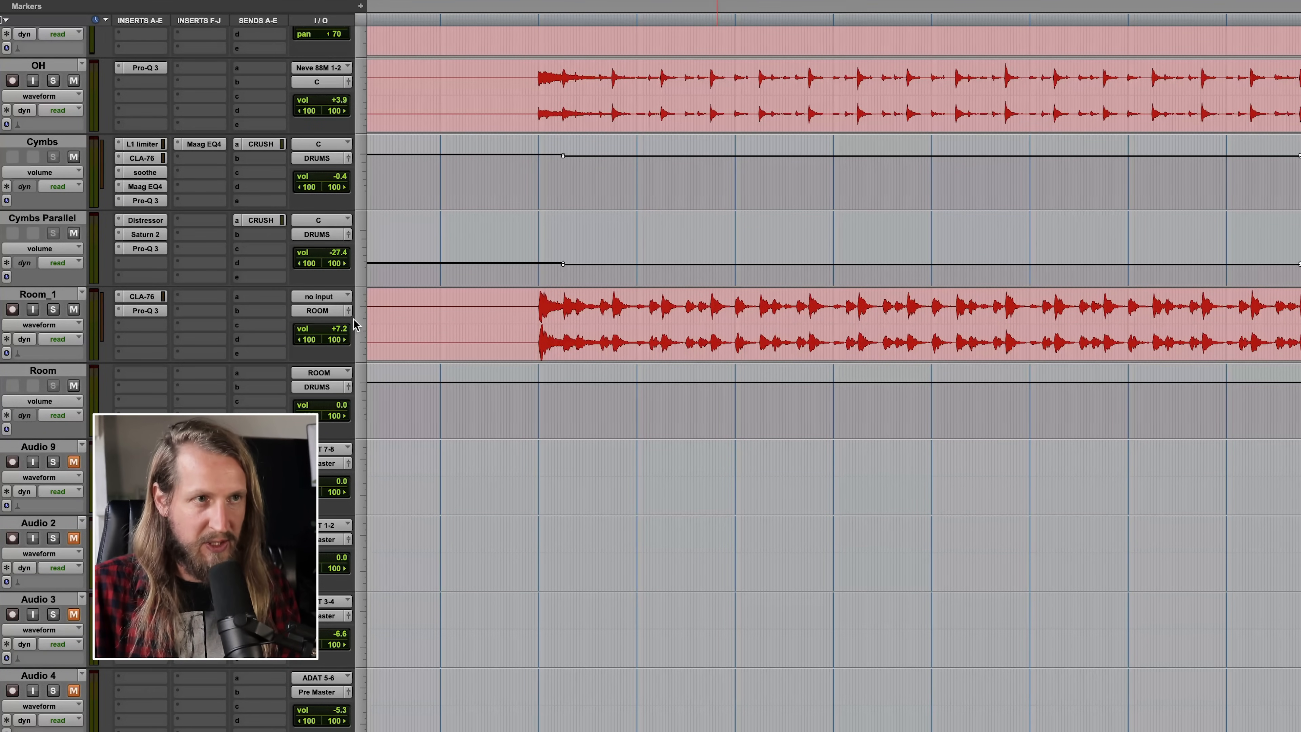
key("space")
left_click_drag(331, 328, 333, 332)
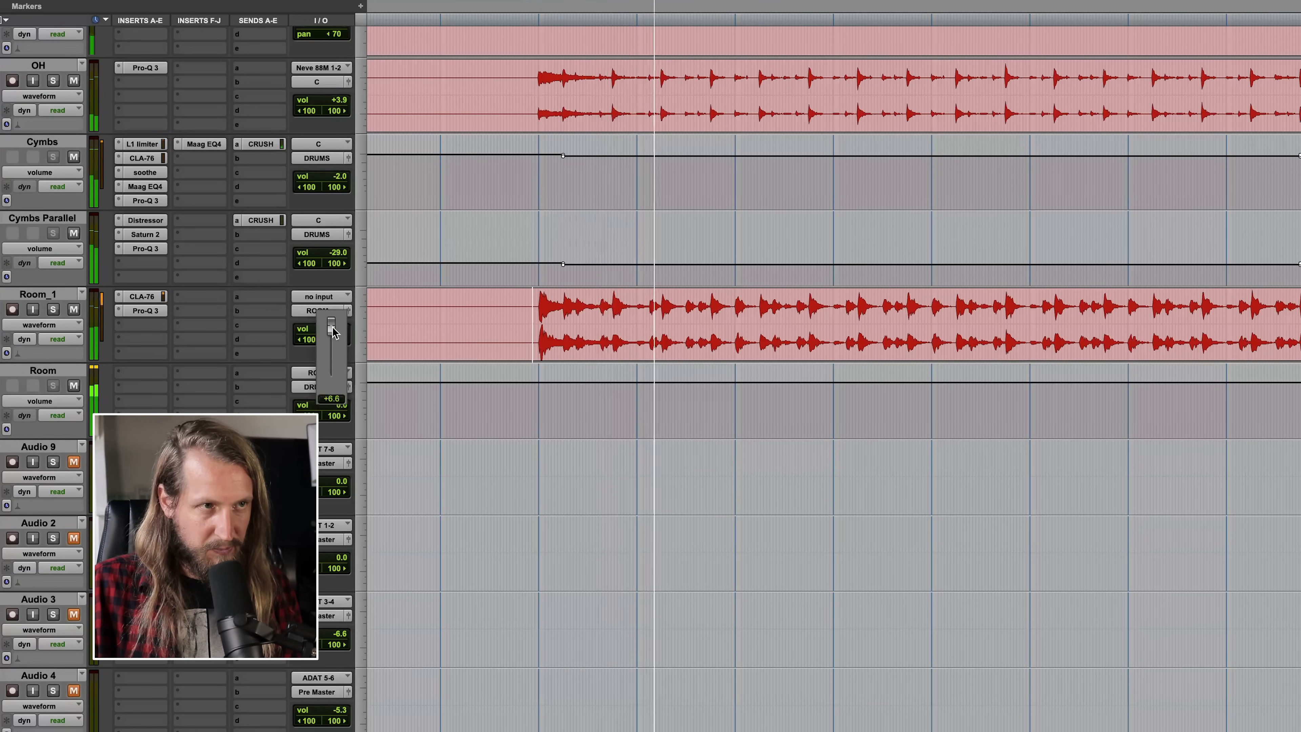
- Toggle the mute on the BASS track in the mixer and audition the section from just before the drum entry
key("super+equal")
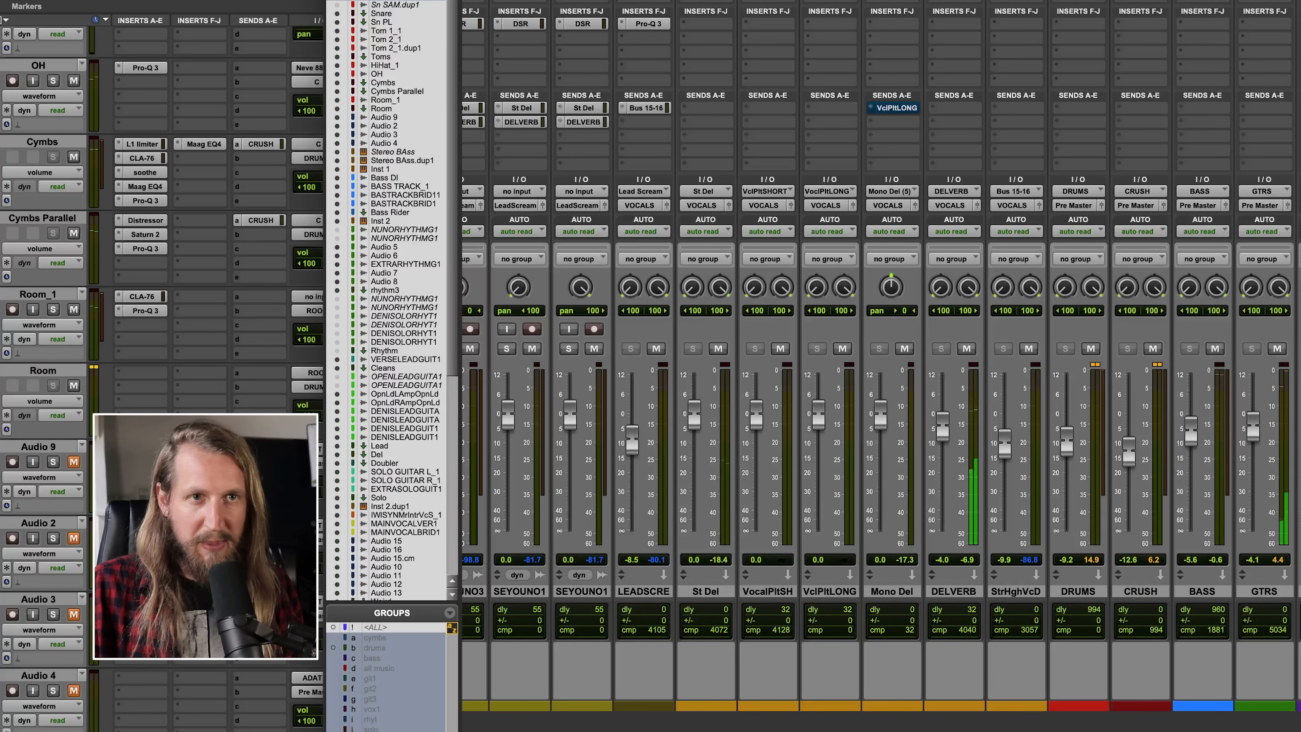
left_click(1215, 350)
key("super+equal")
key("space")
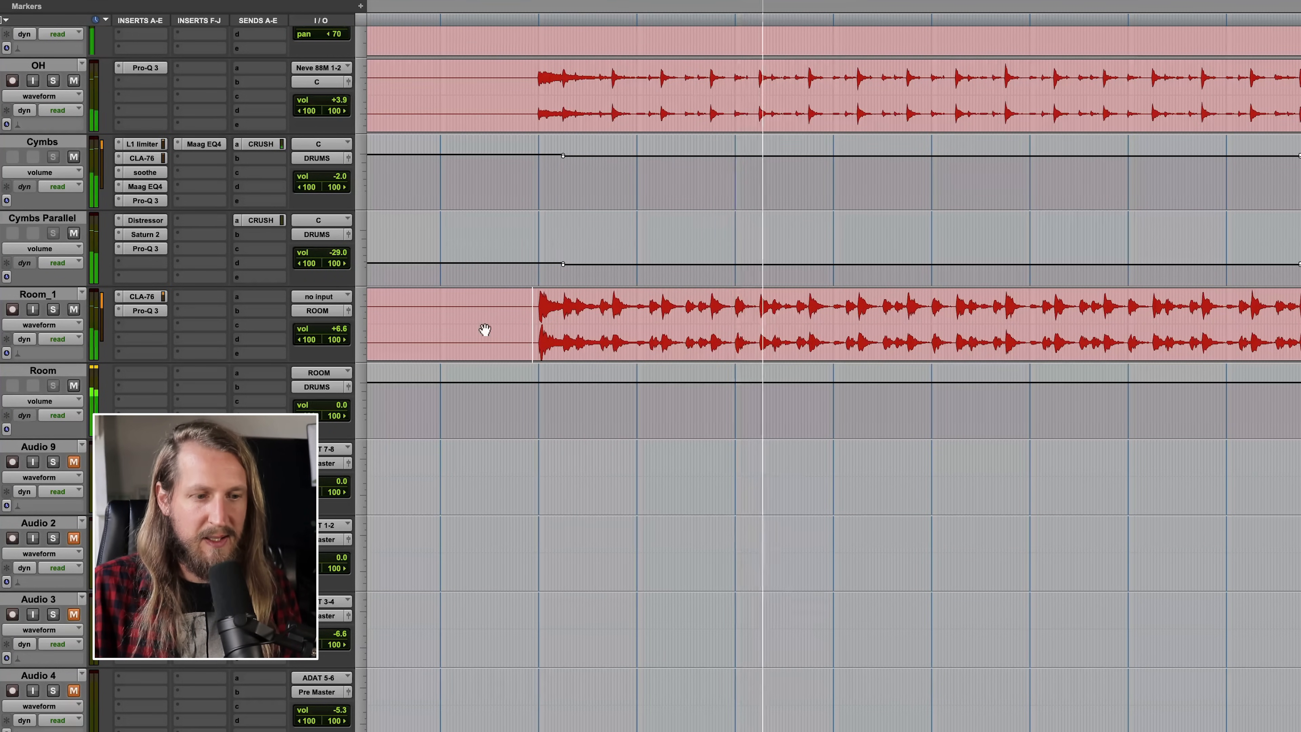
key("space")
- Select the Room_1 clip at the drum entry, toggle the BASS mute back, and play the selected section
double_click(557, 315)
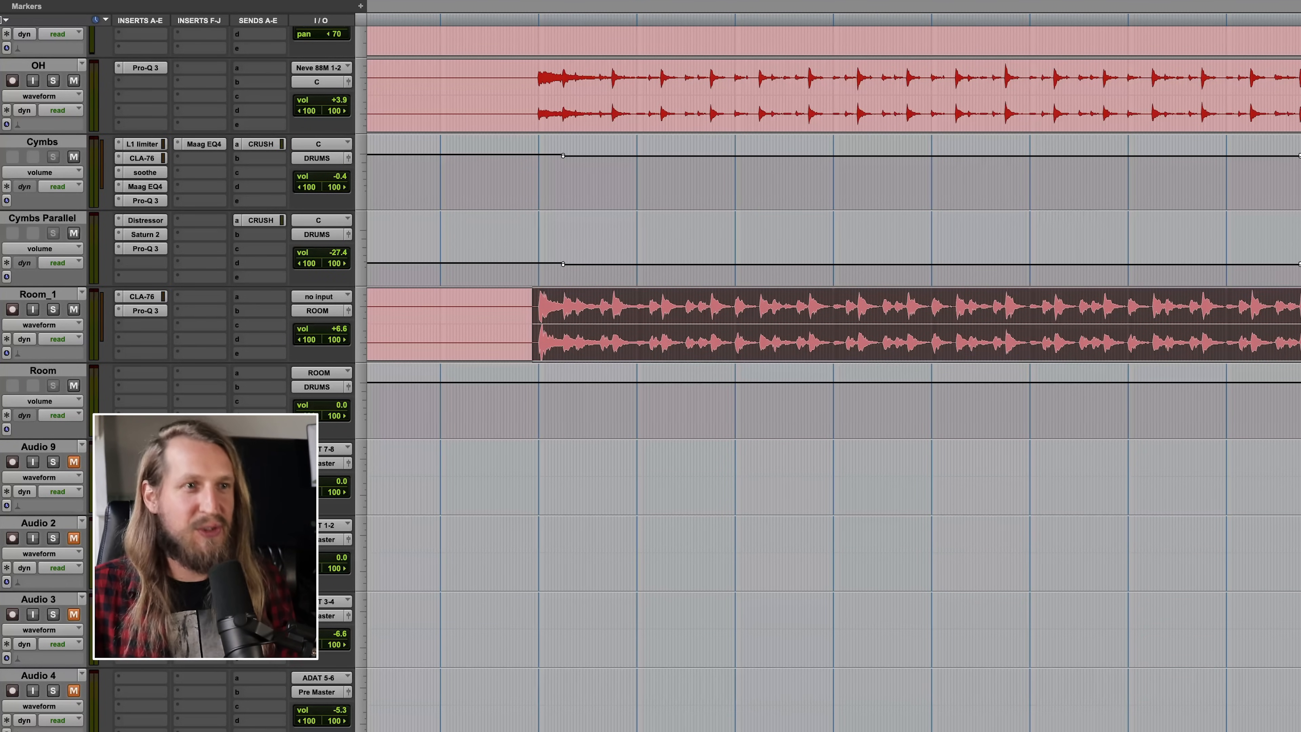
key("ctrl+equal")
left_click(1210, 349)
key("ctrl+equal")
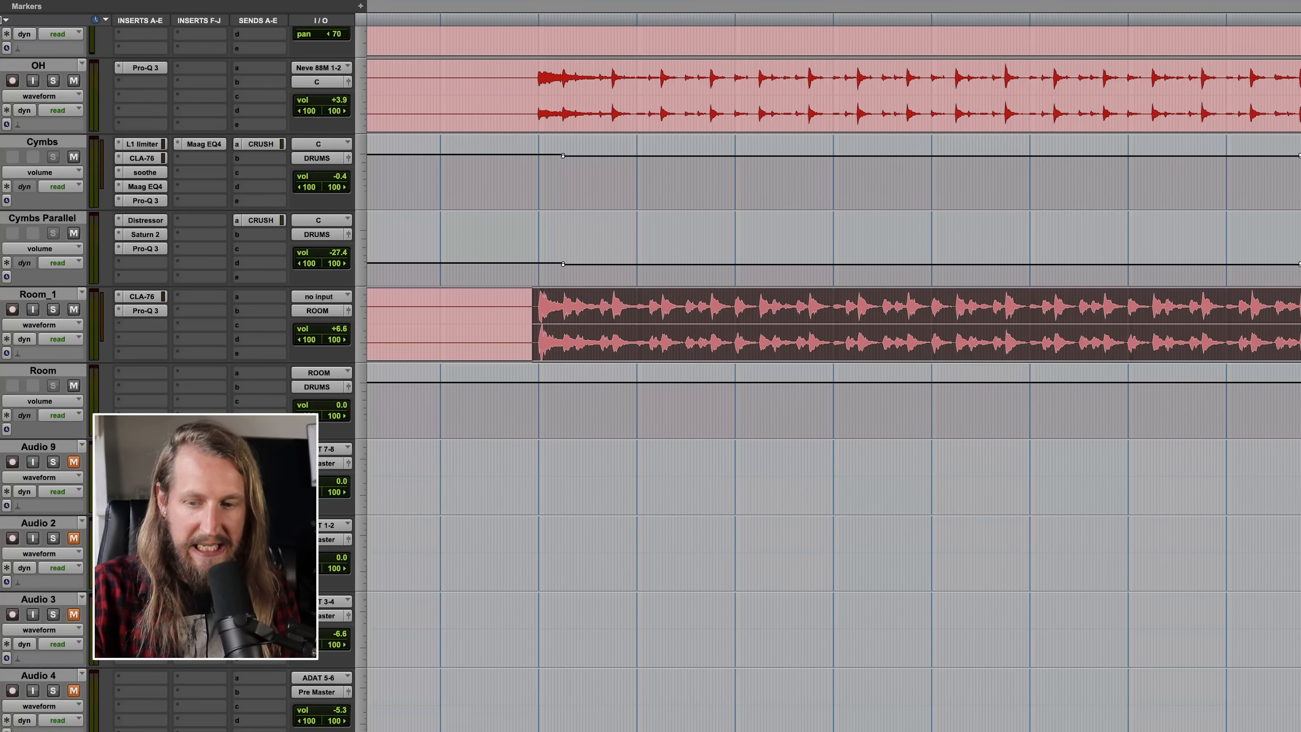
key("space")
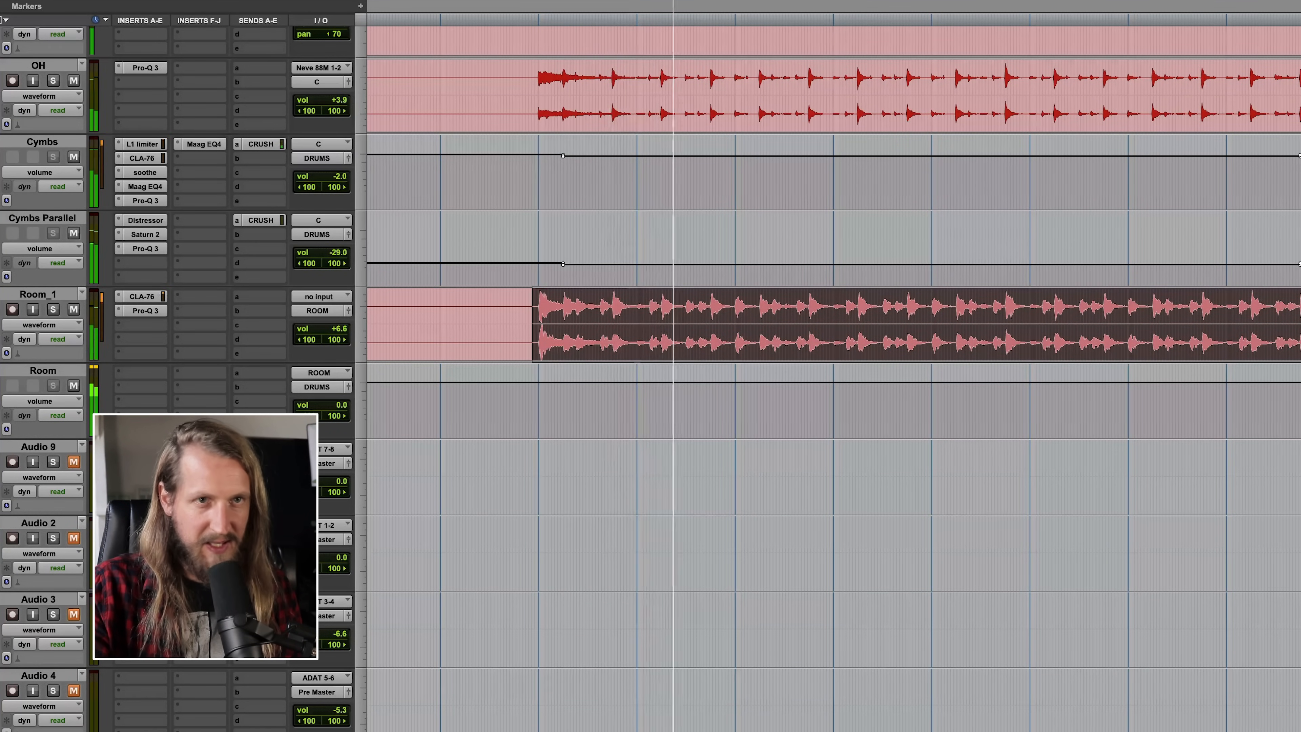
key("ctrl+bracketleft")
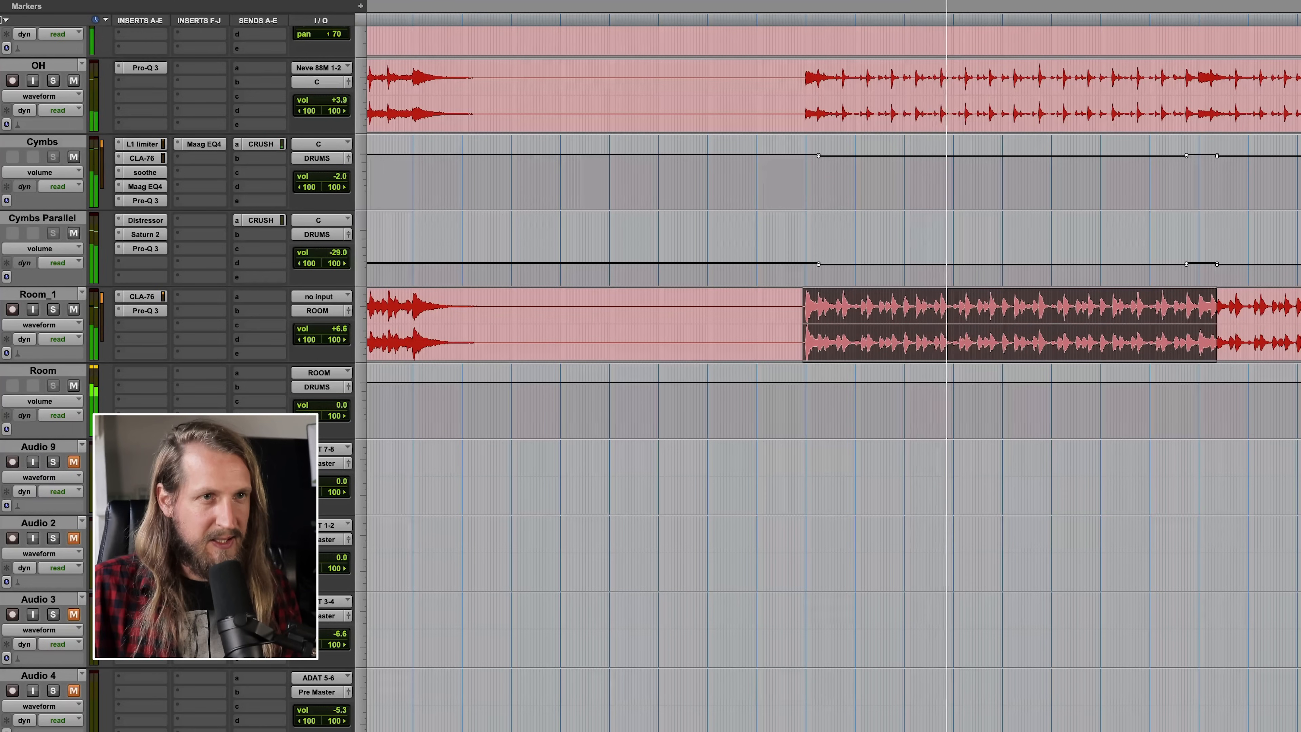
key("space")
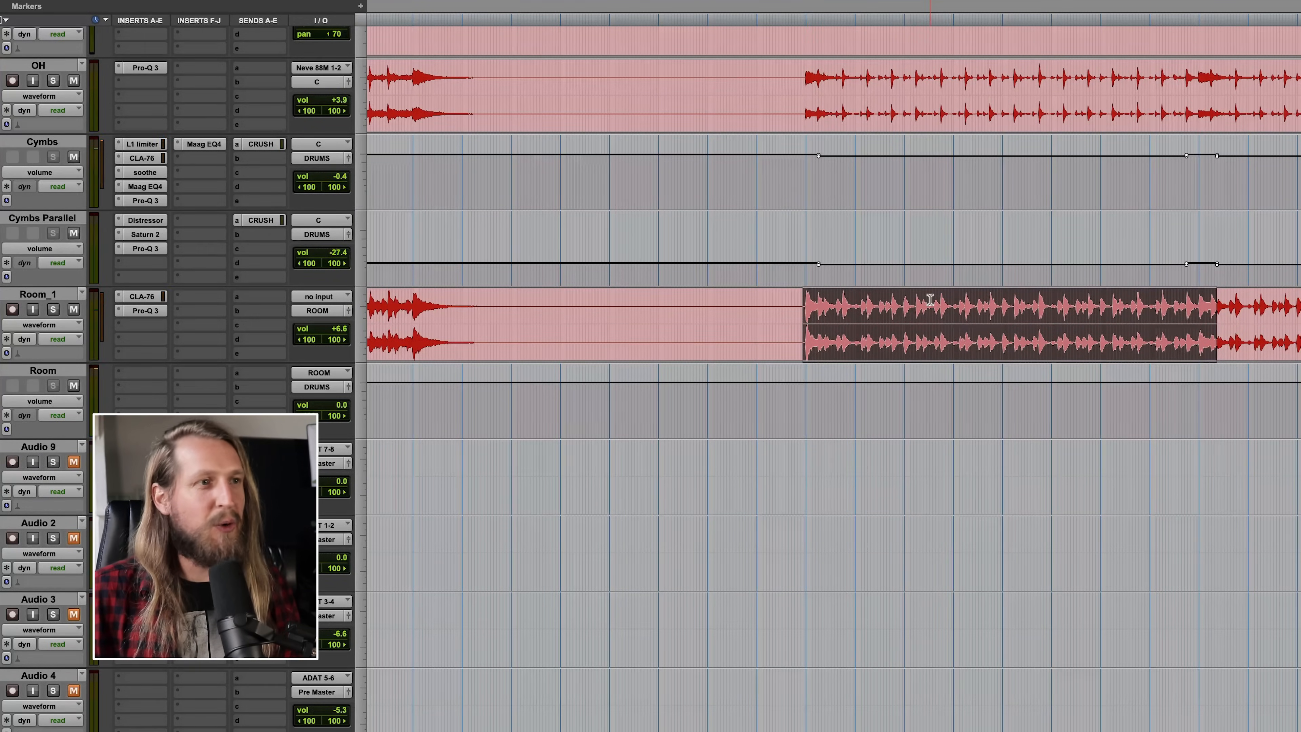